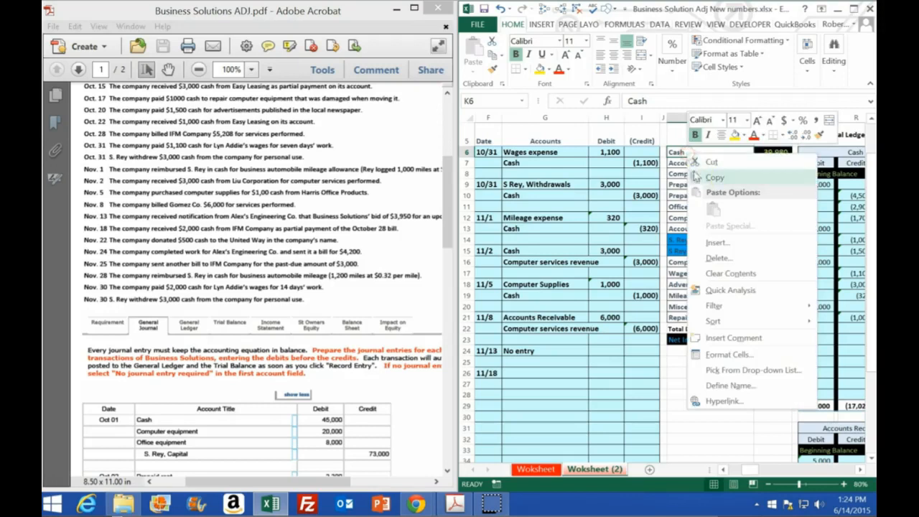
Paste the copied Cash account name into G26 of the 11/18 journal entry and enter a debit of 2,000.
left_click(527, 374)
right_click(527, 374)
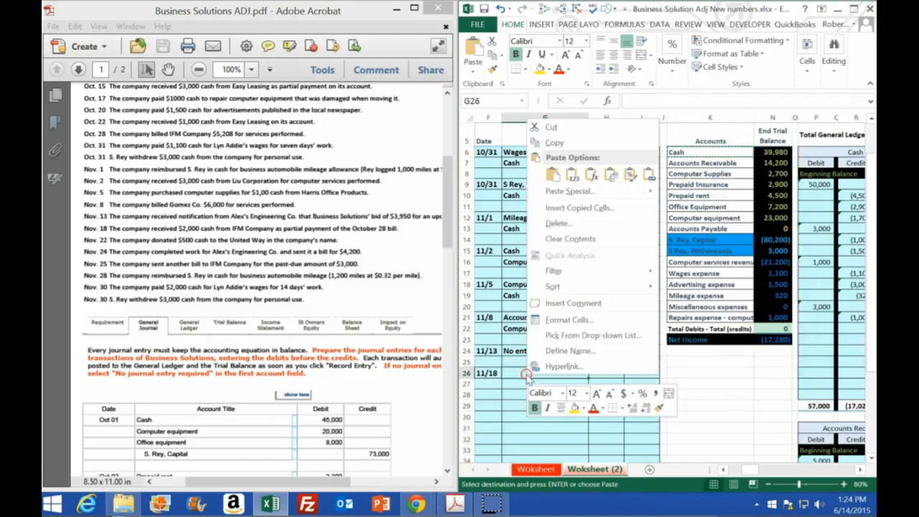
left_click(554, 176)
left_click(600, 373)
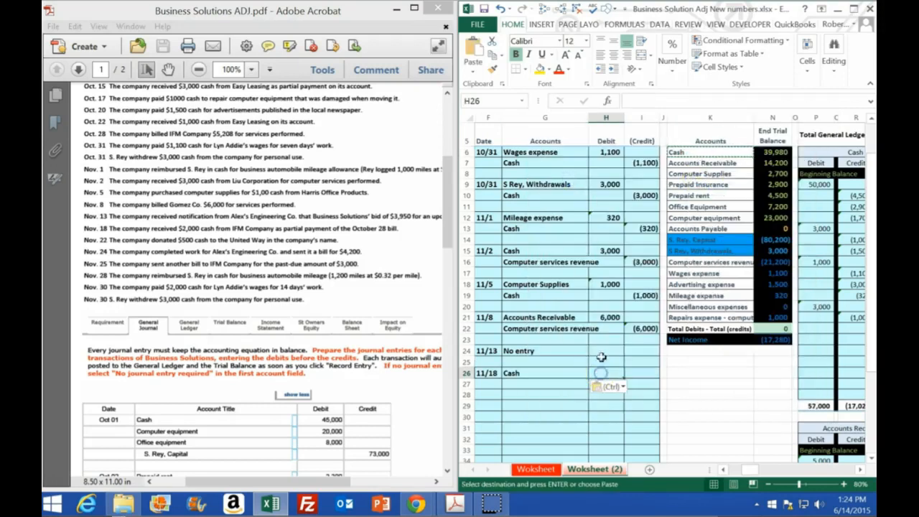
type("2,000")
key("Return")
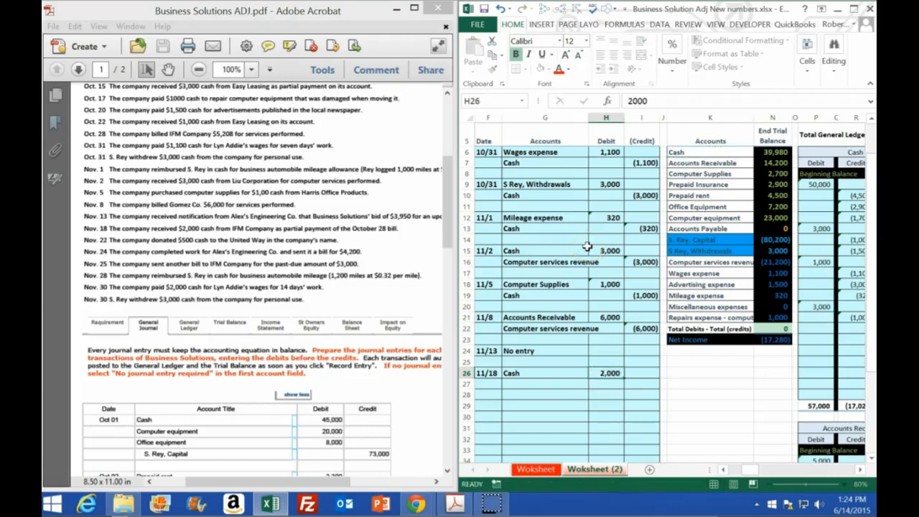
Enter the 11/18 entry's credit in I27 as a formula that negates the debit, -H26.
key("Right")
type("-")
key("Up")
key("Left")
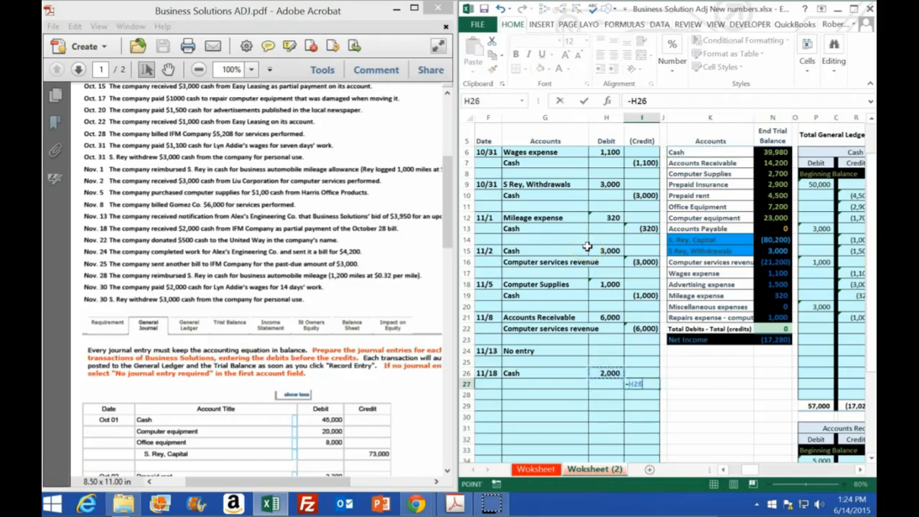
key("Return")
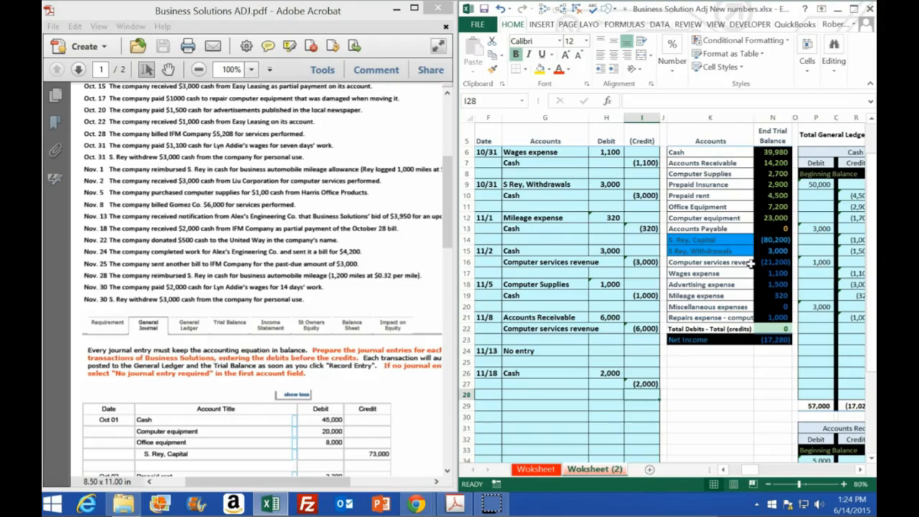
Copy Accounts Receivable from the trial balance account list into G27 as the credit account of the 11/18 entry.
left_click(714, 163)
key("Right")
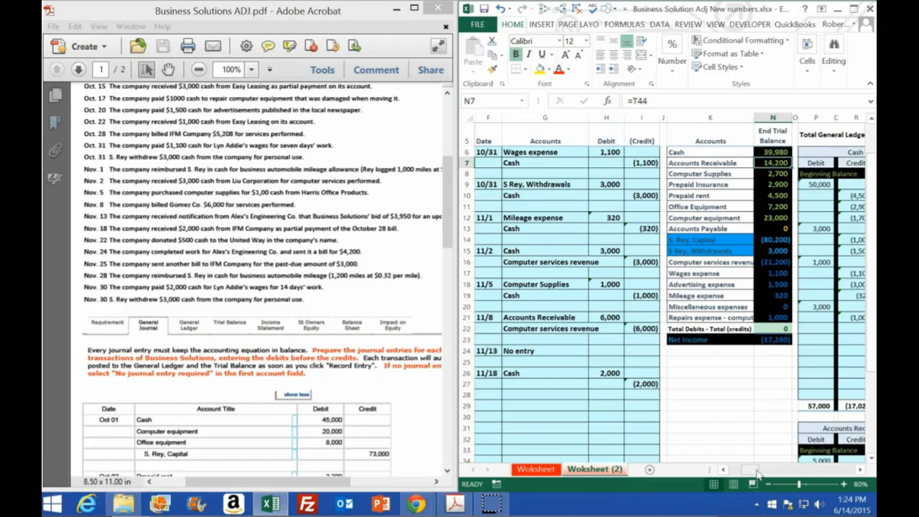
left_click(701, 164)
right_click(708, 164)
left_click(720, 189)
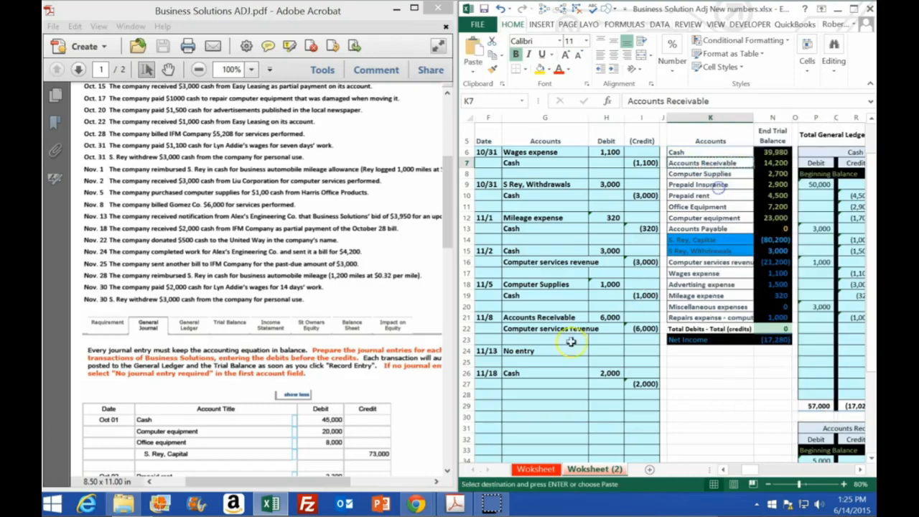
left_click(544, 384)
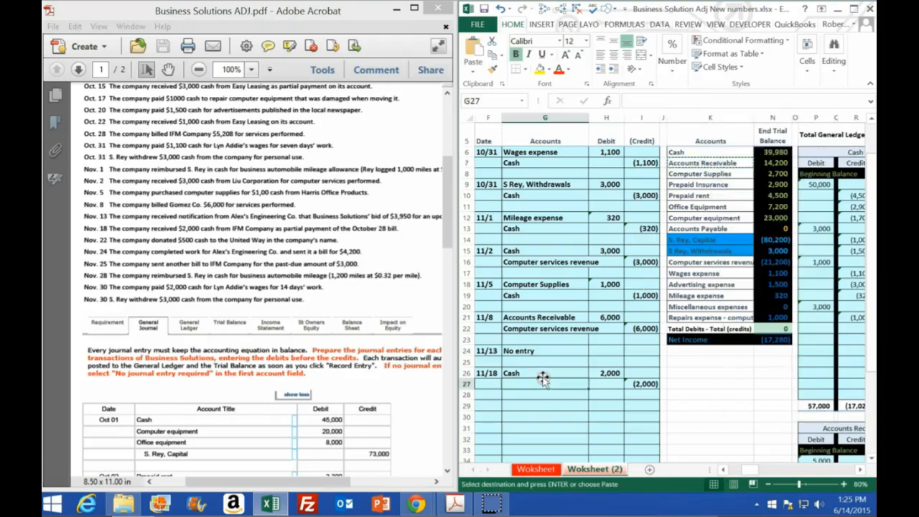
right_click(543, 382)
left_click(592, 186)
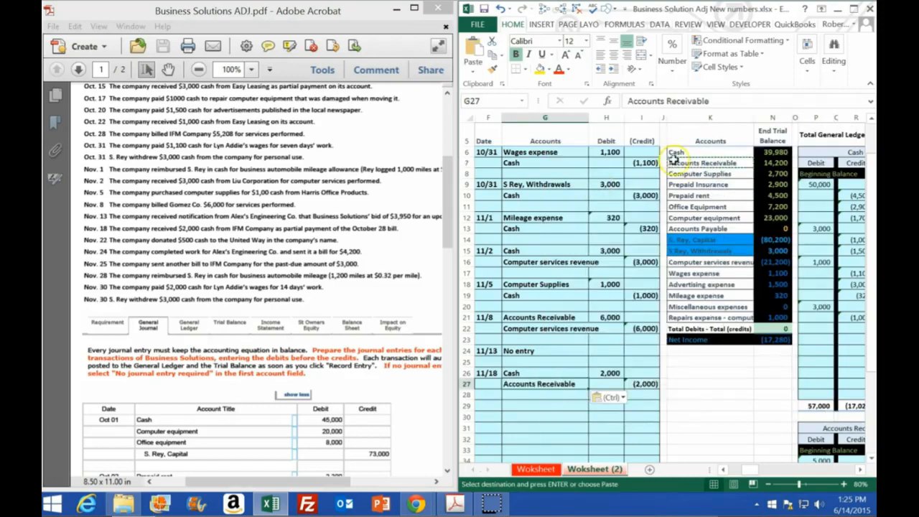
Maximize the workbook and post the 11/18 debit to the Cash ledger account, linking P22 to H26.
left_click(853, 8)
scroll(679, 242, "down", 2)
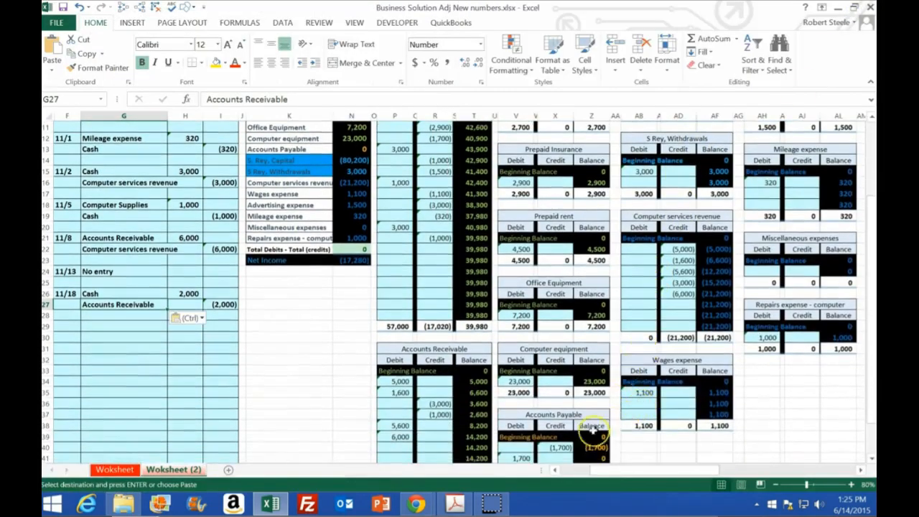
left_click(397, 249)
scroll(398, 267, "up", 2)
scroll(400, 266, "down", 3)
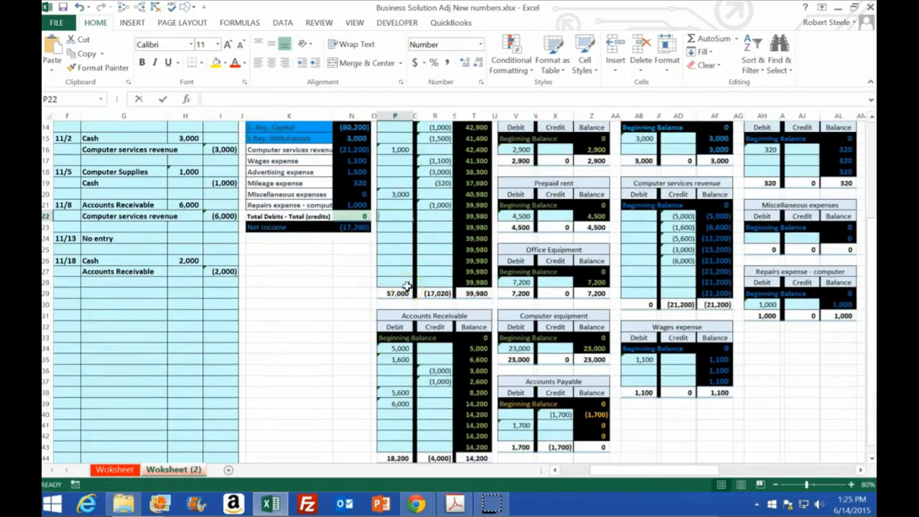
type("=")
left_click(180, 259)
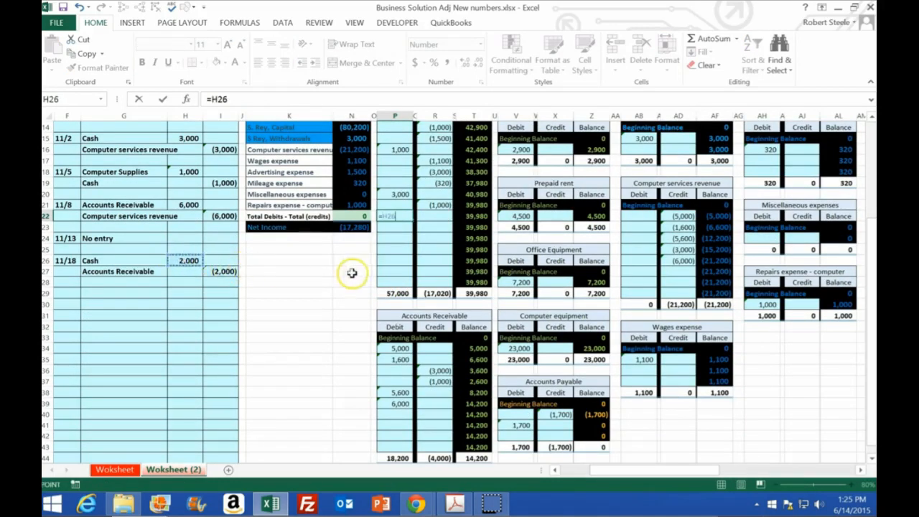
key("Return")
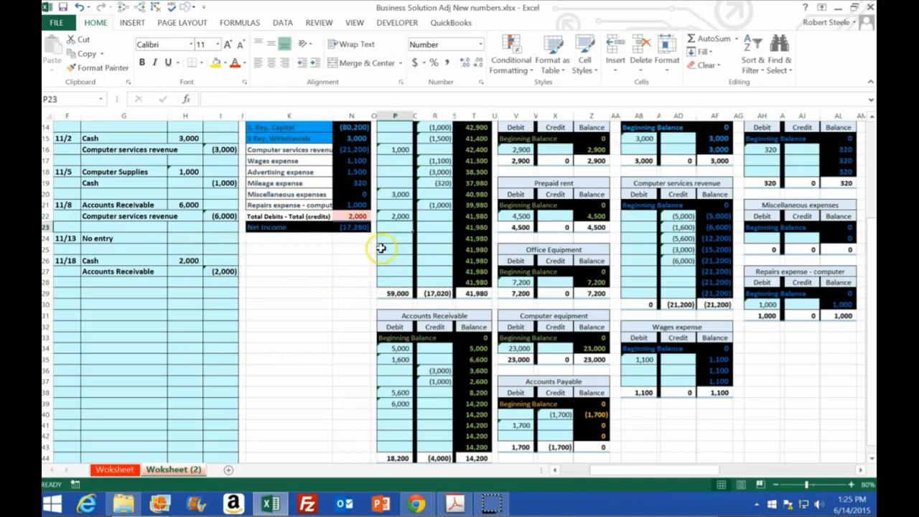
Post the 11/18 credit to the Accounts Receivable ledger account by linking R40 to I27.
left_click(429, 414)
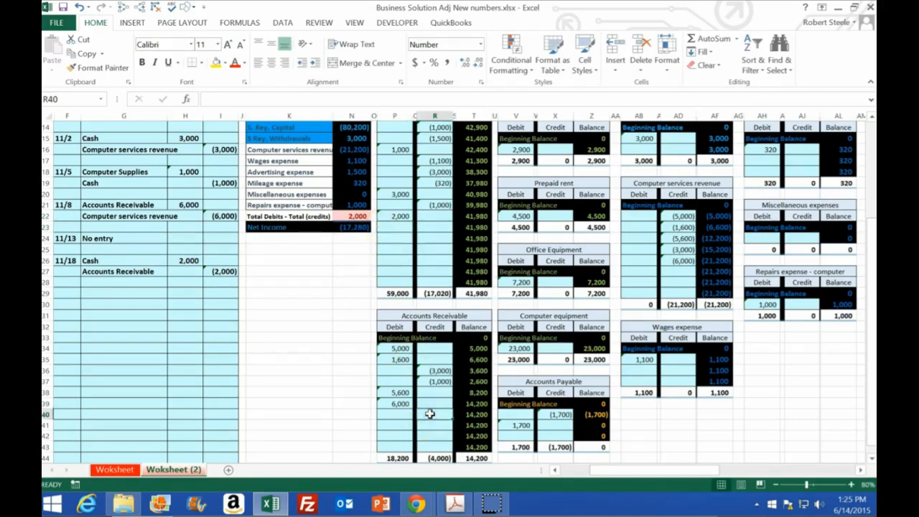
type("=")
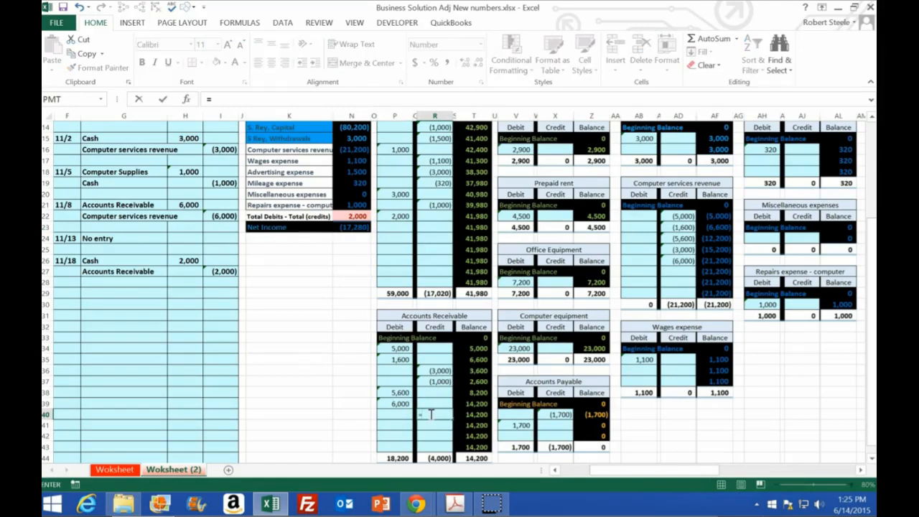
left_click(224, 272)
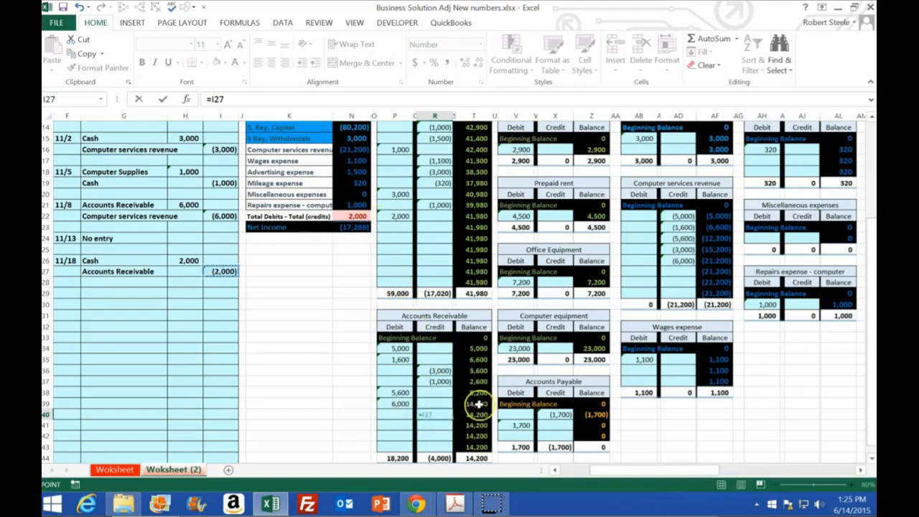
key("Return")
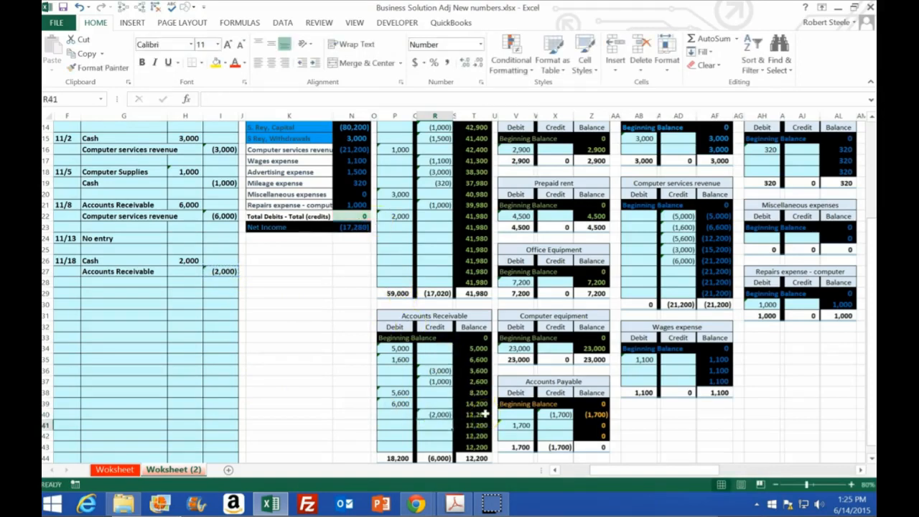
Restore the workbook beside the PDF and start the next journal entry with the date 11/22 in F29.
scroll(410, 281, "up", 4)
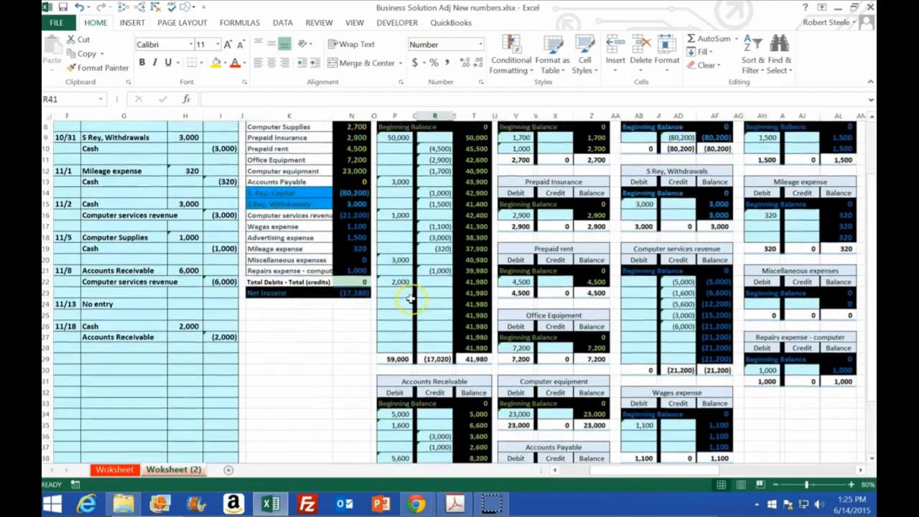
left_click_drag(269, 12, 875, 74)
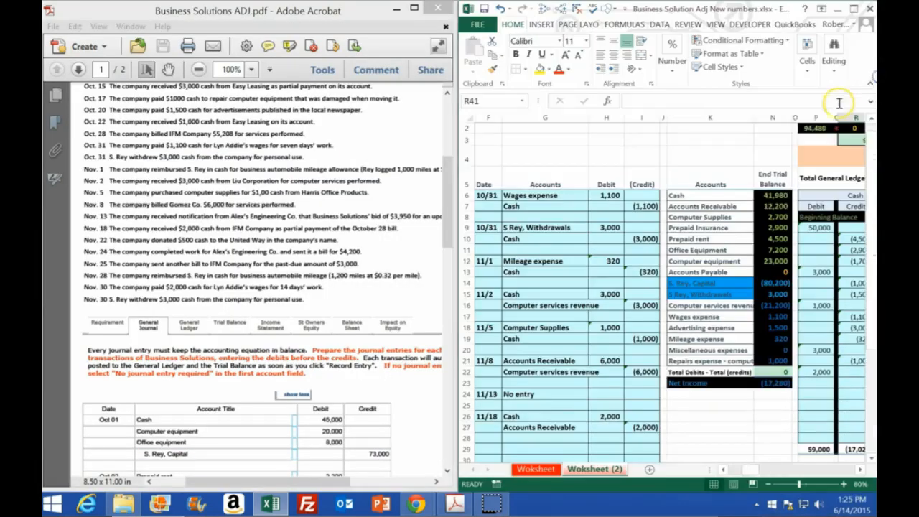
scroll(600, 361, "down", 2)
left_click(493, 361)
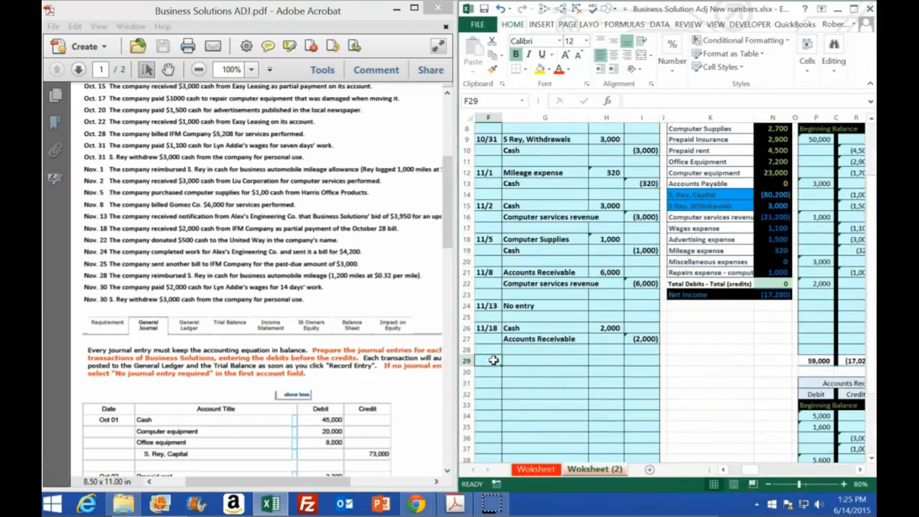
type("11/22")
key("Return")
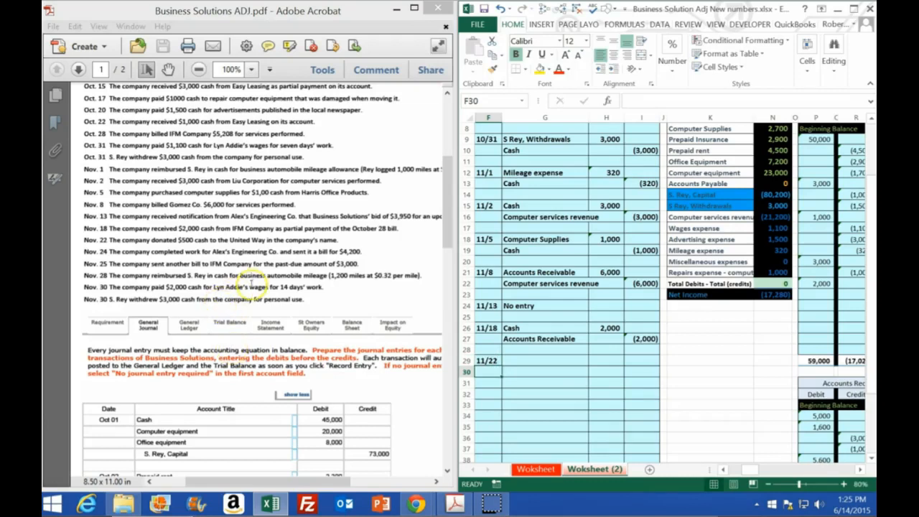
Copy Cash from the trial balance account list into G30 as the credit account of the 11/22 entry.
left_click(647, 397)
scroll(647, 398, "up", 2)
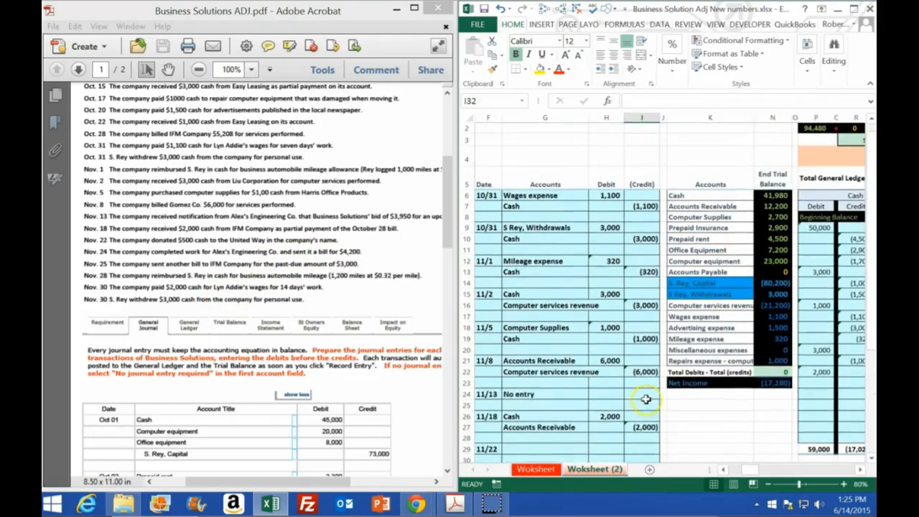
left_click(704, 197)
right_click(702, 197)
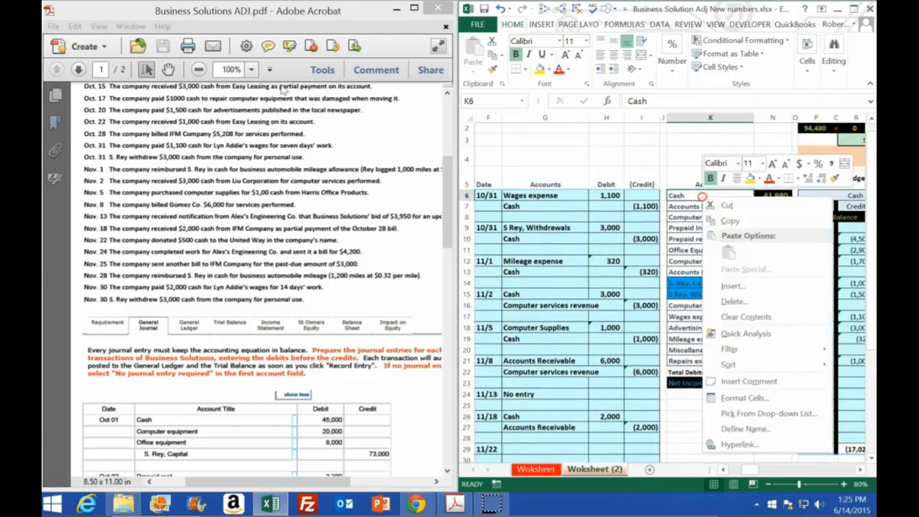
left_click(730, 220)
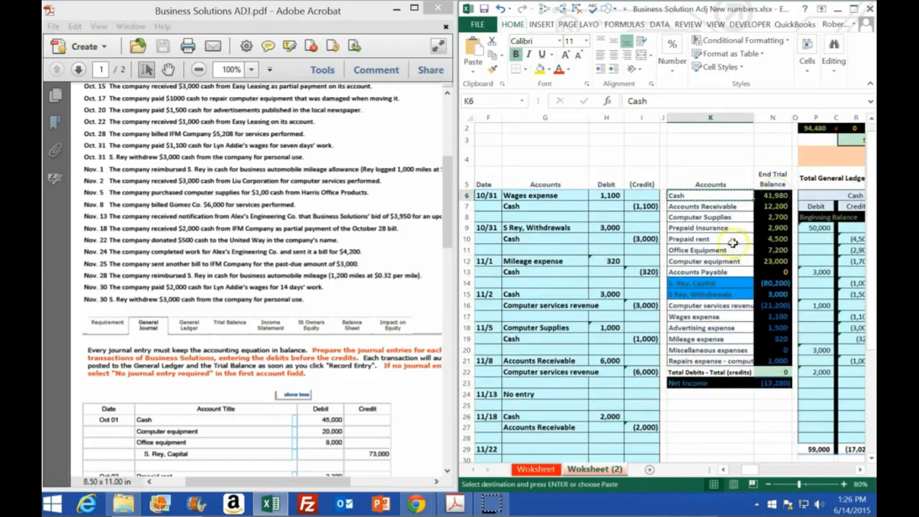
scroll(595, 376, "down", 2)
right_click(528, 369)
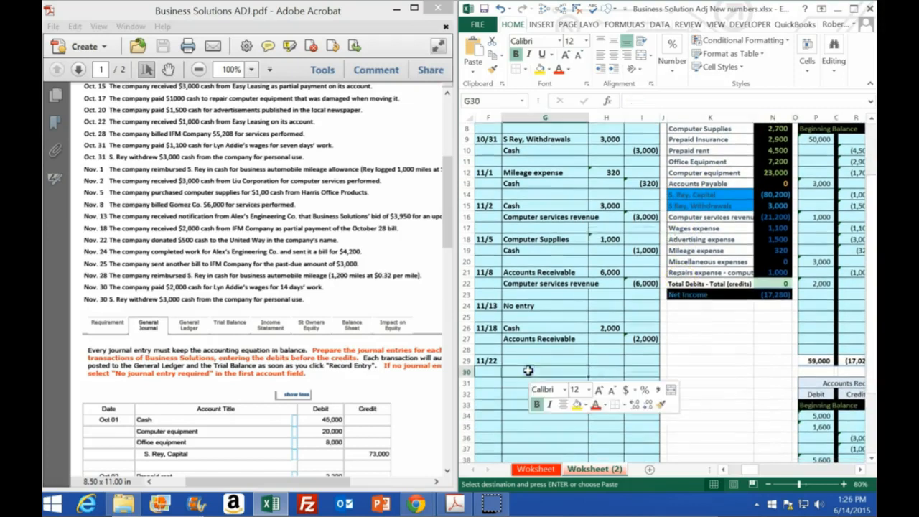
left_click(571, 168)
Enter a credit of -500 for Cash in I30 and a debit formula negating it in H29.
left_click(643, 370)
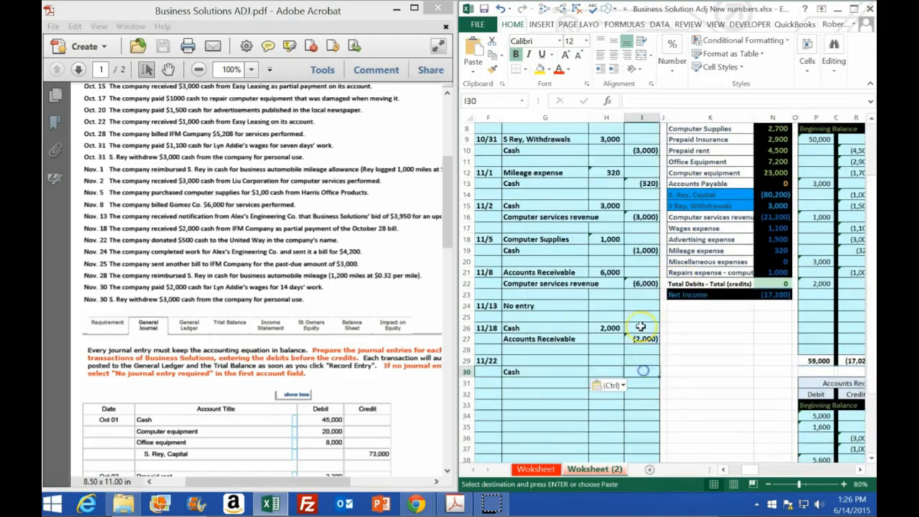
type("-500")
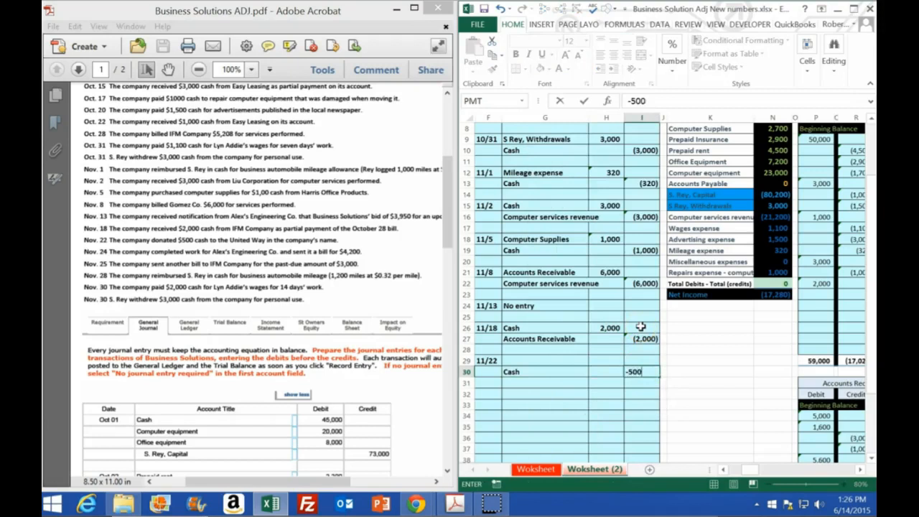
key("Left")
key("Up")
type("-")
key("Right")
key("Return")
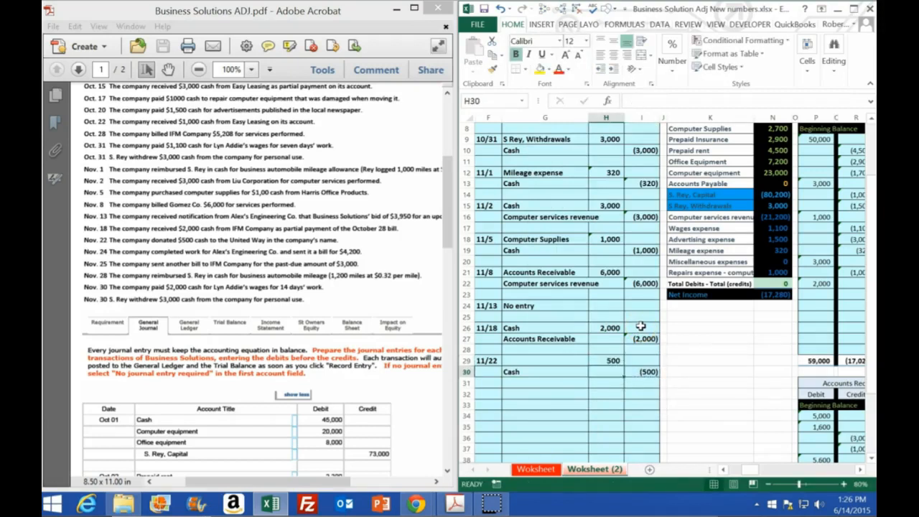
Review the trial balance accounts and copy Miscellaneous expenses into G29 as the debit account of the 11/22 entry.
scroll(675, 187, "up", 1)
left_click_drag(680, 154, 698, 314)
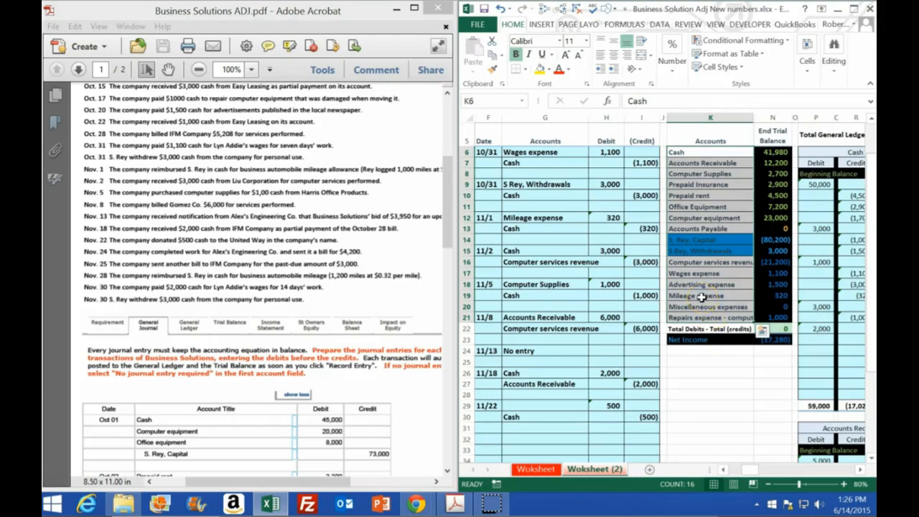
left_click(703, 307)
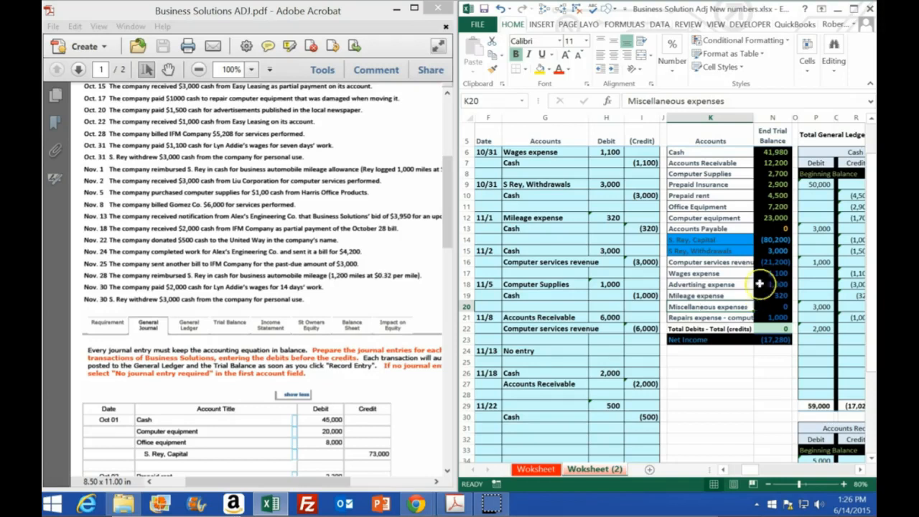
left_click_drag(770, 273, 770, 314)
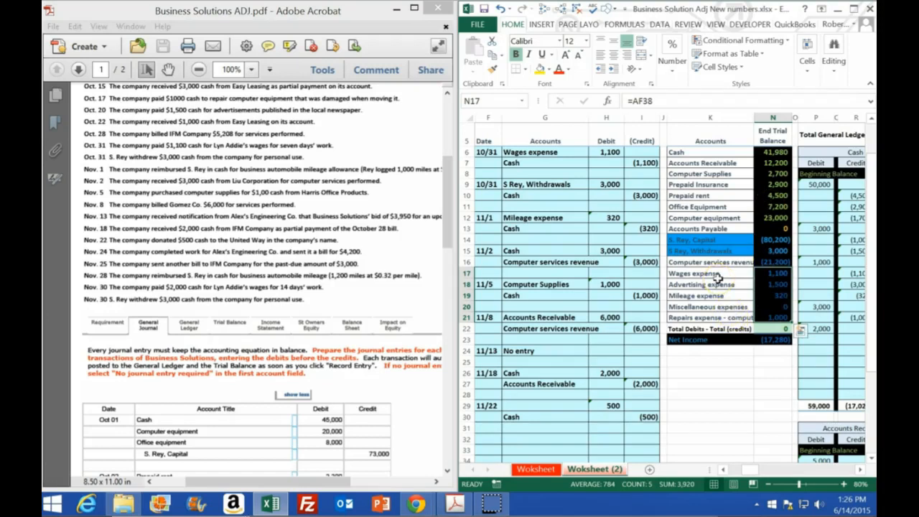
left_click(708, 307)
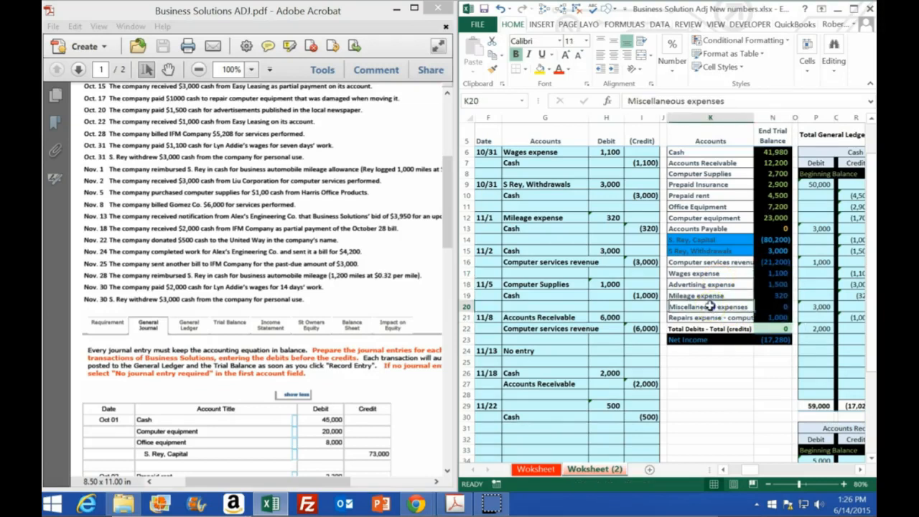
right_click(707, 306)
left_click(738, 75)
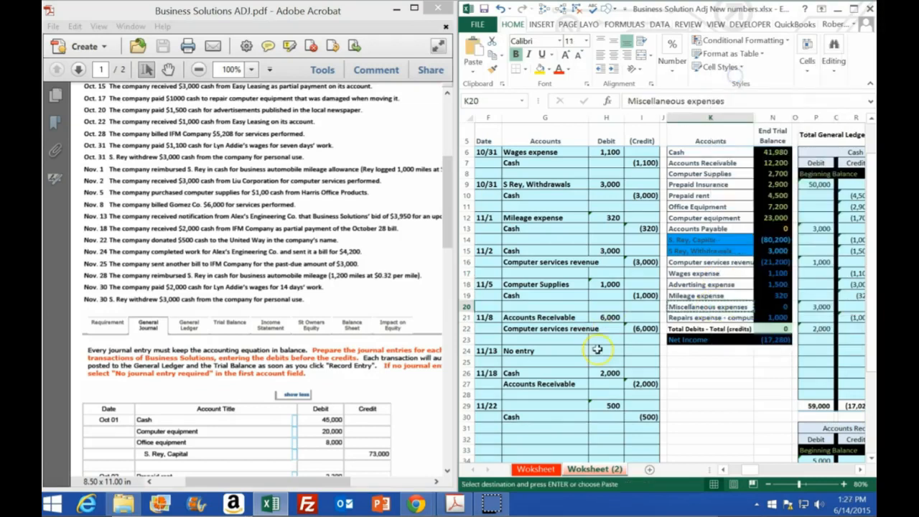
scroll(595, 350, "down", 2)
right_click(522, 332)
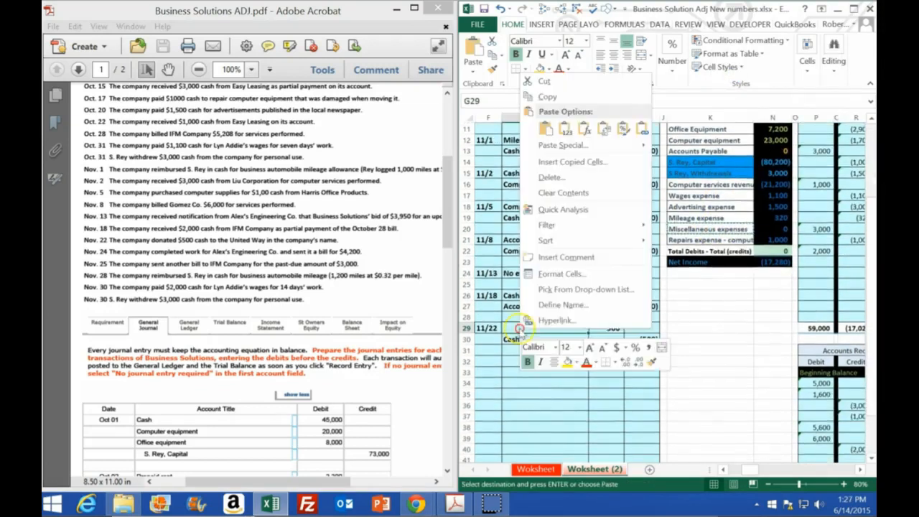
left_click(568, 134)
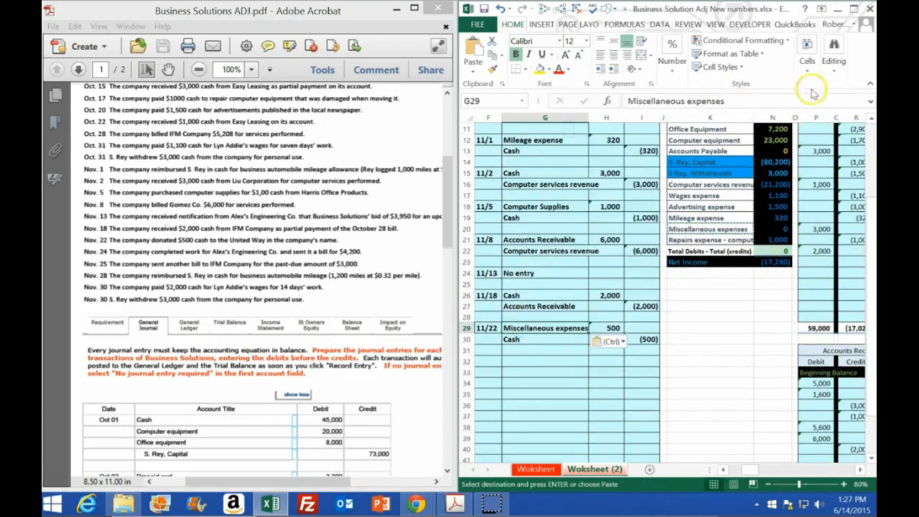
Maximize the workbook and post the 11/22 debit to the Miscellaneous expenses ledger by linking AH24 to H29.
left_click(855, 8)
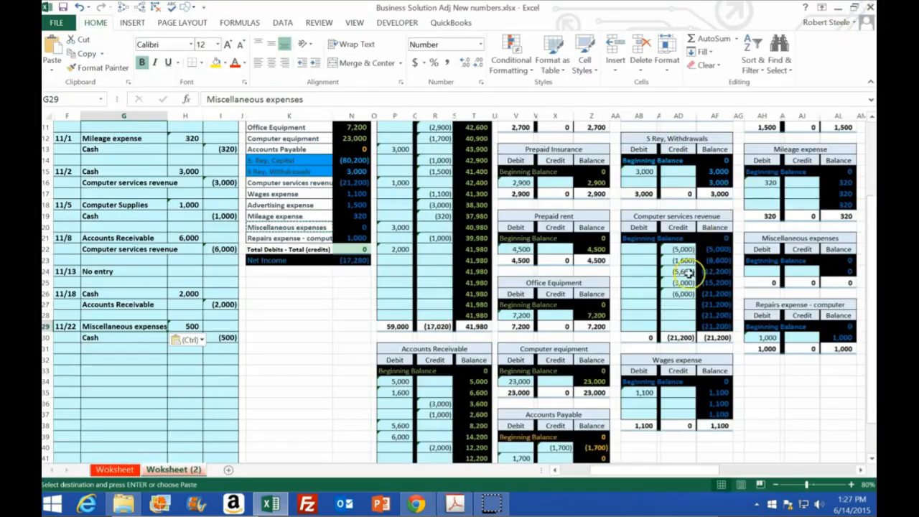
left_click(762, 271)
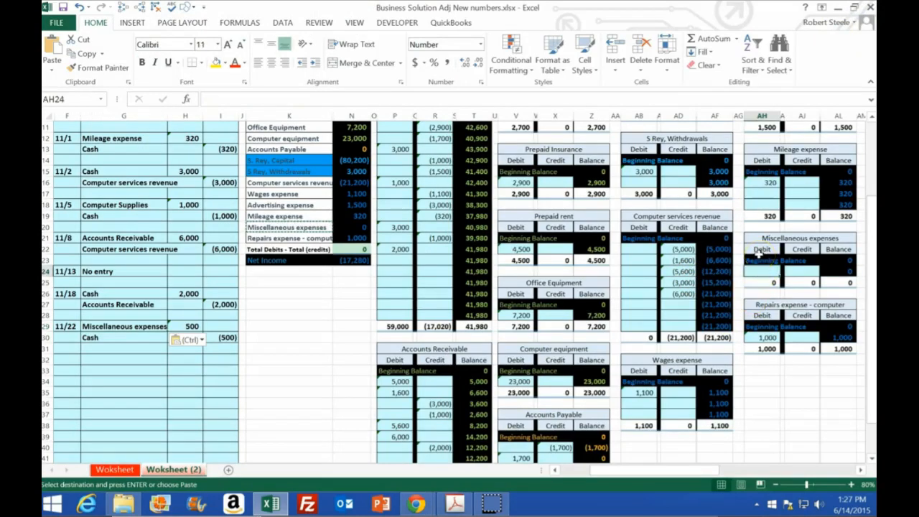
type("=")
left_click(189, 323)
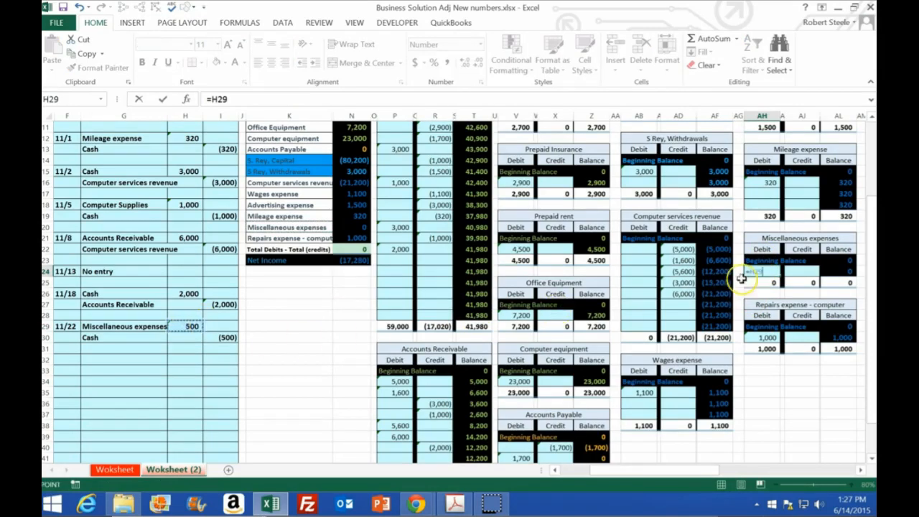
key("Return")
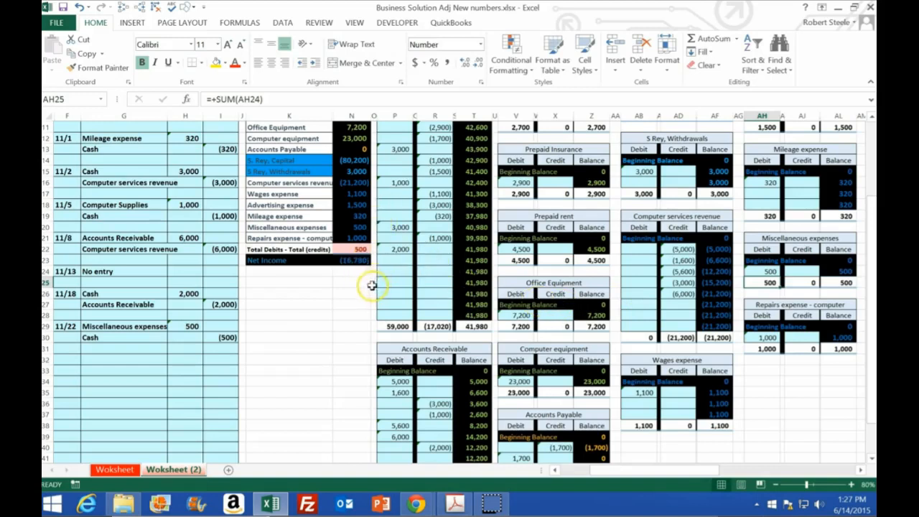
Post the 11/22 credit to the Cash ledger by linking R23 to I30.
left_click(427, 263)
scroll(428, 273, "up", 2)
scroll(431, 276, "down", 2)
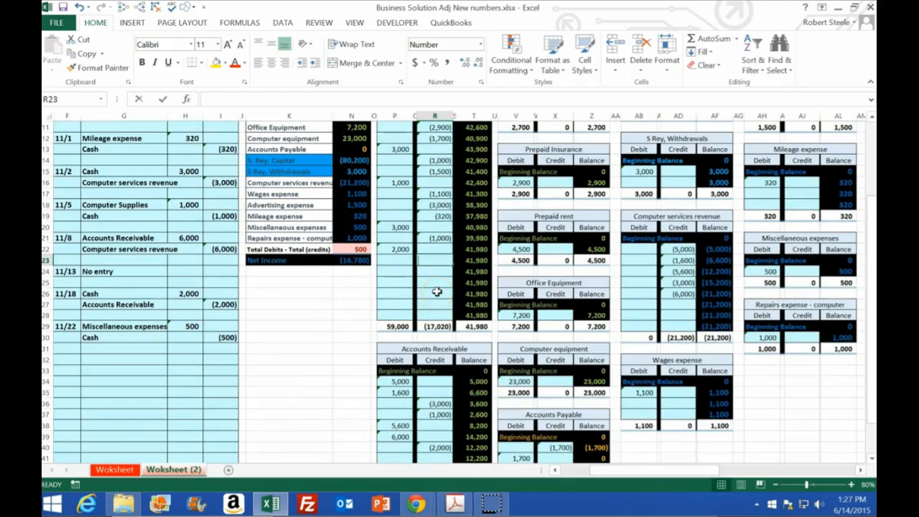
type("=")
left_click(229, 337)
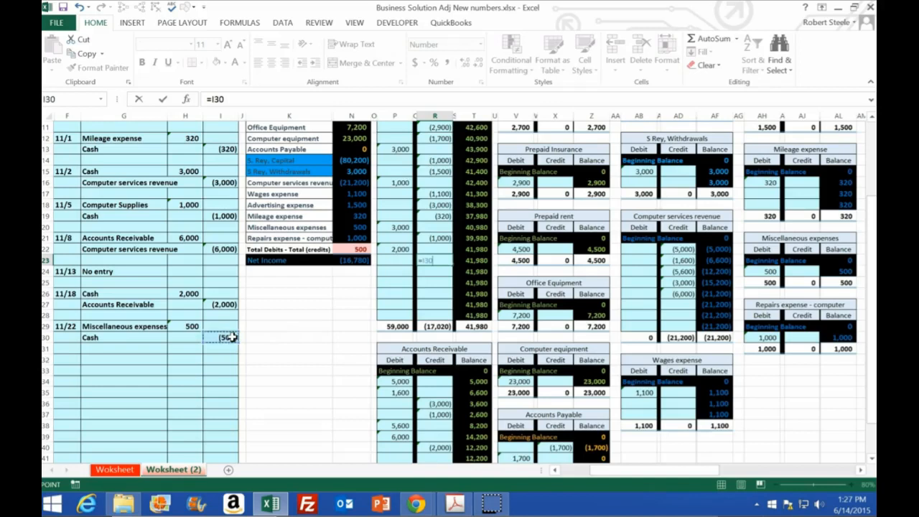
key("Return")
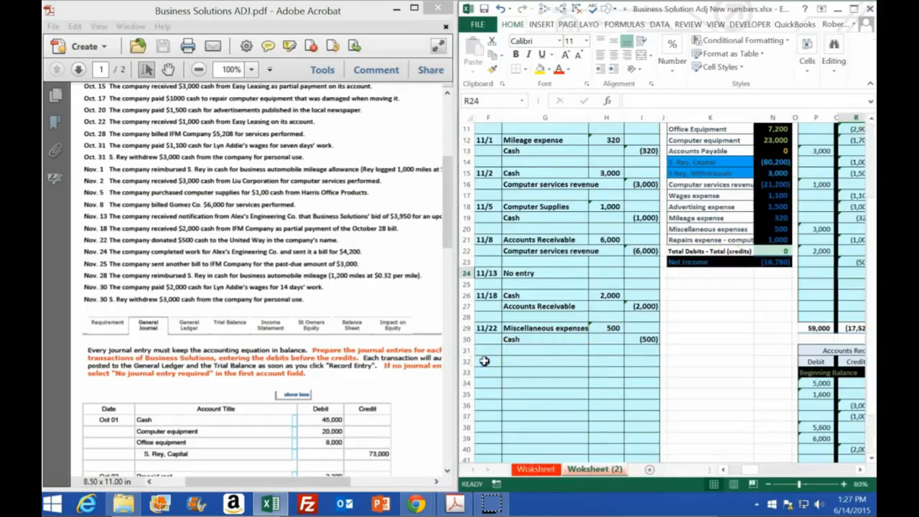
Start the next journal entry with the date 11/24 in F32.
left_click(485, 362)
type("11/2")
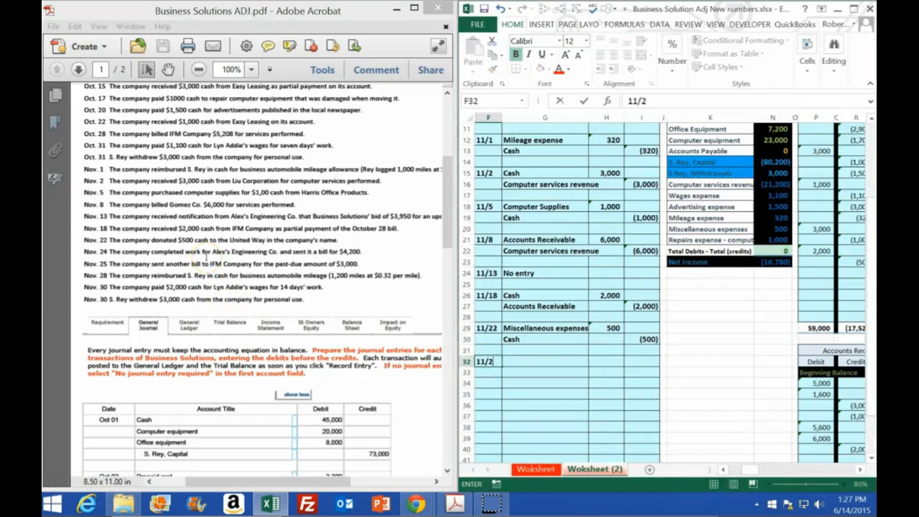
type("4")
key("Return")
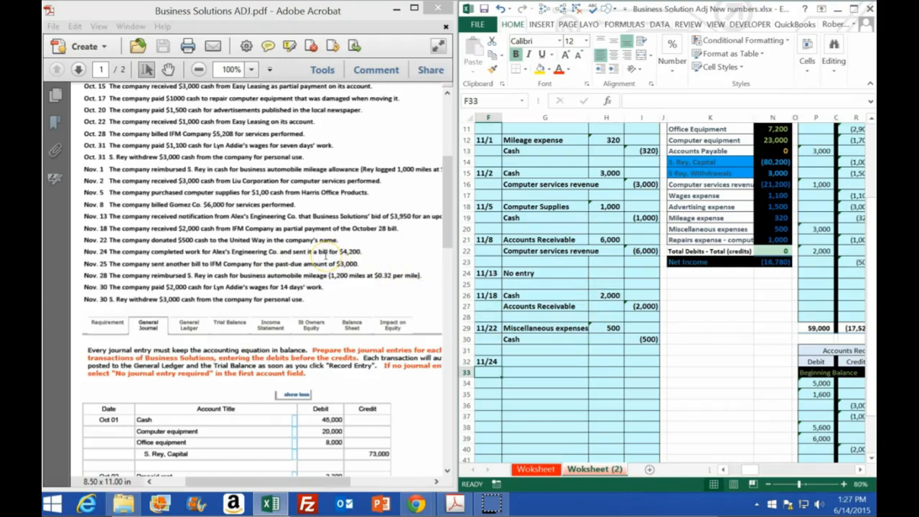
Copy Accounts Receivable from the trial balance account list into G32 as the debit account of the 11/24 entry.
left_click(756, 339)
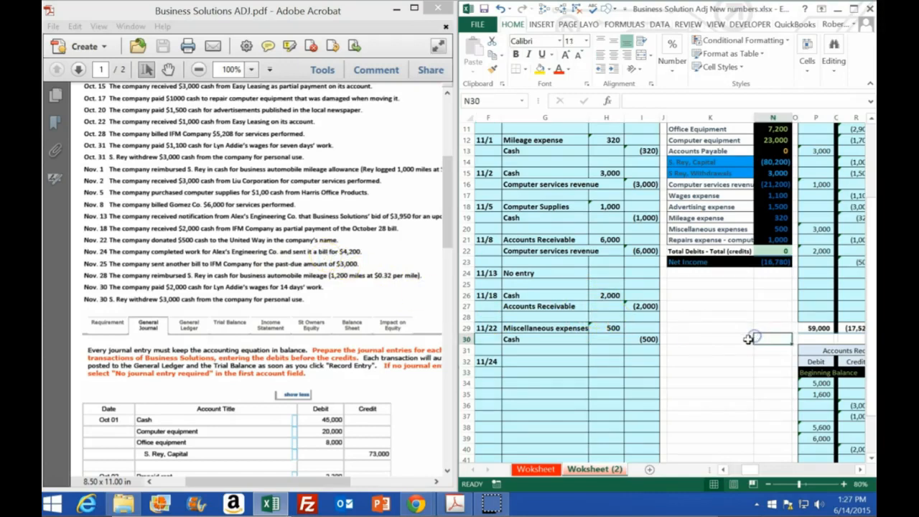
scroll(749, 340, "up", 1)
scroll(749, 340, "up", 2)
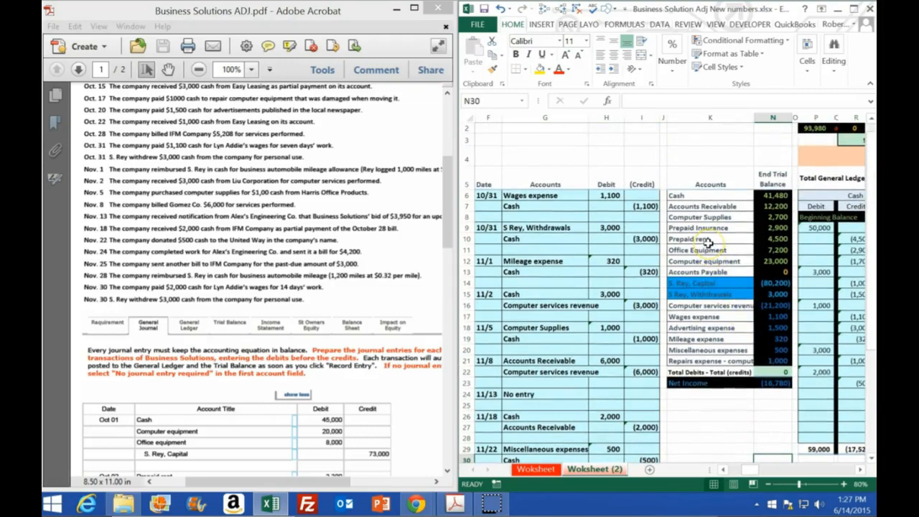
left_click(762, 207)
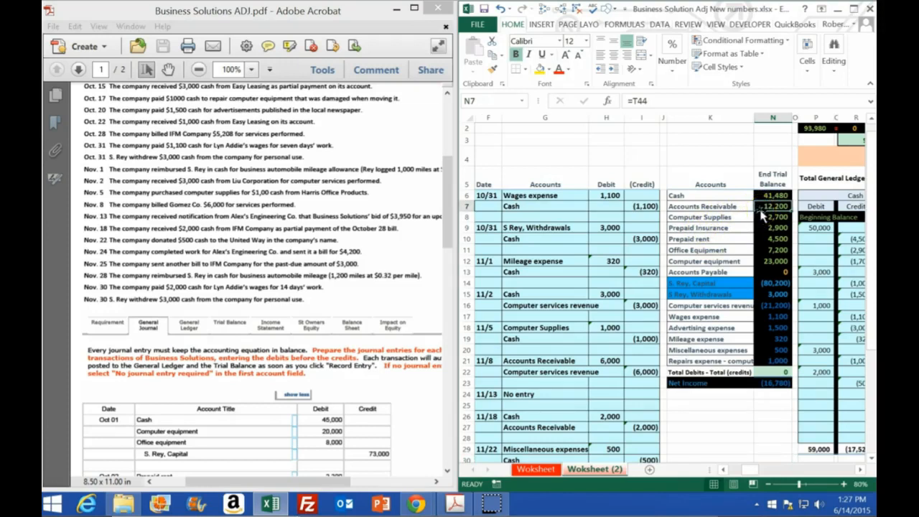
left_click(704, 206)
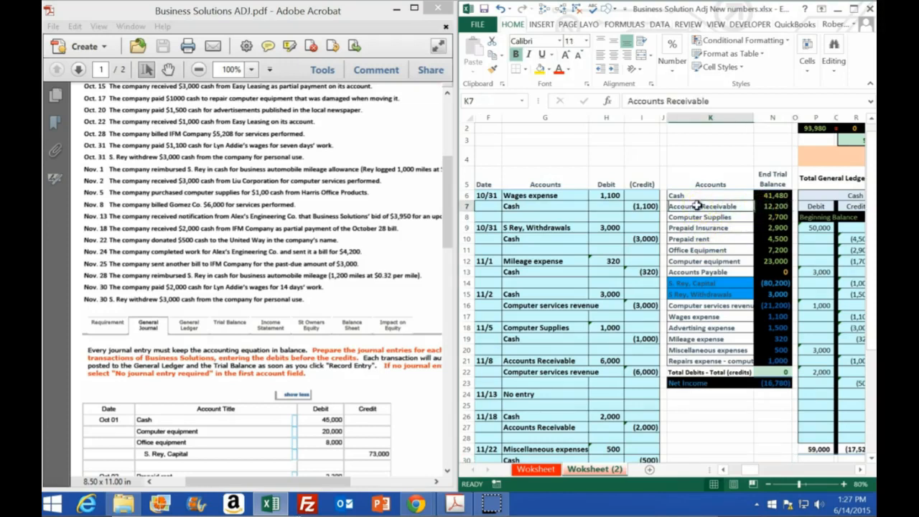
right_click(702, 207)
left_click(721, 230)
scroll(582, 316, "down", 4)
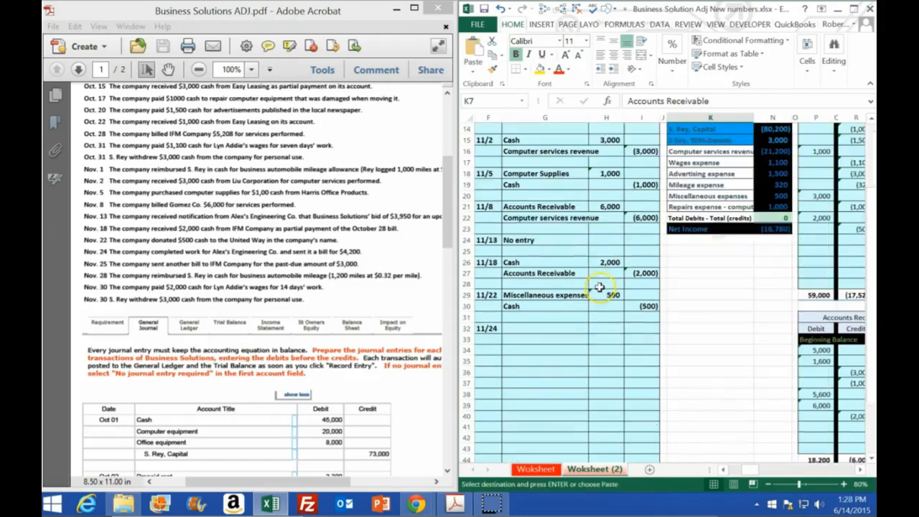
right_click(519, 328)
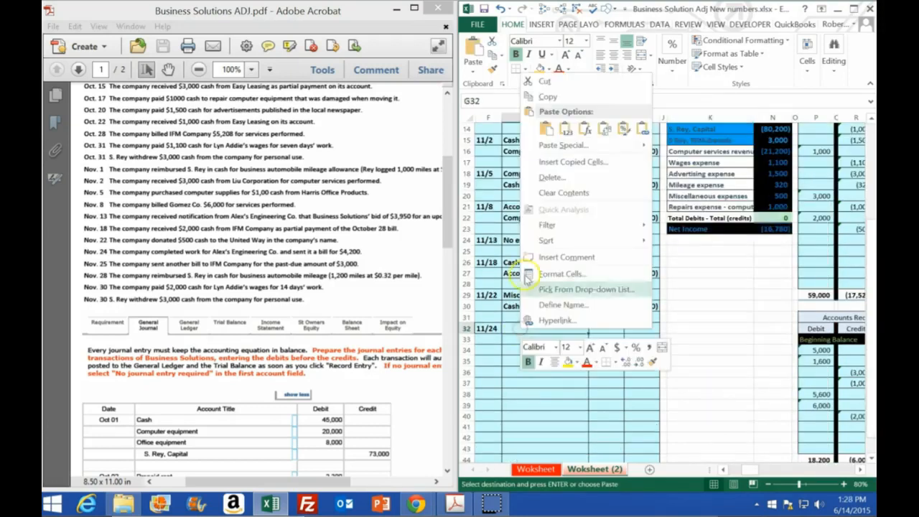
left_click(560, 128)
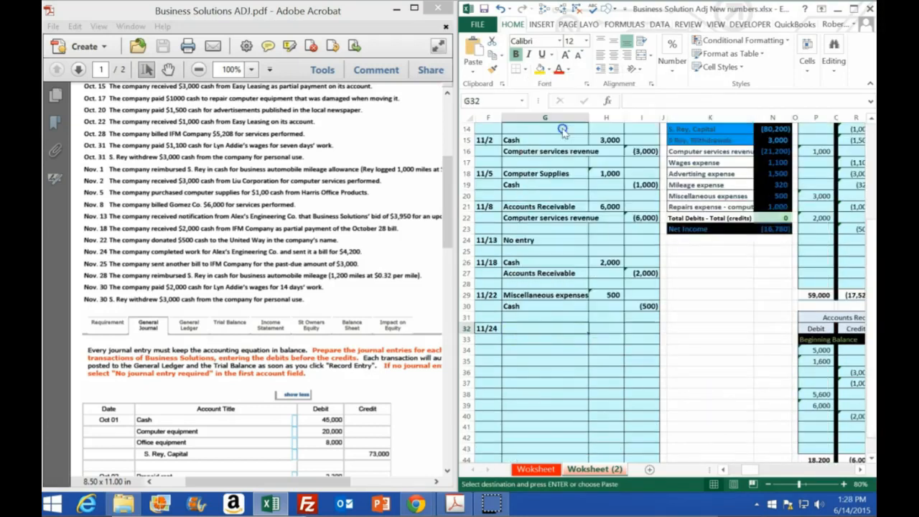
Enter a debit of 4,200 for Accounts Receivable in H32 and a credit formula negating it in I33.
left_click(608, 324)
type("4")
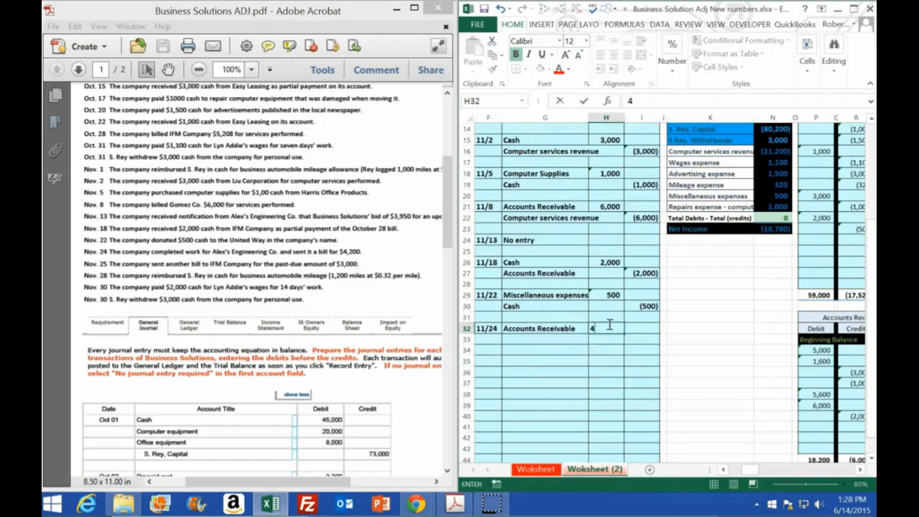
type(",200")
key("Return")
key("Right")
type("-")
left_click(609, 325)
key("Return")
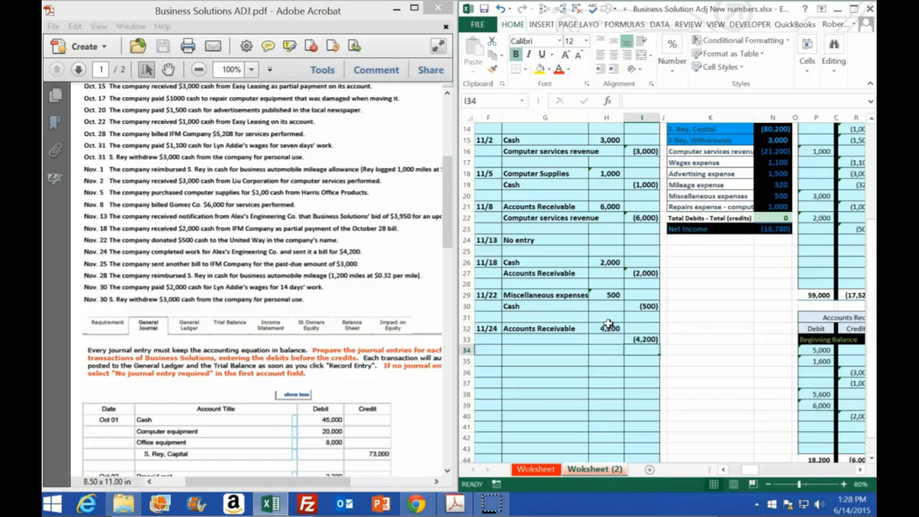
Copy Computer services revenue from the trial balance account list into G33 as the credit account and check its trial balance cell.
scroll(716, 363, "up", 3)
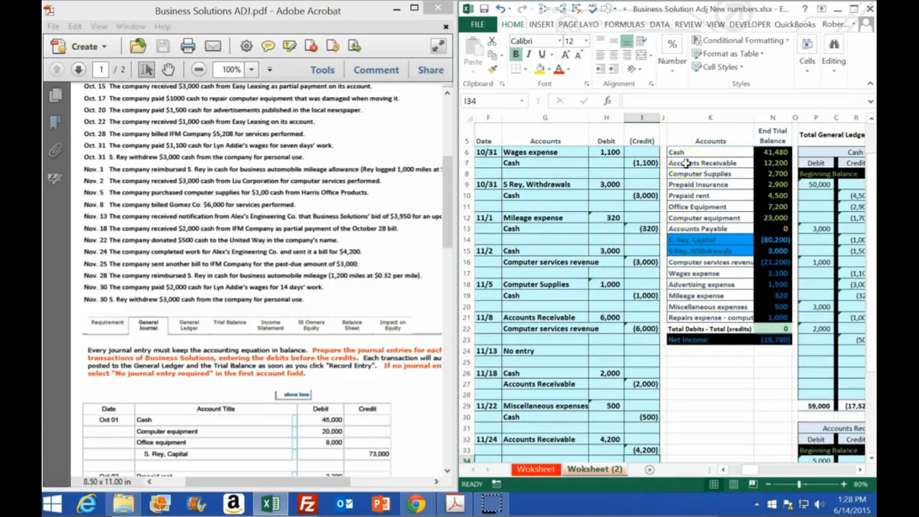
left_click(686, 263)
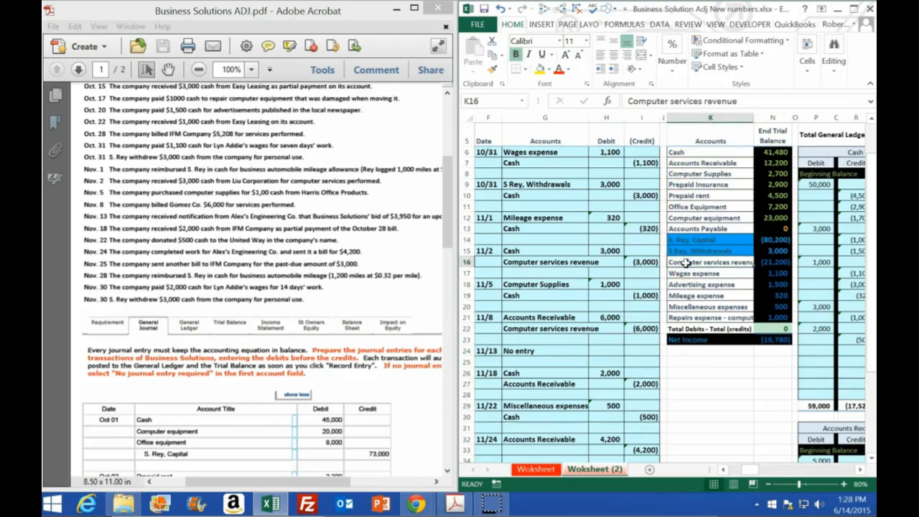
right_click(686, 265)
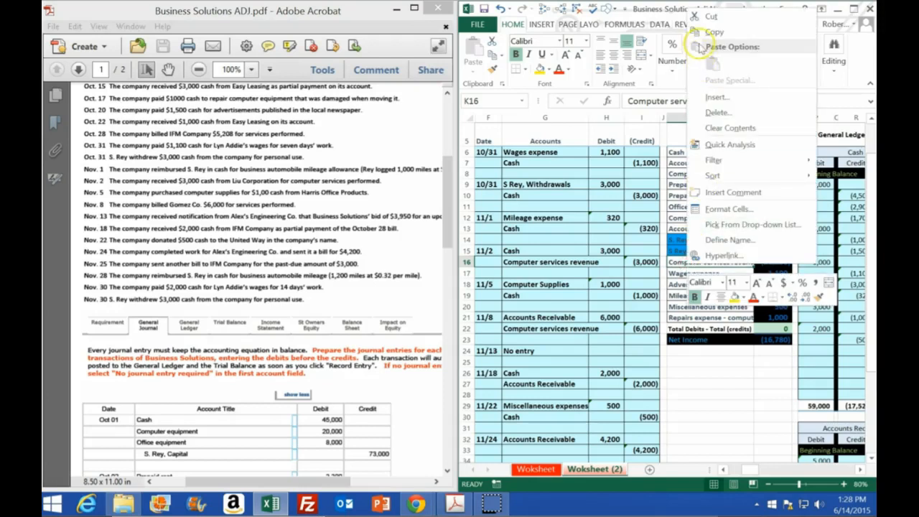
left_click(700, 36)
scroll(580, 294, "down", 3)
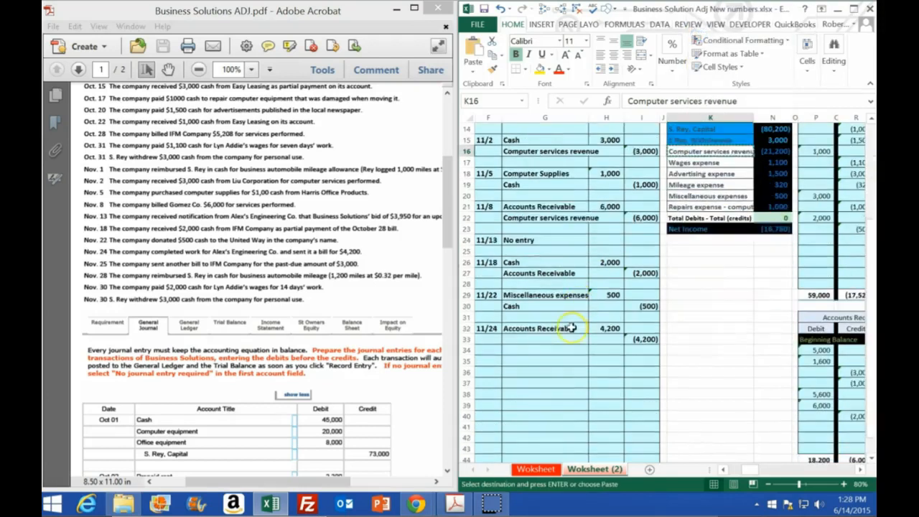
left_click(526, 339)
right_click(526, 339)
left_click(571, 139)
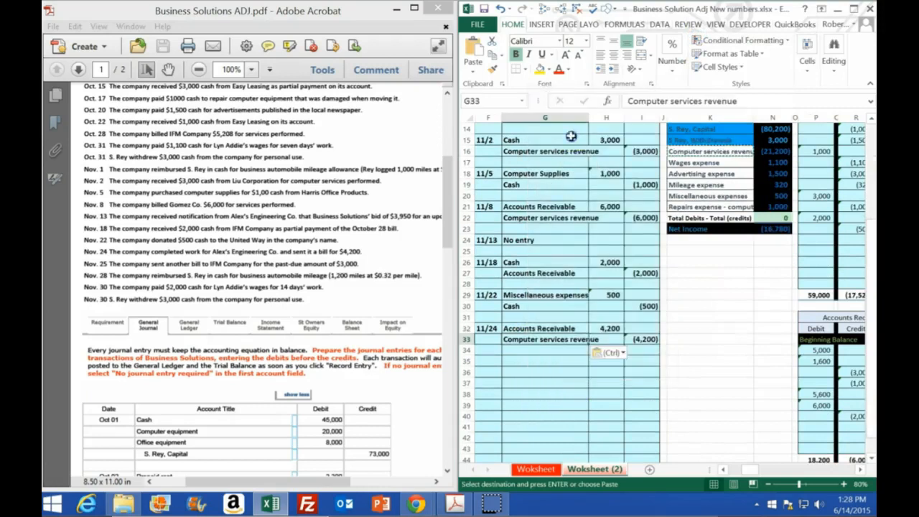
left_click(767, 151)
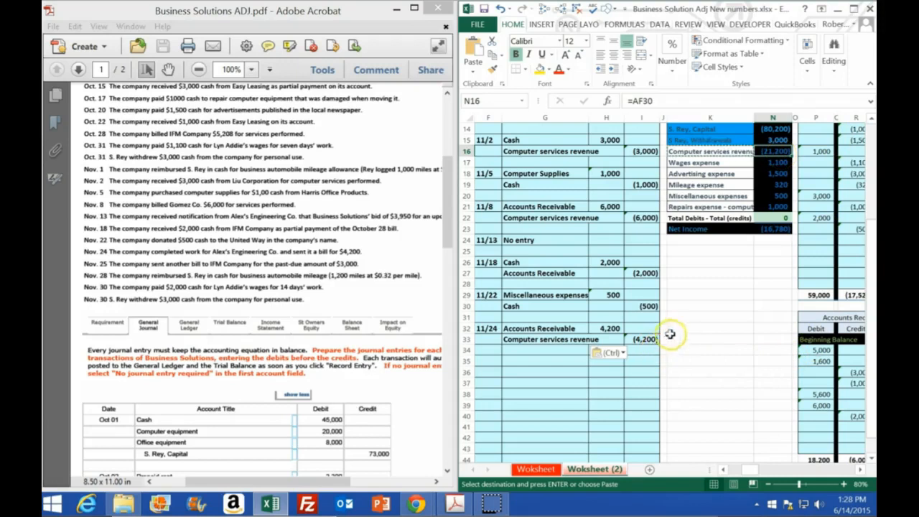
Maximize the workbook and post the 11/24 debit to the Accounts Receivable ledger by linking P41 to H32.
left_click(853, 8)
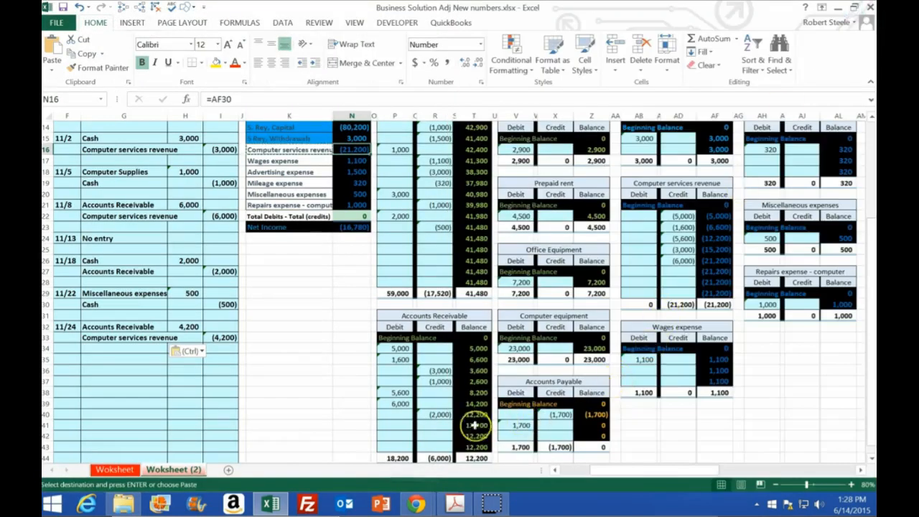
left_click(400, 425)
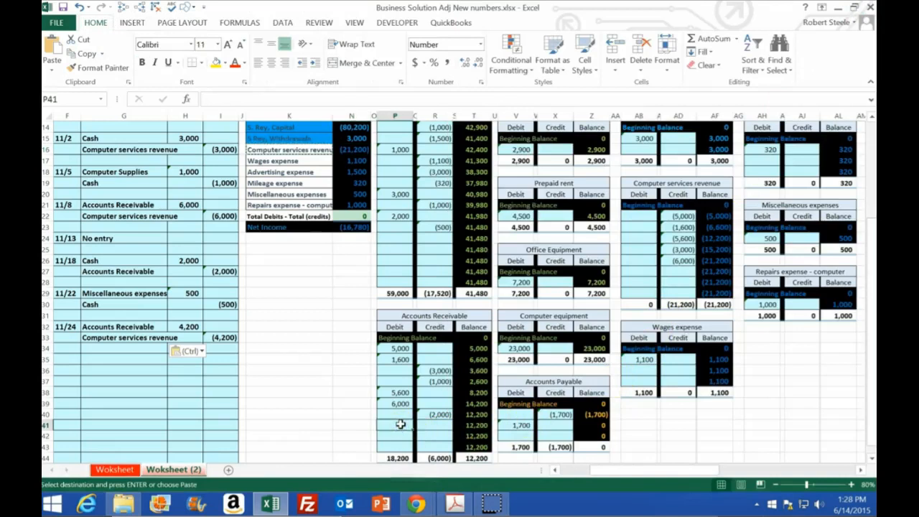
type("=")
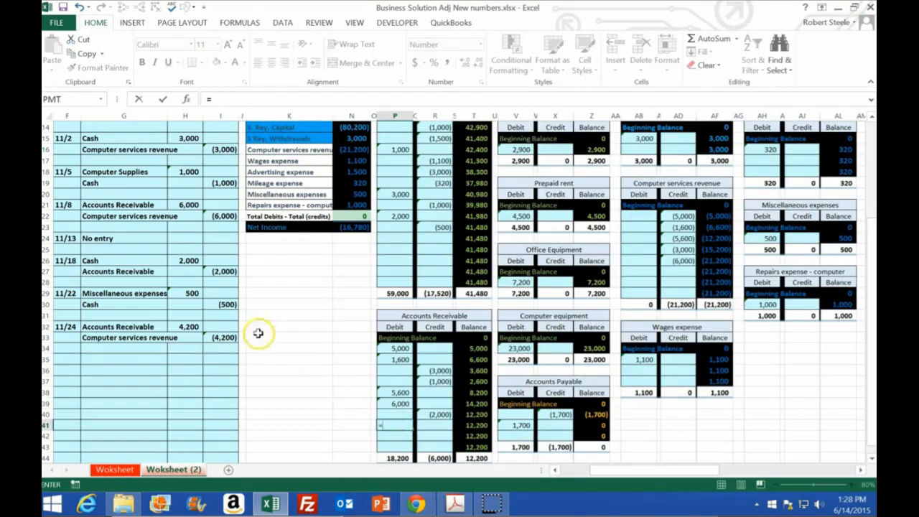
left_click(189, 328)
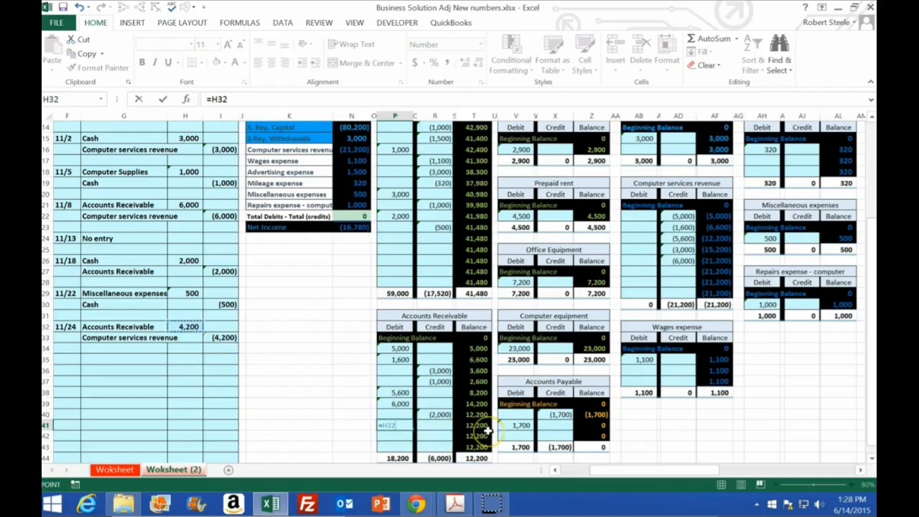
key("Return")
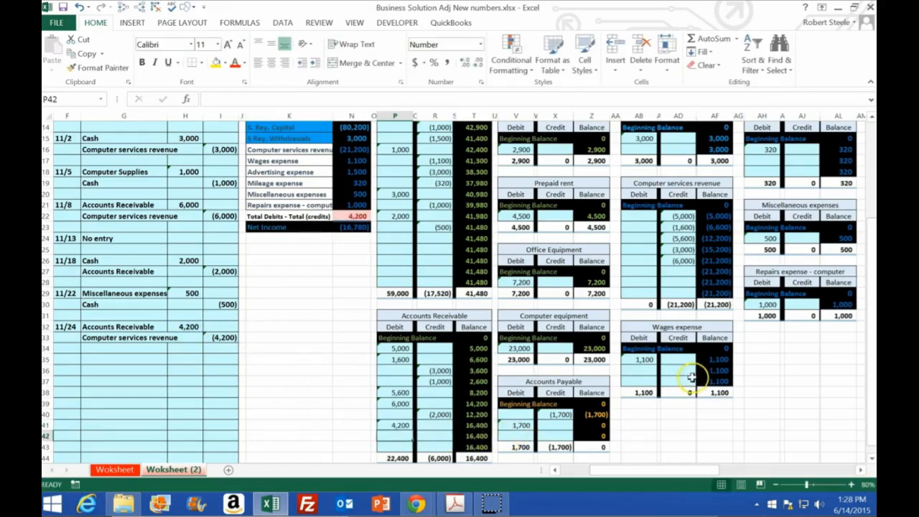
Post the 11/24 credit to the Computer services revenue ledger by linking AD27 to I33.
scroll(694, 377, "up", 1)
left_click(679, 303)
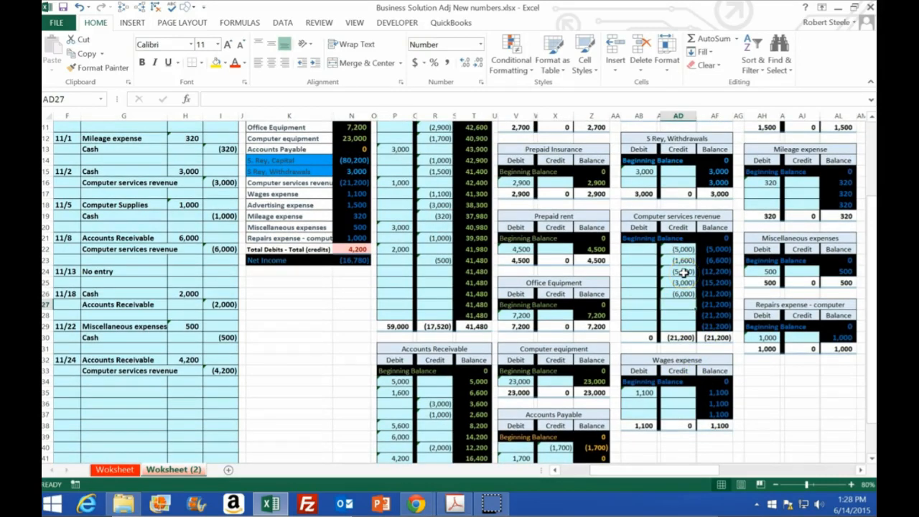
type("=")
left_click(224, 371)
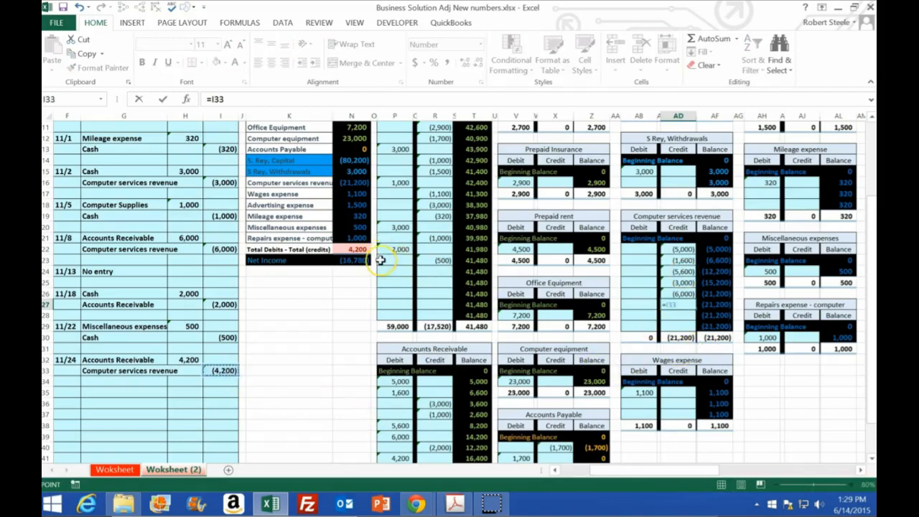
key("Return")
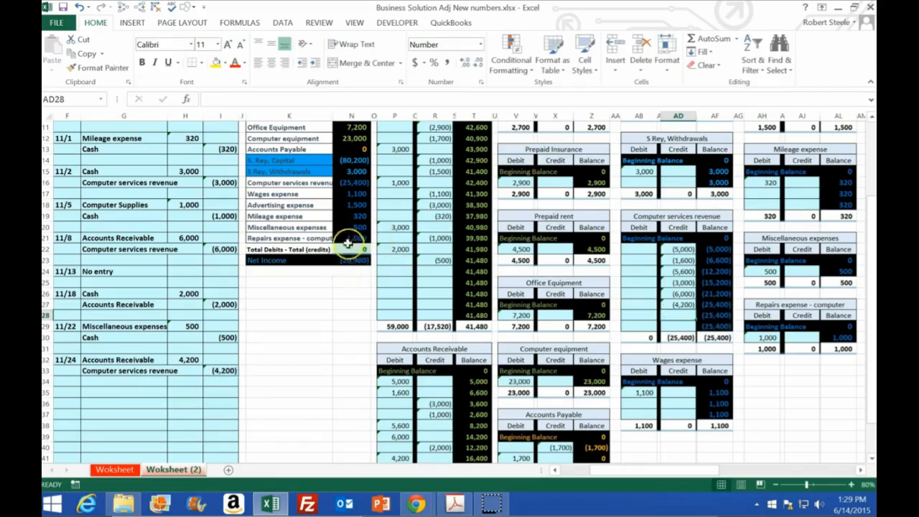
Restore the workbook beside the PDF and start the next journal entry with the date 11/25 in F35.
double_click(329, 9)
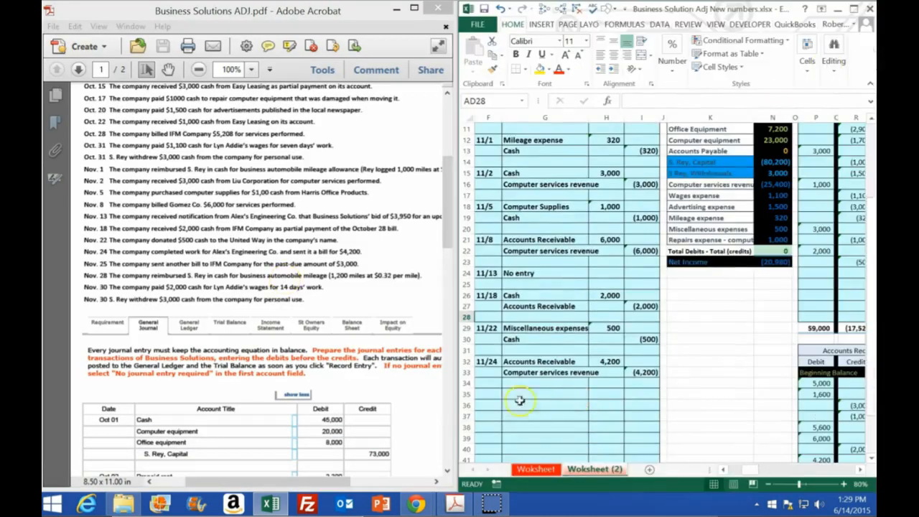
left_click(489, 395)
type("11/2")
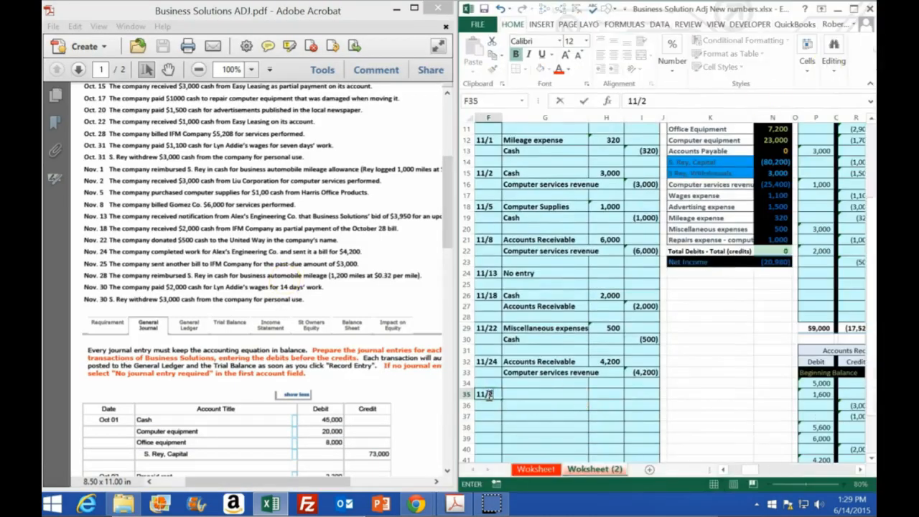
type("5")
key("Return")
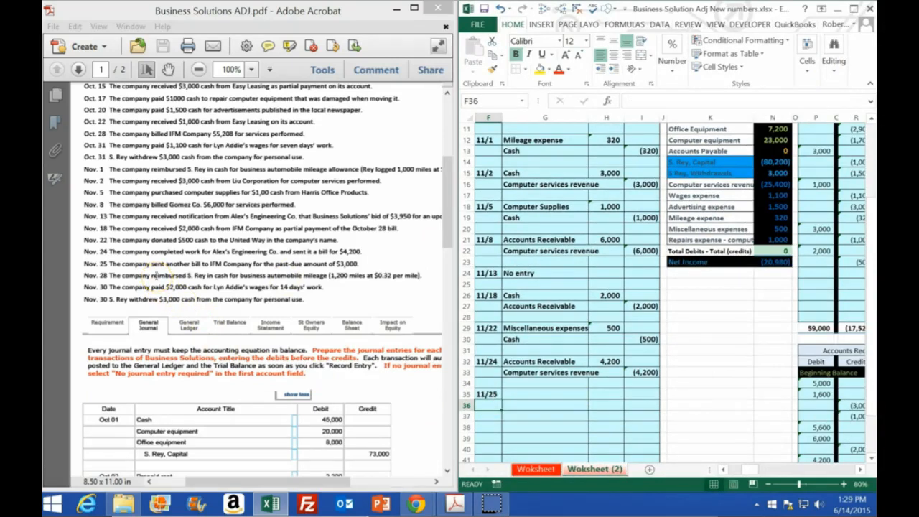
Enter "No entry" in G35 for the 11/25 transaction.
left_click(541, 394)
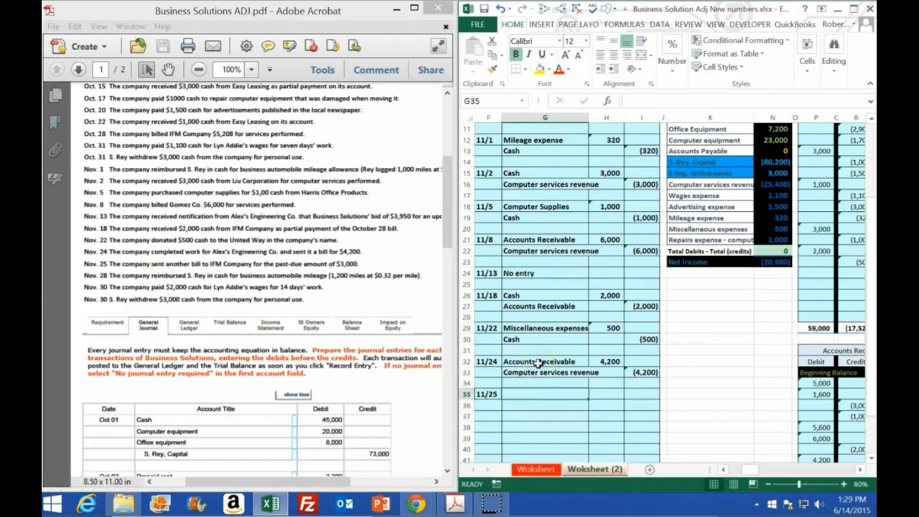
type("No")
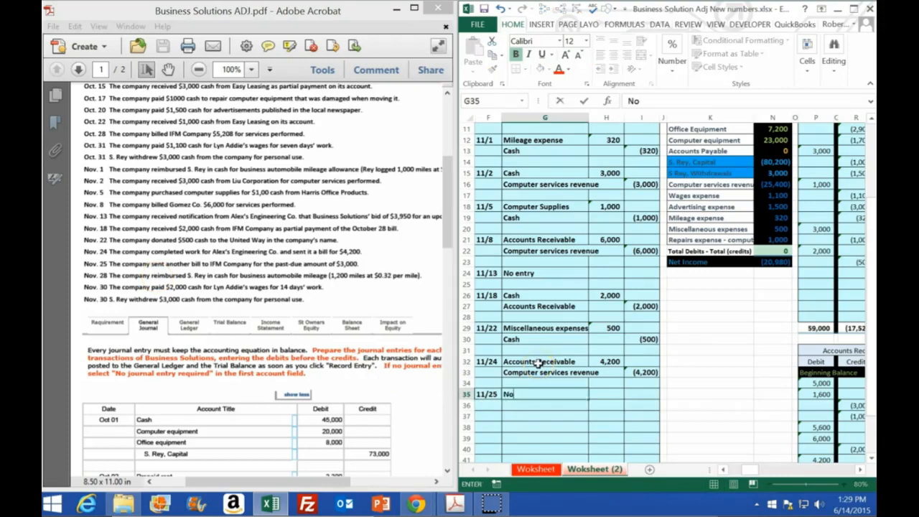
type(" entry")
key("Return")
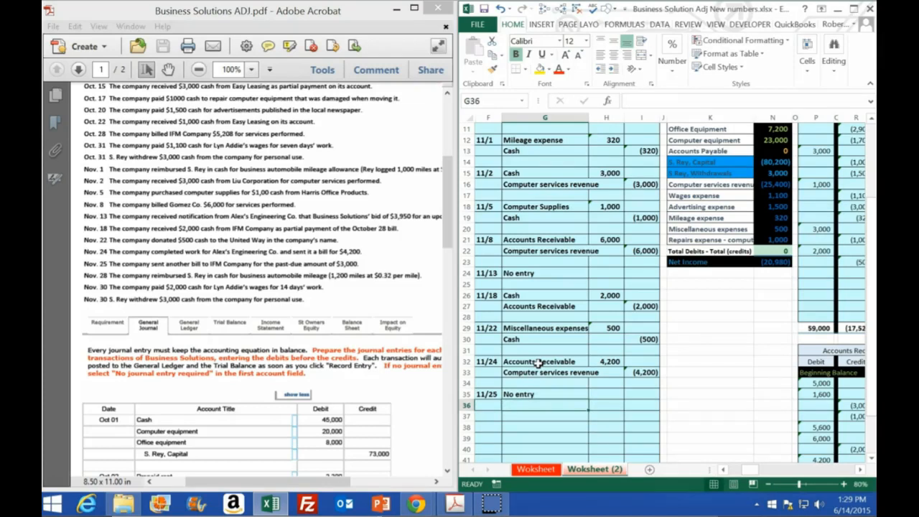
Start the next journal entry with the date 11/28 in F37.
key("Down")
key("Left")
type("11/")
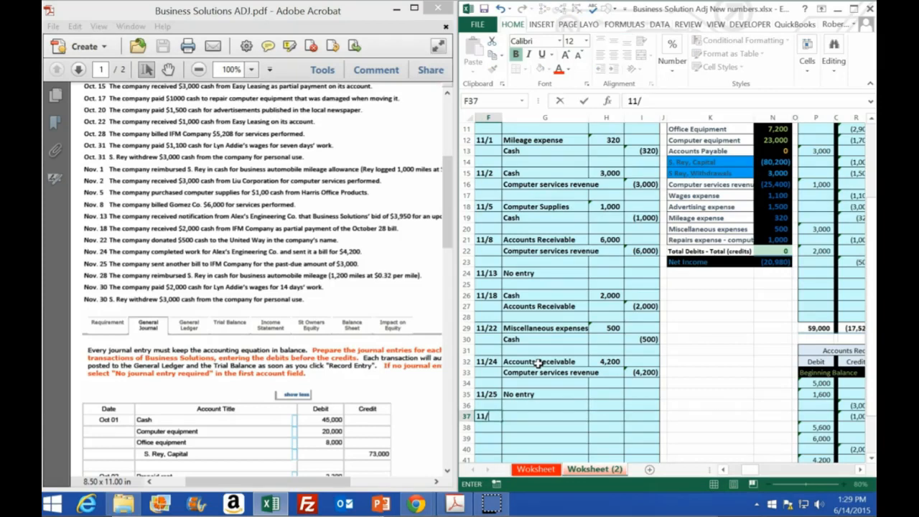
key("Return")
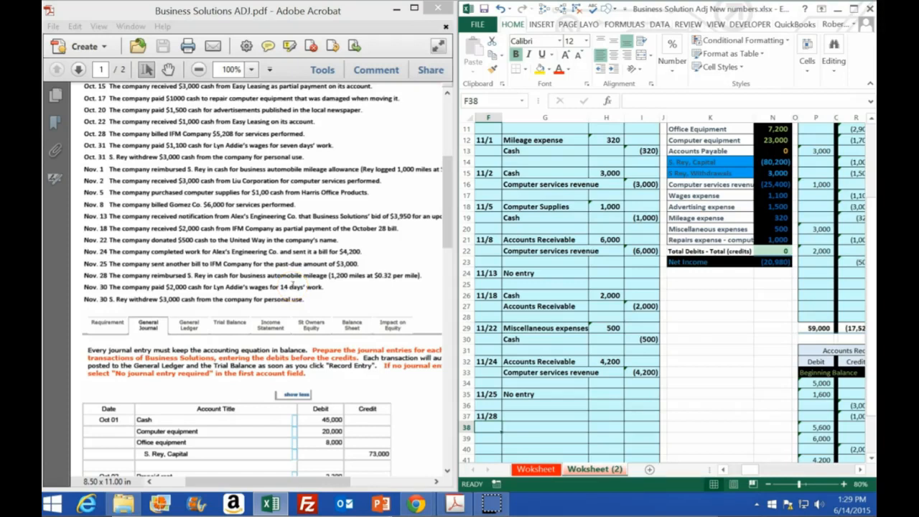
Check the Accounts Receivable and Cash balance cells in the trial balance.
left_click(643, 328)
scroll(648, 409, "up", 3)
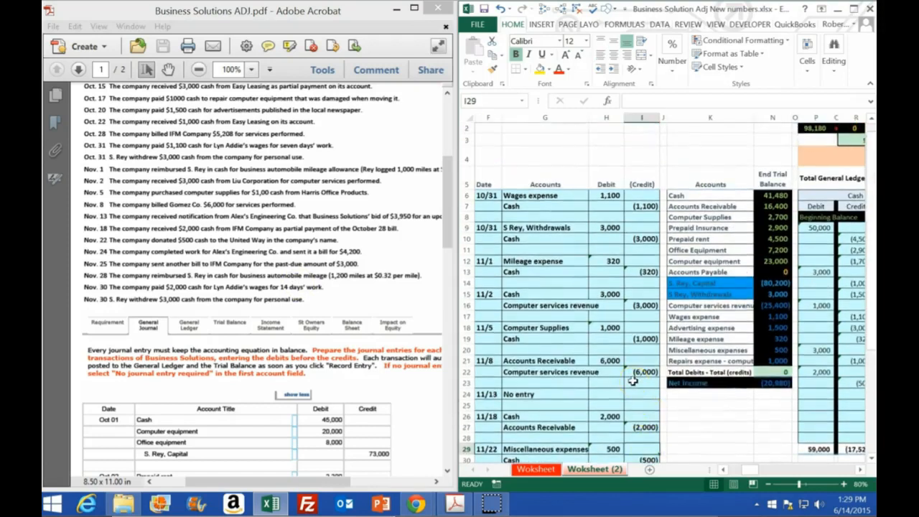
left_click(776, 206)
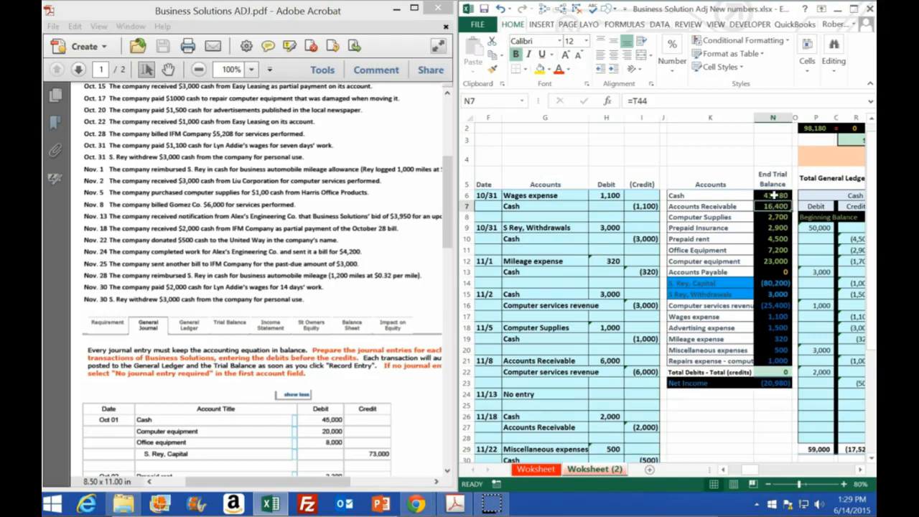
left_click(775, 195)
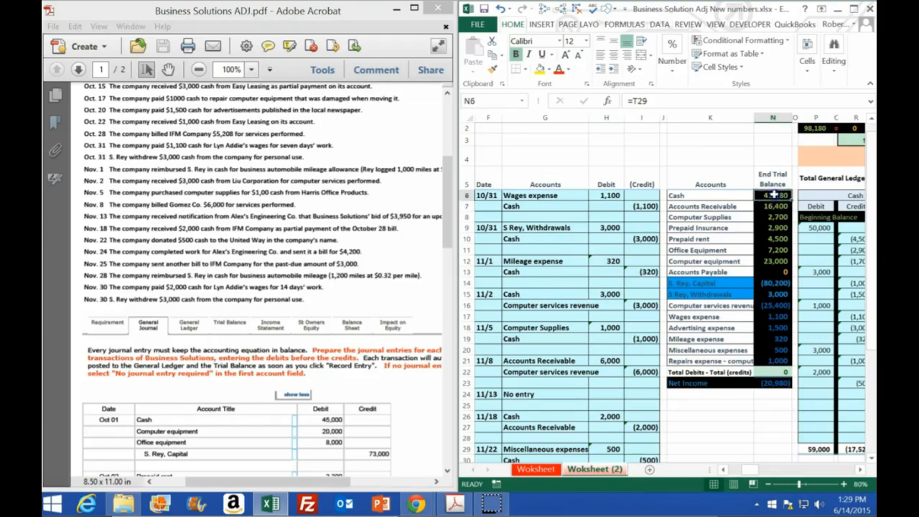
right_click(710, 197)
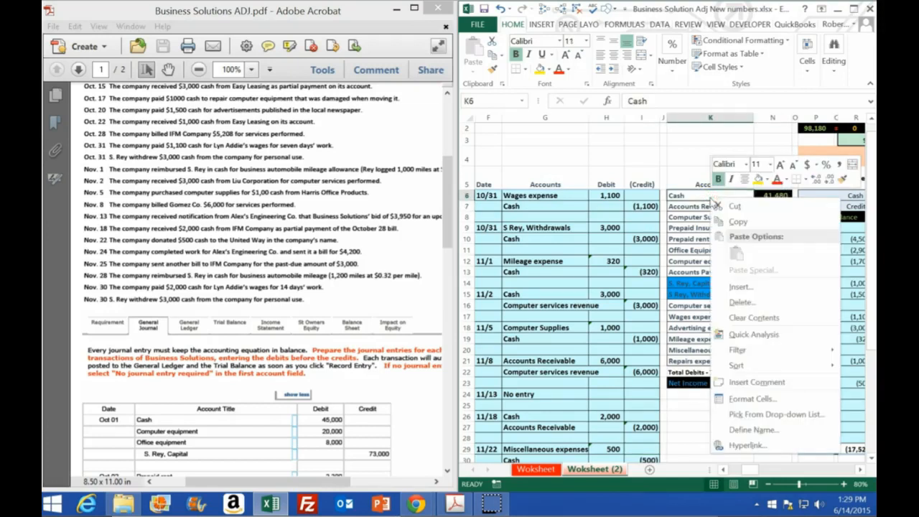
key("Escape")
left_click(760, 195)
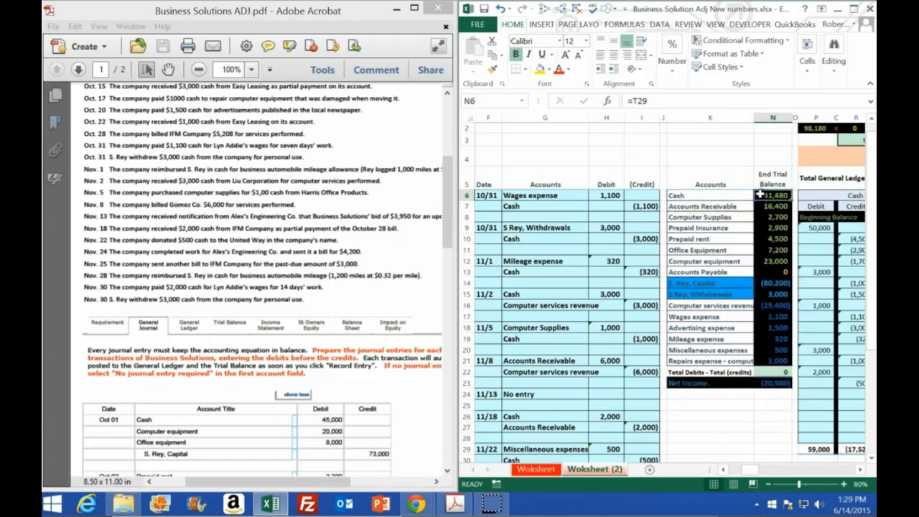
Copy Cash from the trial balance account list into G38 as values for the 11/28 credit account.
left_click(703, 194)
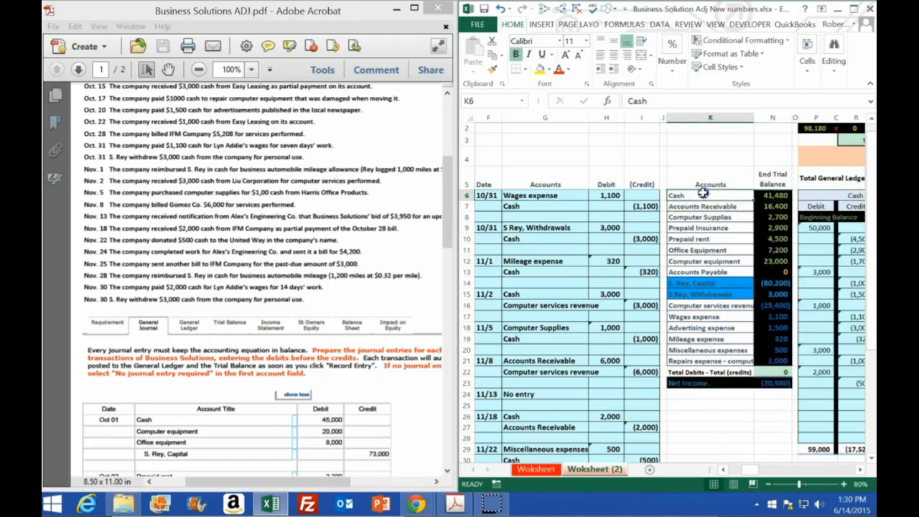
right_click(703, 193)
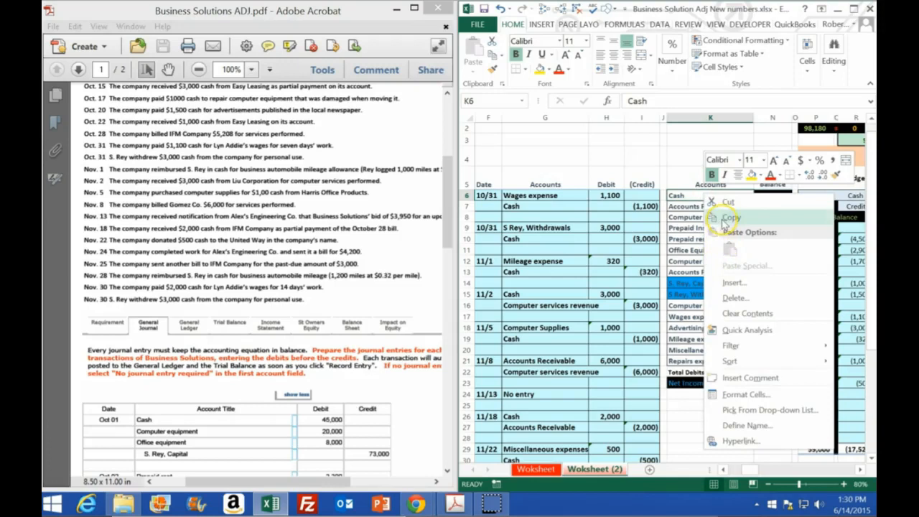
left_click(730, 218)
scroll(539, 390, "down", 4)
left_click(531, 394)
right_click(525, 394)
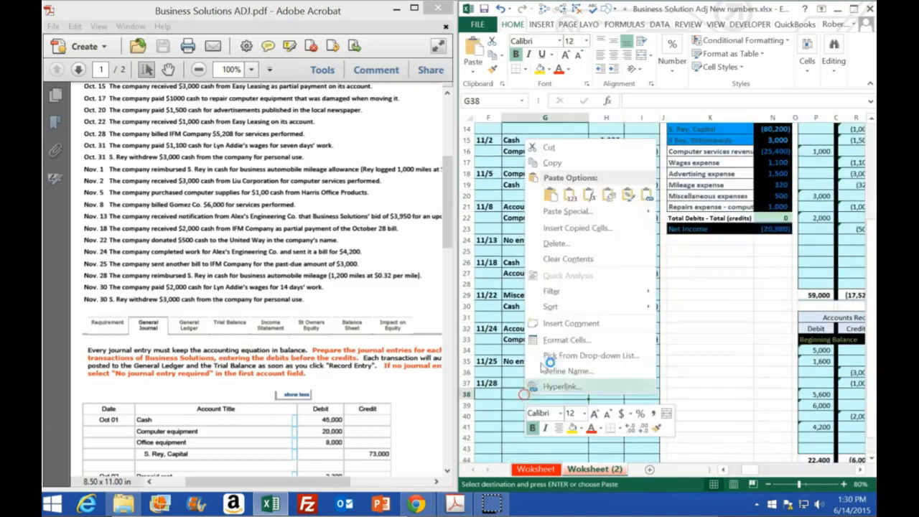
left_click(571, 196)
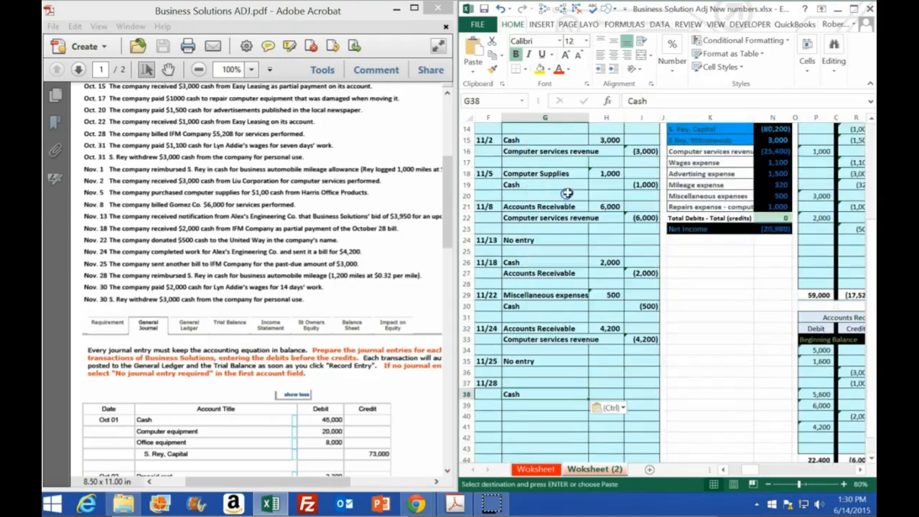
Enter the 11/28 Cash credit in I38 as the calculation -1200*.32.
left_click(643, 392)
type("-")
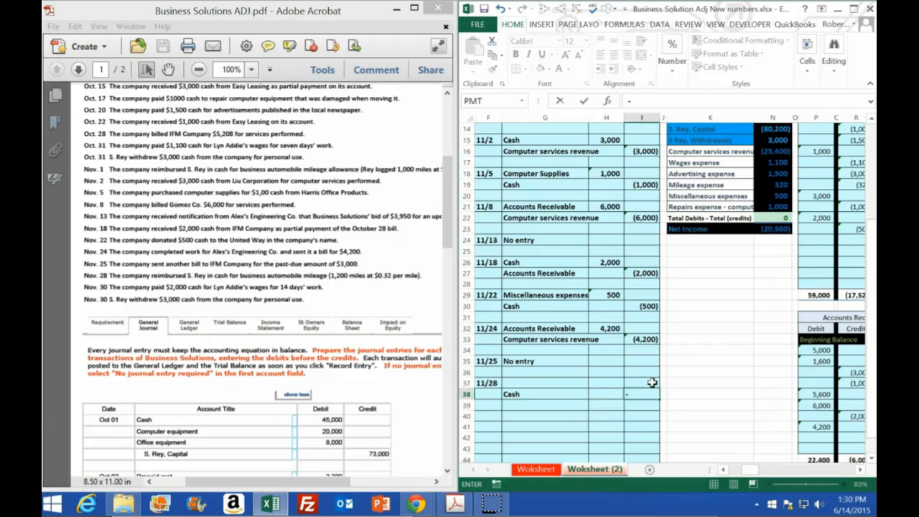
type("12")
type("00*.32")
key("Return")
Set the 11/28 debit in H37 to the negative of the credit in I38.
key("Up")
key("Left")
key("Up")
type("=-I38")
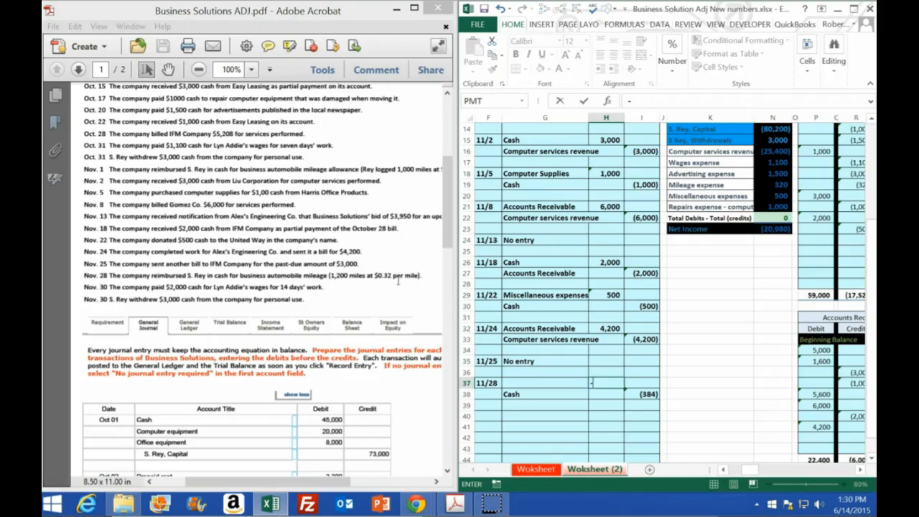
key("Return")
Look over the trial balance account names and the expense balances from Wages expense to Repairs expense.
scroll(654, 330, "up", 3)
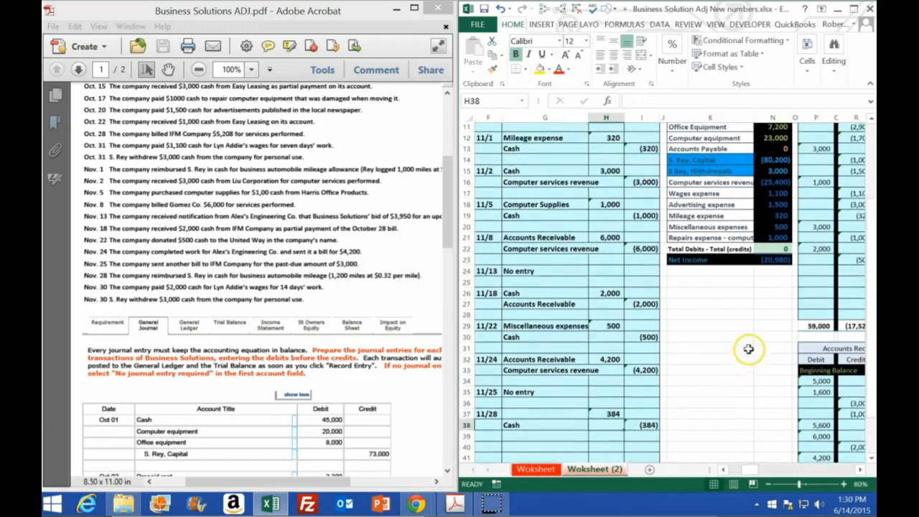
left_click_drag(700, 152, 712, 331)
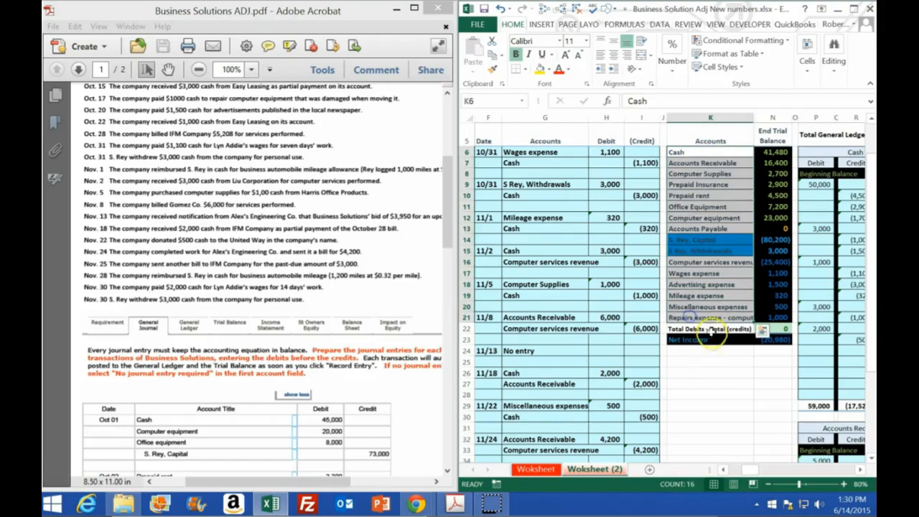
left_click(698, 297)
left_click_drag(775, 273, 776, 312)
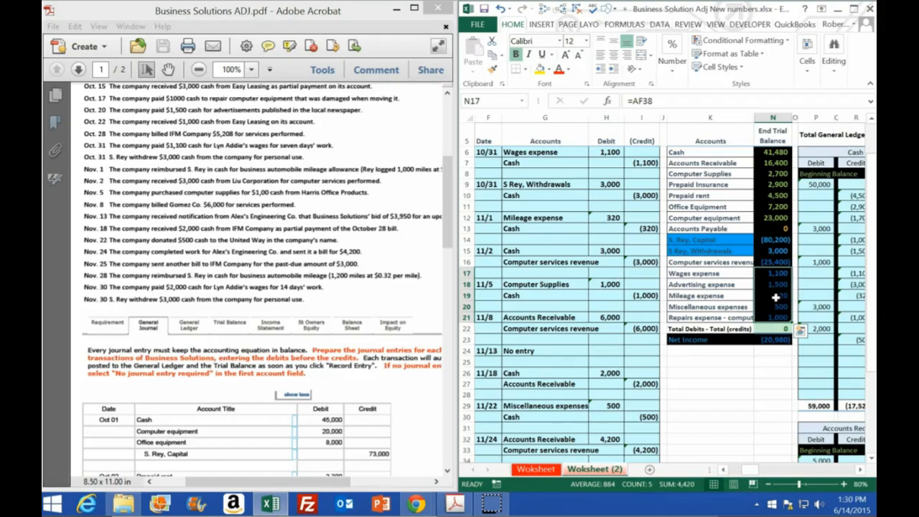
Copy Mileage expense from the trial balance account list into G37 as values for the 11/28 debit account.
left_click(701, 295)
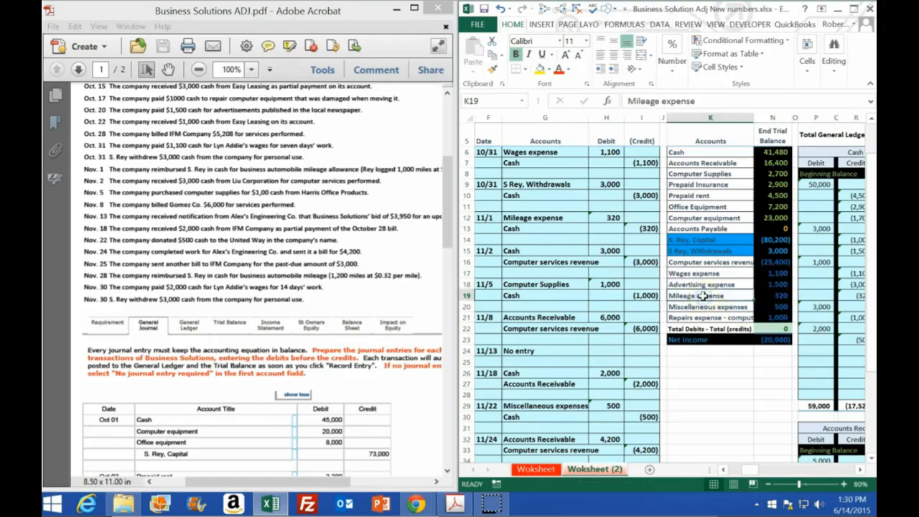
right_click(701, 295)
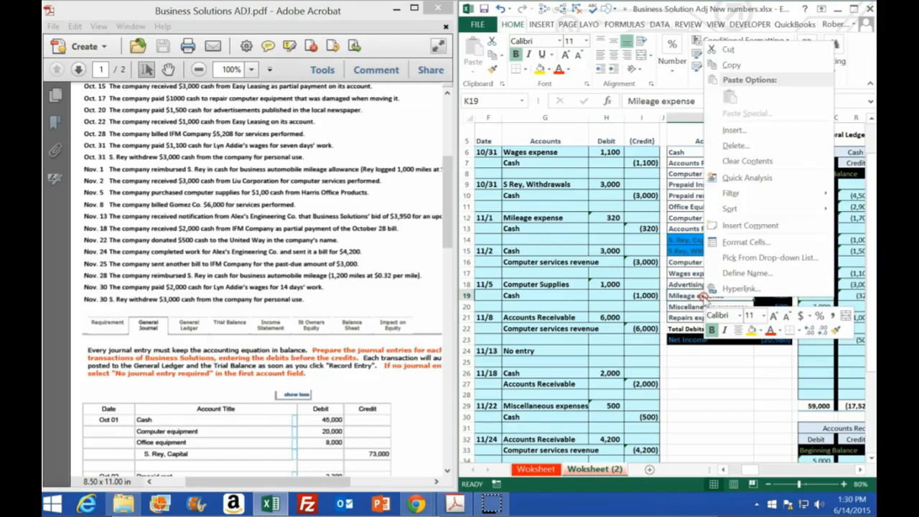
left_click(732, 65)
scroll(607, 287, "down", 3)
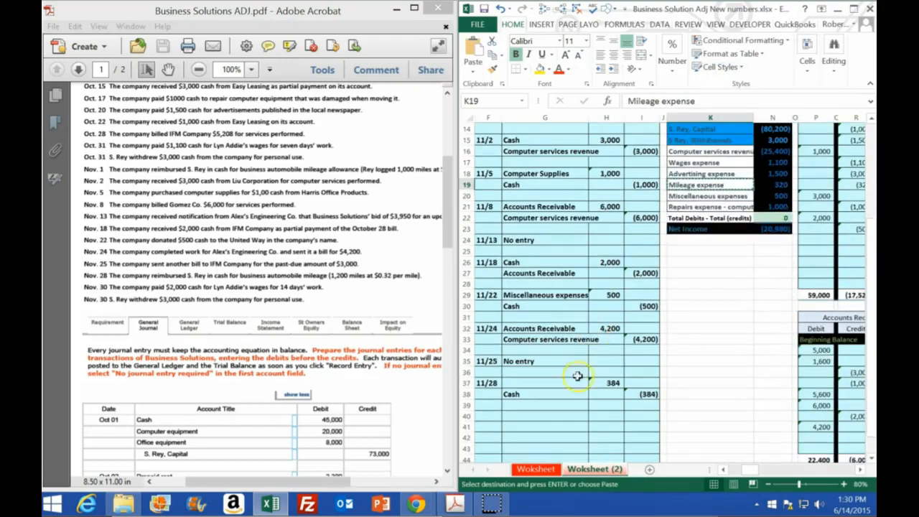
left_click(526, 384)
right_click(526, 383)
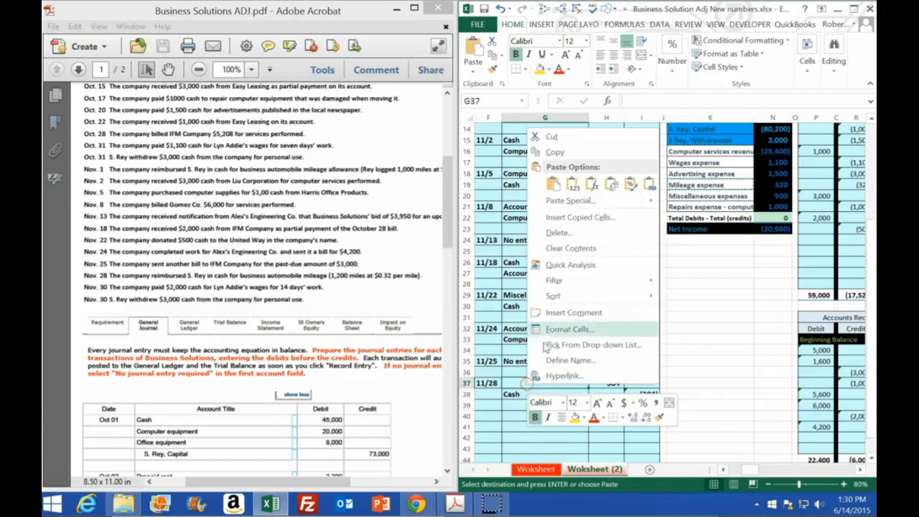
left_click(575, 190)
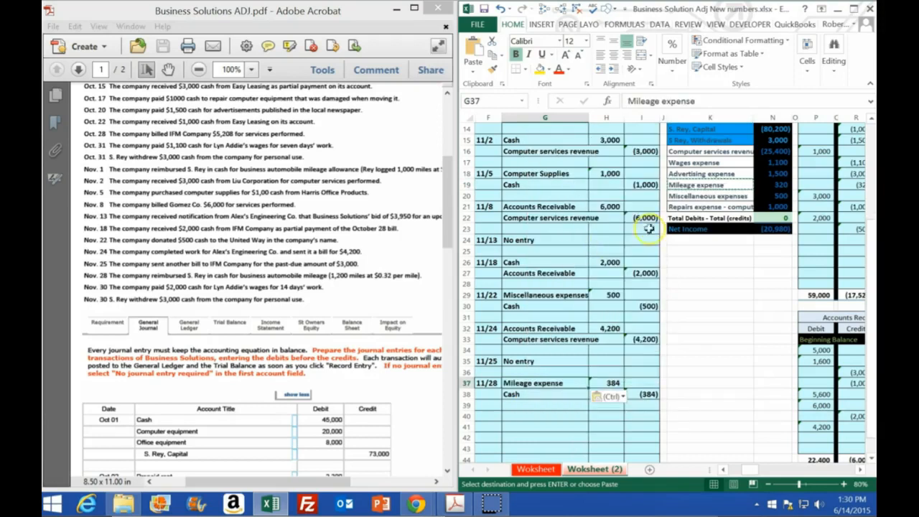
Maximize the workbook and post the 11/28 debit to the Mileage expense ledger by linking AH17 to H37.
left_click(855, 9)
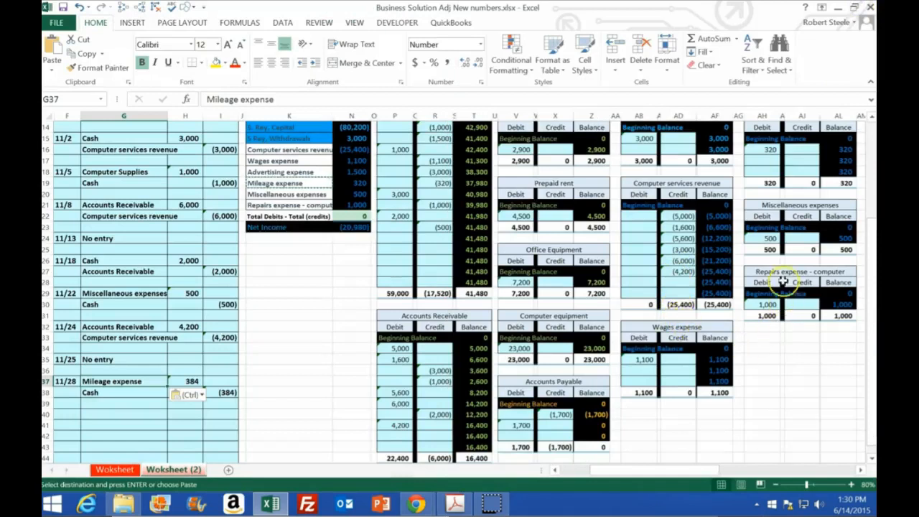
scroll(783, 282, "up", 1)
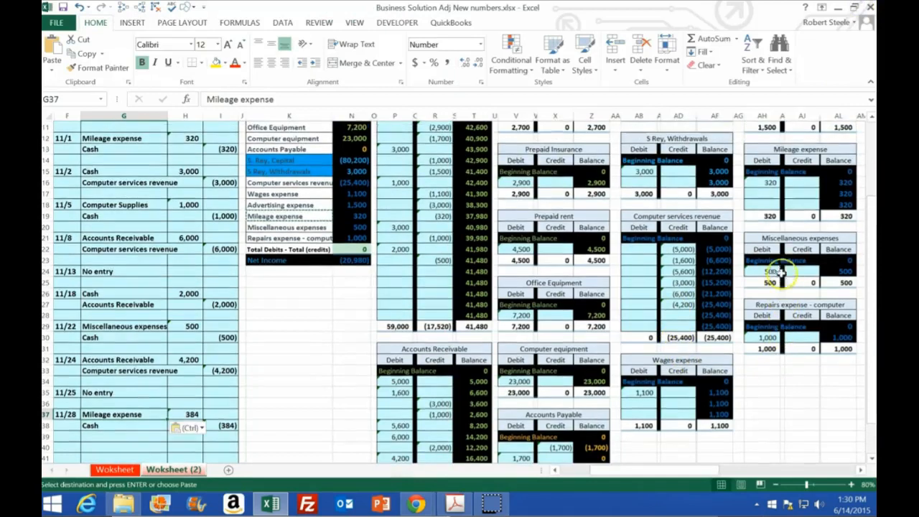
left_click(763, 191)
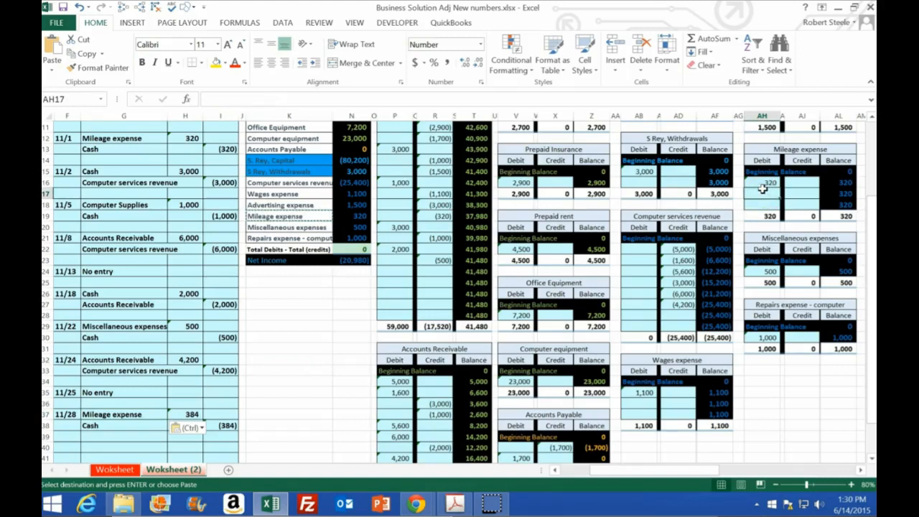
type("=")
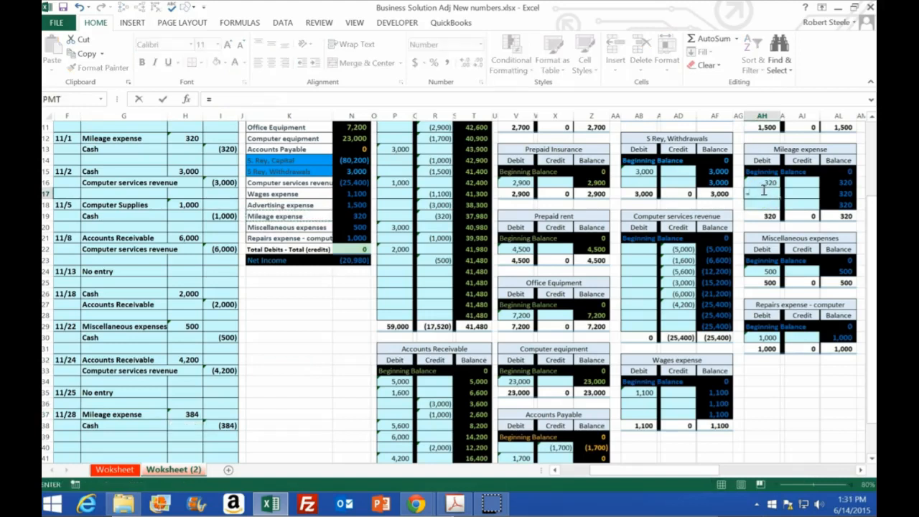
left_click(184, 414)
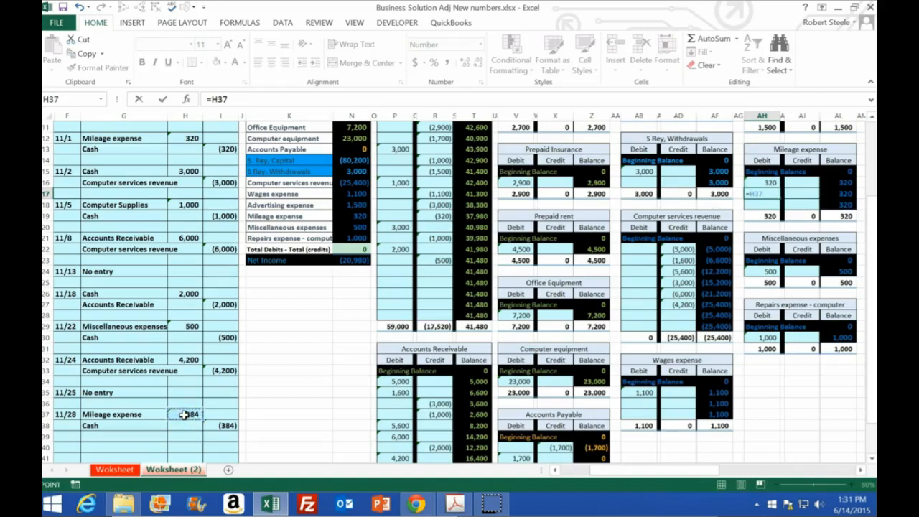
key("Return")
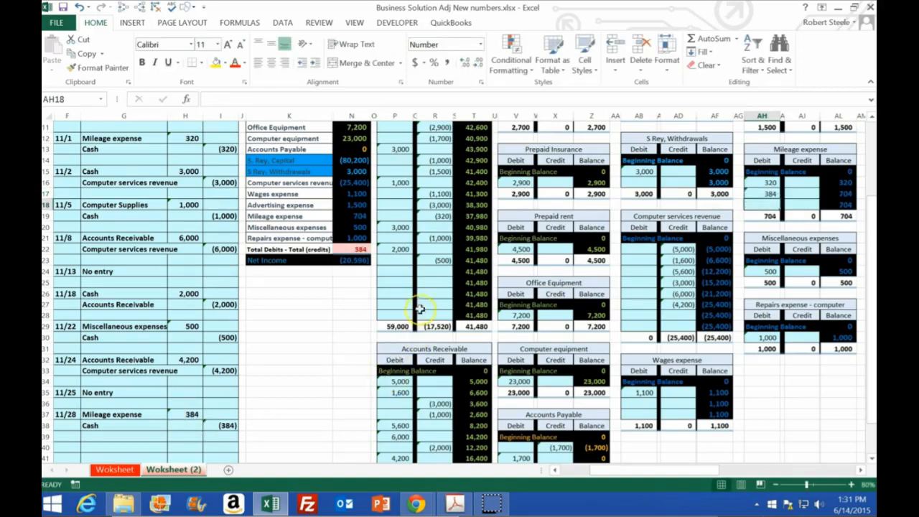
Post the 11/28 credit to the Cash ledger by linking R24 to I38, and restore the workbook beside the PDF.
left_click(430, 271)
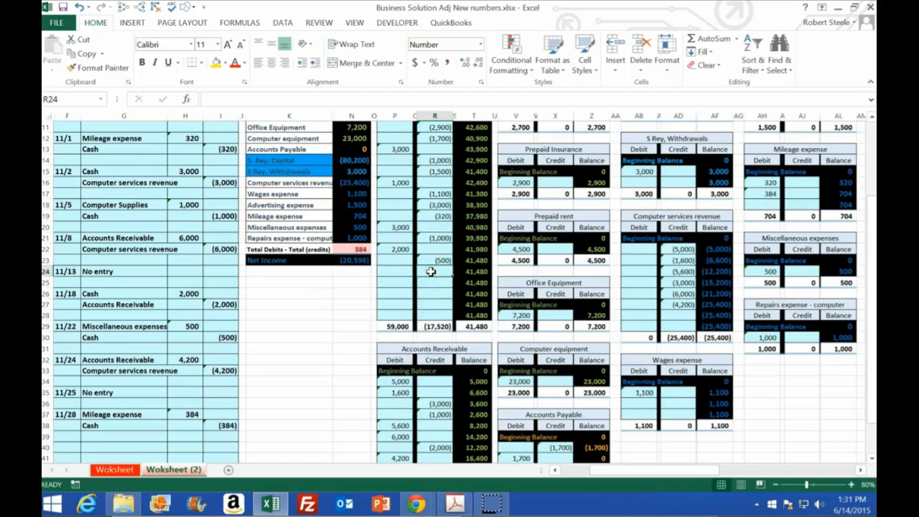
type("=")
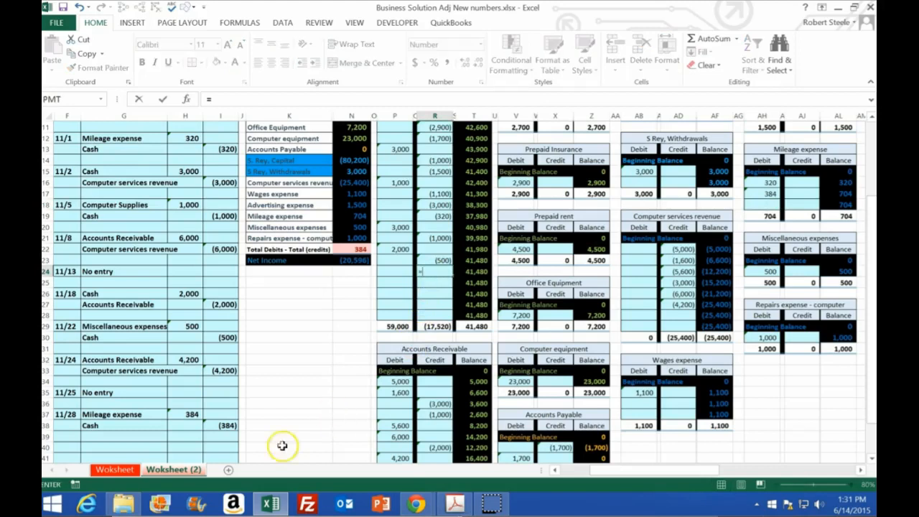
left_click(225, 427)
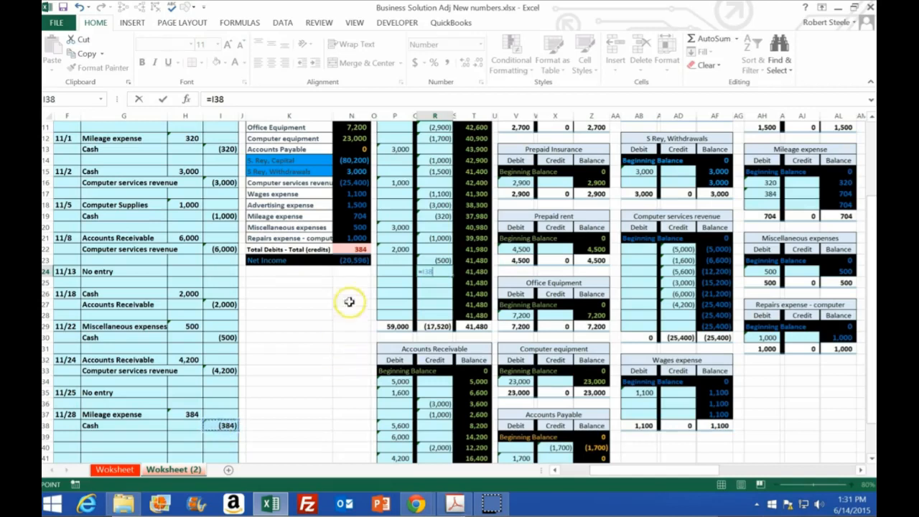
key("Return")
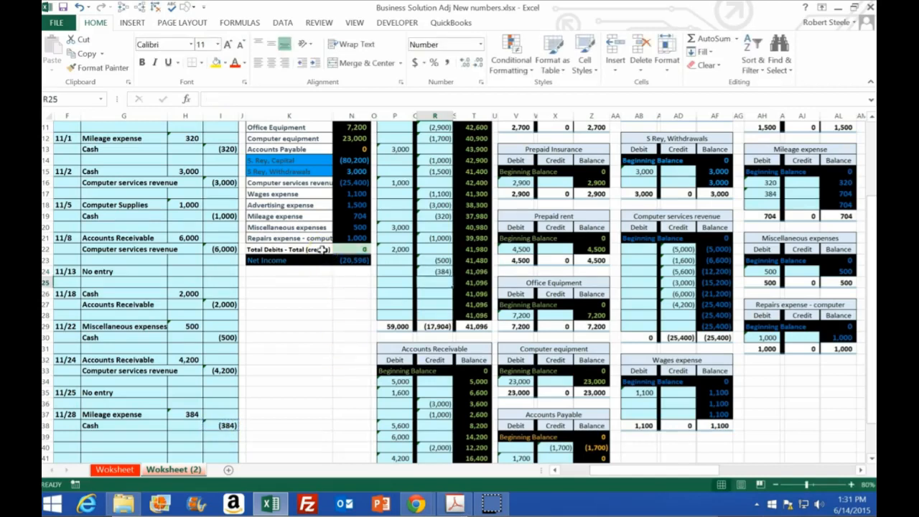
double_click(363, 7)
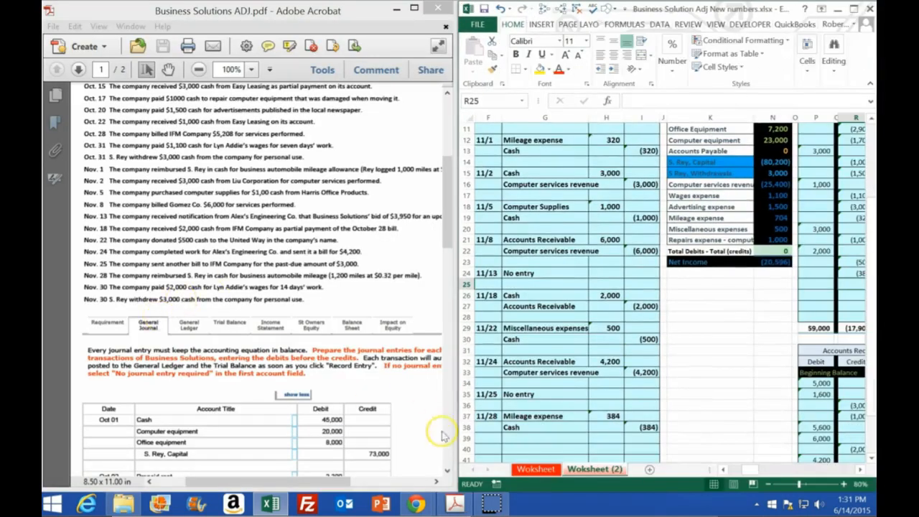
Enter 11/30 in F40 as the date of the next journal entry.
left_click(491, 446)
type("11/30")
key("Return")
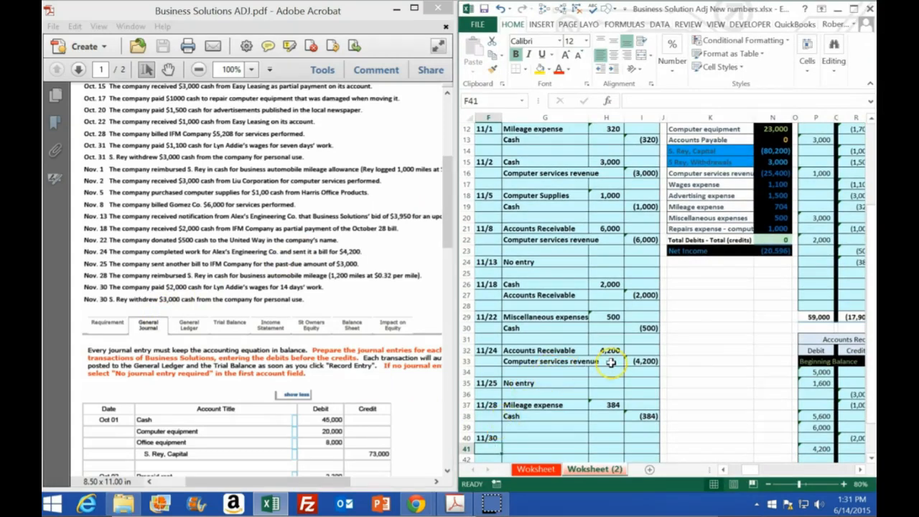
Copy Cash from the trial balance account list into G41 as values for the 11/30 credit account.
scroll(647, 370, "up", 3)
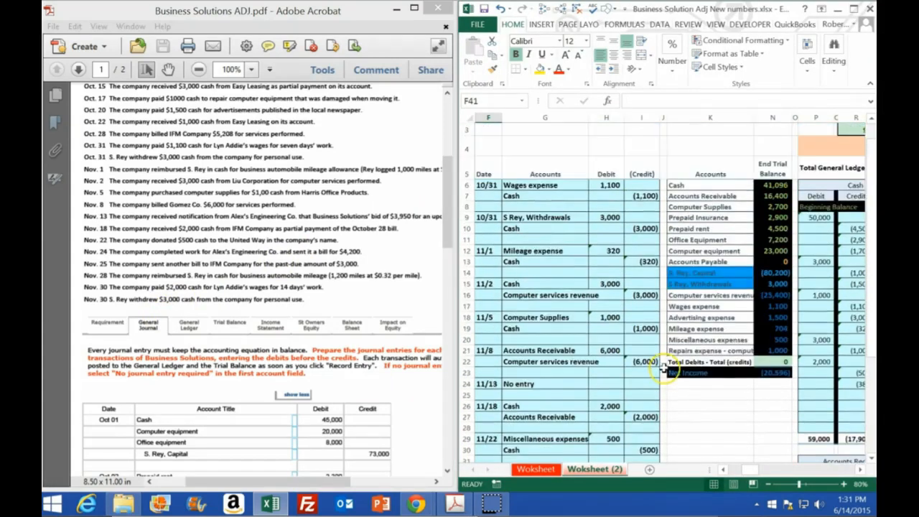
left_click(770, 185)
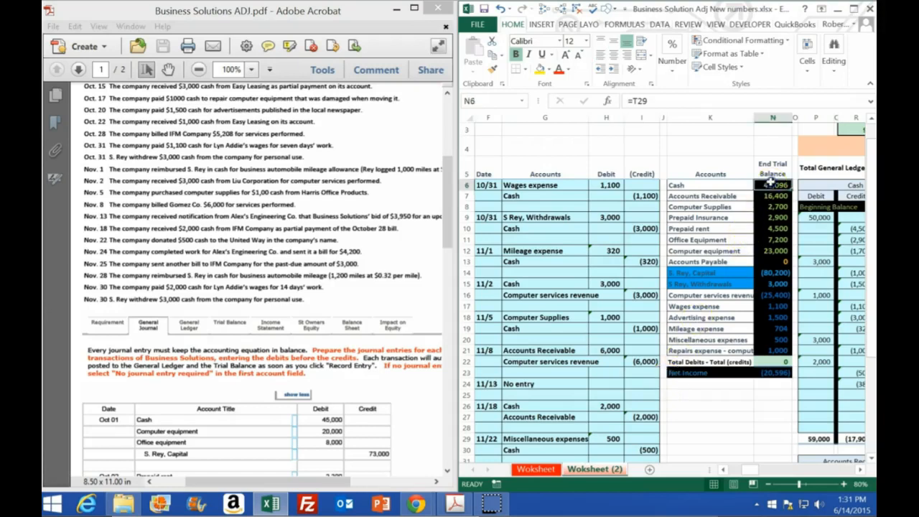
left_click(699, 183)
right_click(699, 185)
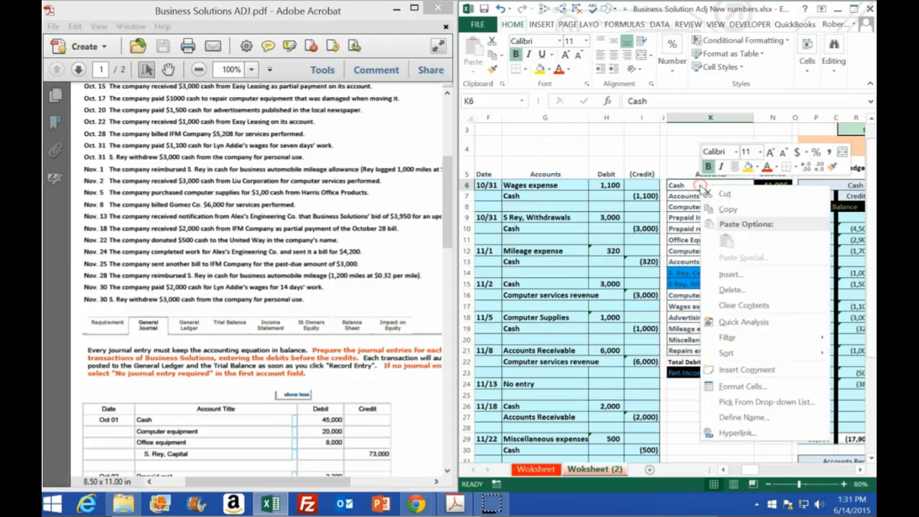
left_click(711, 202)
scroll(600, 376, "down", 3)
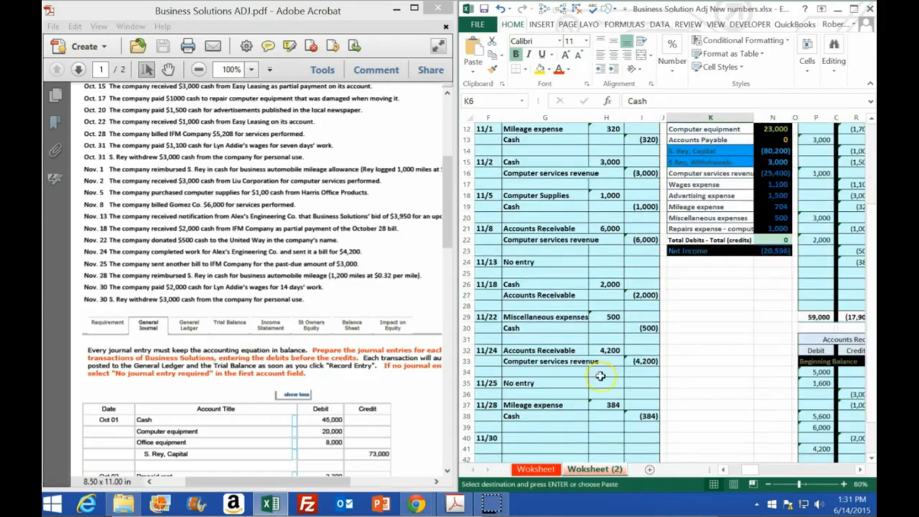
right_click(519, 449)
left_click(567, 241)
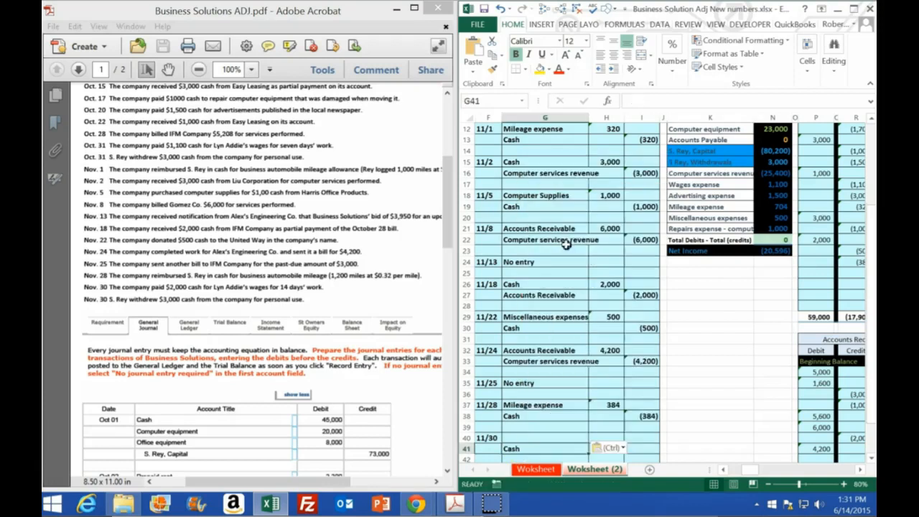
Enter the 11/30 amounts for the wages payment: a credit of -2000 in I41 and a debit of 2,000 in H40.
left_click(642, 449)
type("-200")
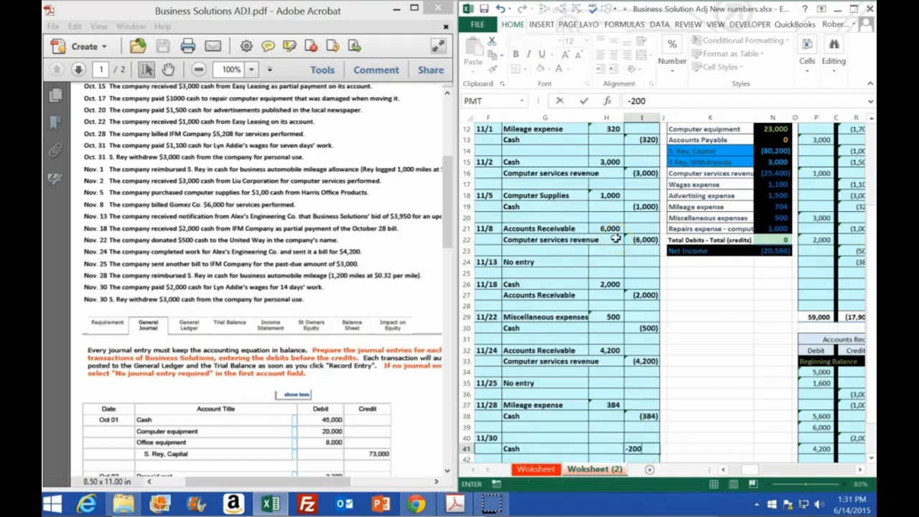
key("Left")
key("Up")
key("Up")
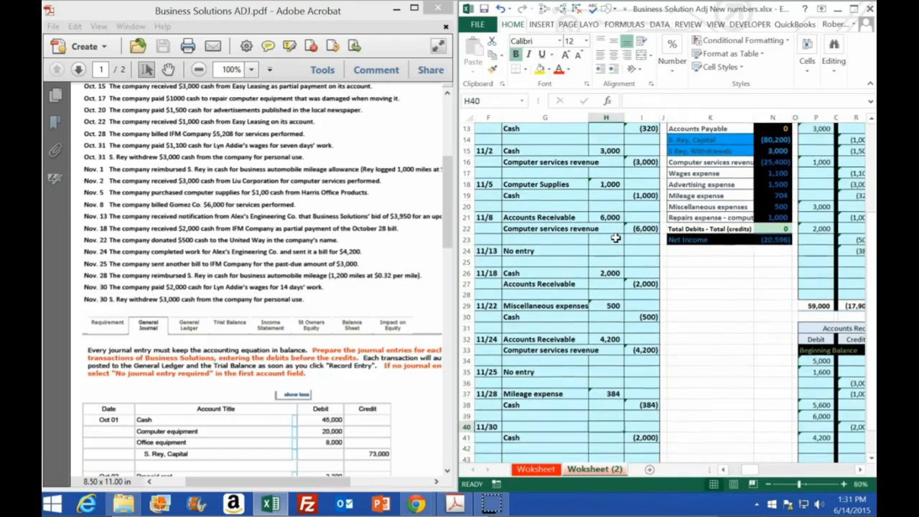
type("2,000")
key("Return")
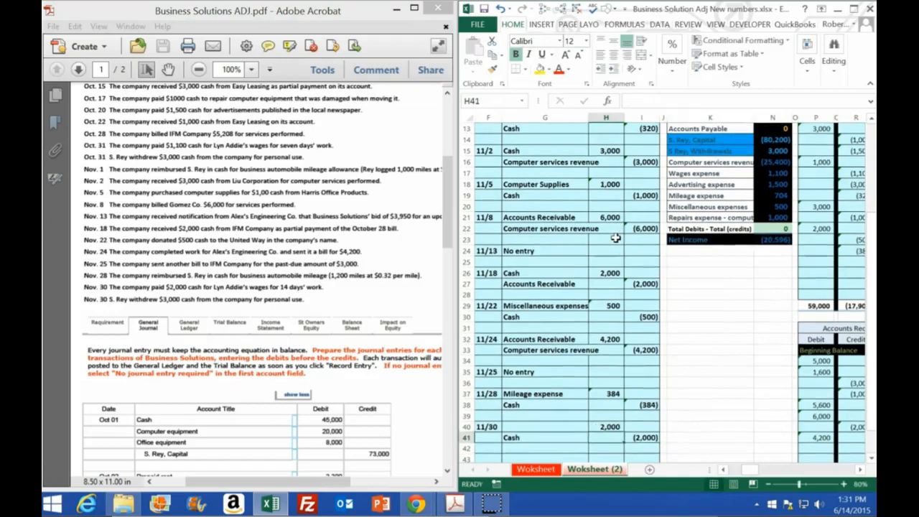
Copy Wages expense from the trial balance account list into G40 as values for the 11/30 debit account.
scroll(725, 313, "down", 2)
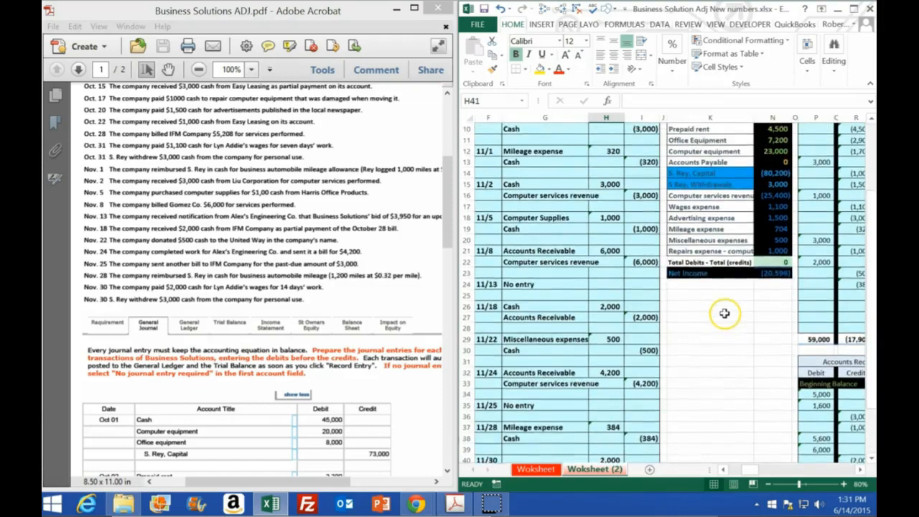
scroll(724, 313, "up", 5)
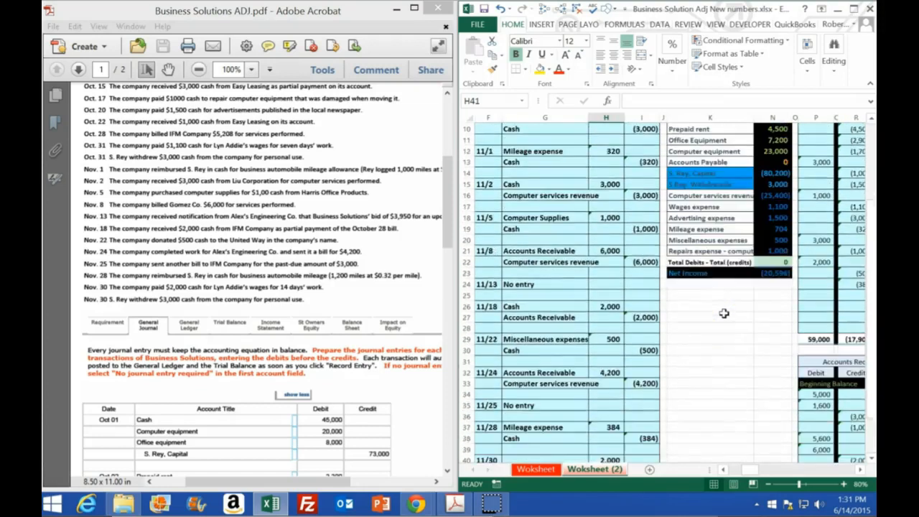
left_click_drag(709, 177, 711, 330)
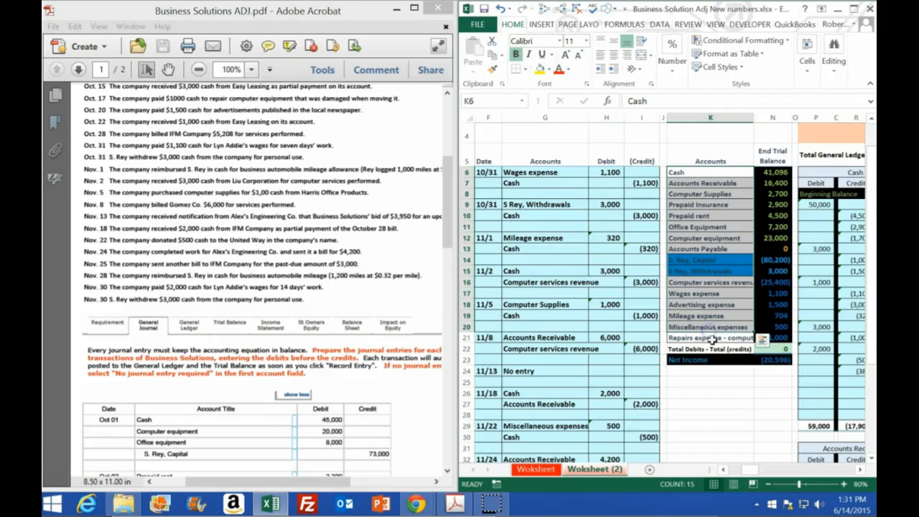
left_click(713, 293)
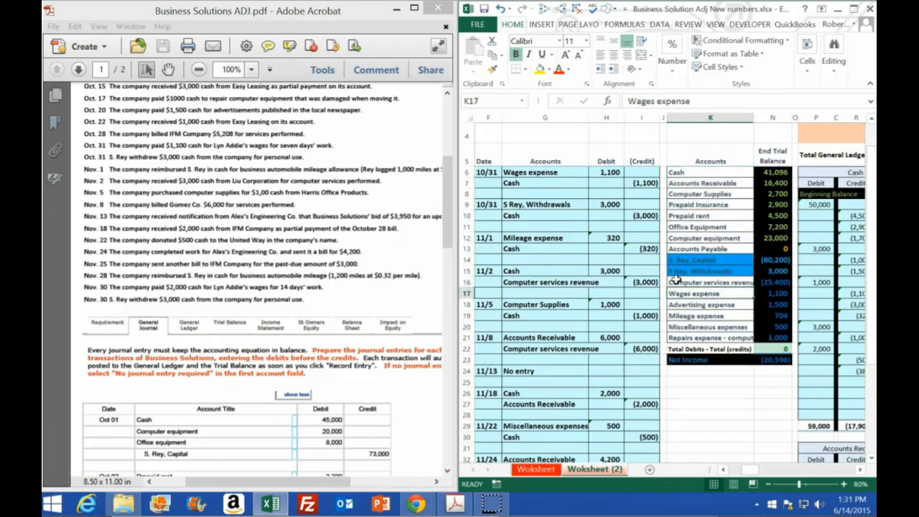
left_click_drag(773, 294, 773, 332)
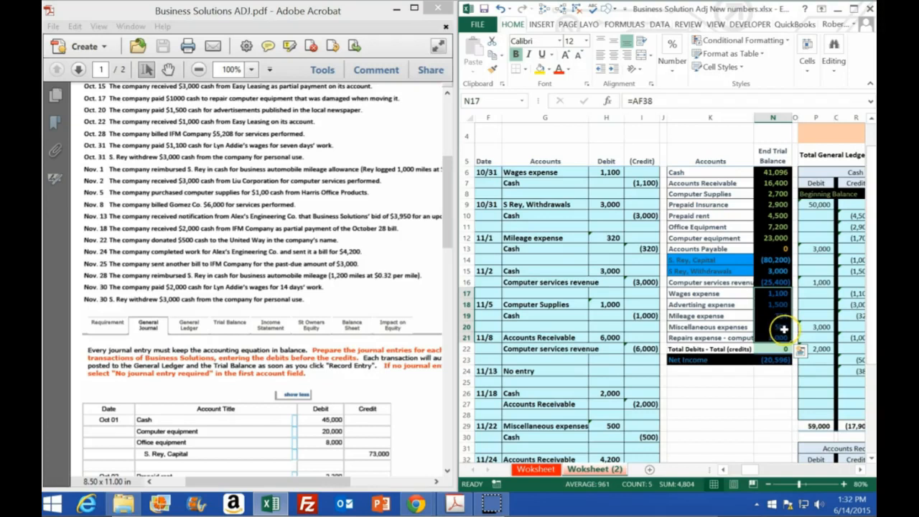
left_click(690, 294)
right_click(688, 295)
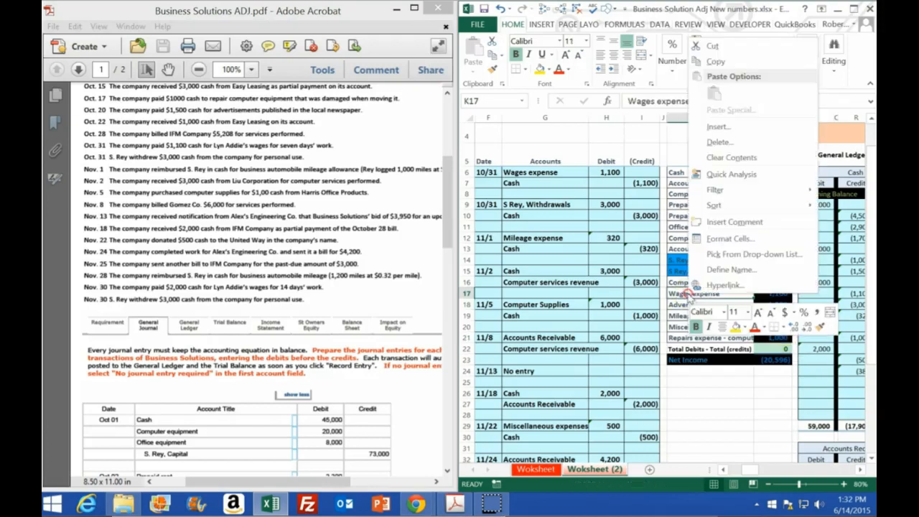
left_click(716, 61)
scroll(544, 280, "down", 4)
left_click(526, 391)
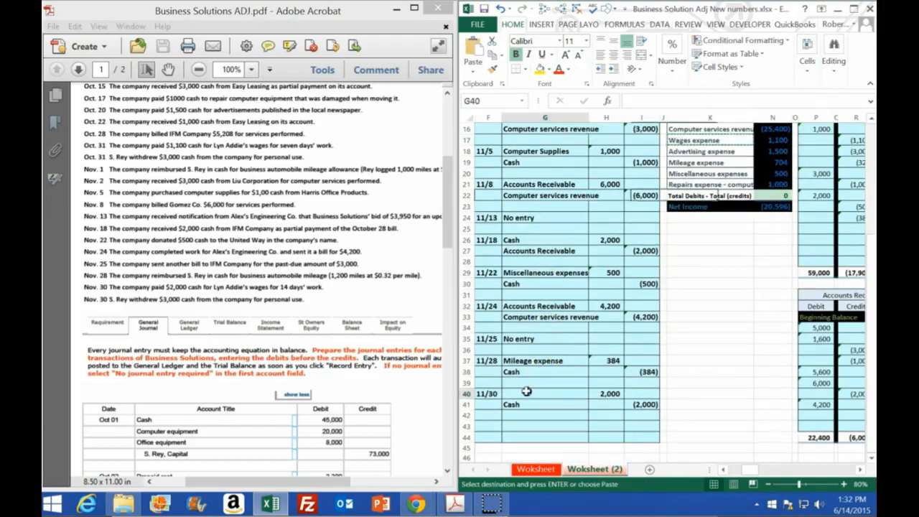
right_click(527, 392)
left_click(573, 191)
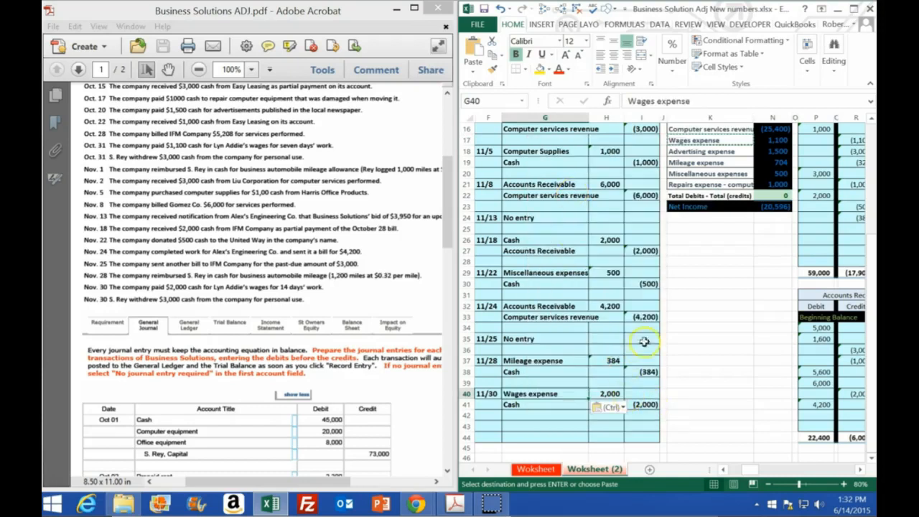
Maximize the workbook and post the 11/30 debit to the Wages expense ledger by linking AB36 to H40.
left_click(853, 8)
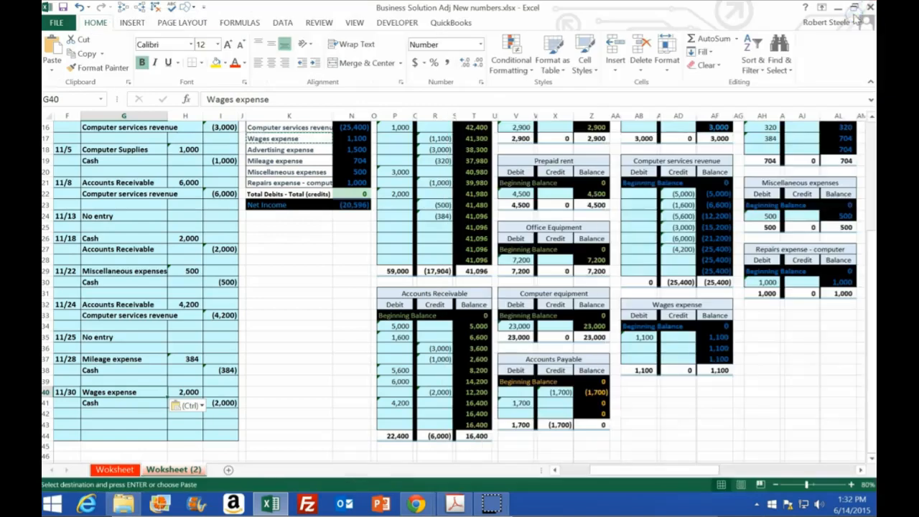
left_click(645, 348)
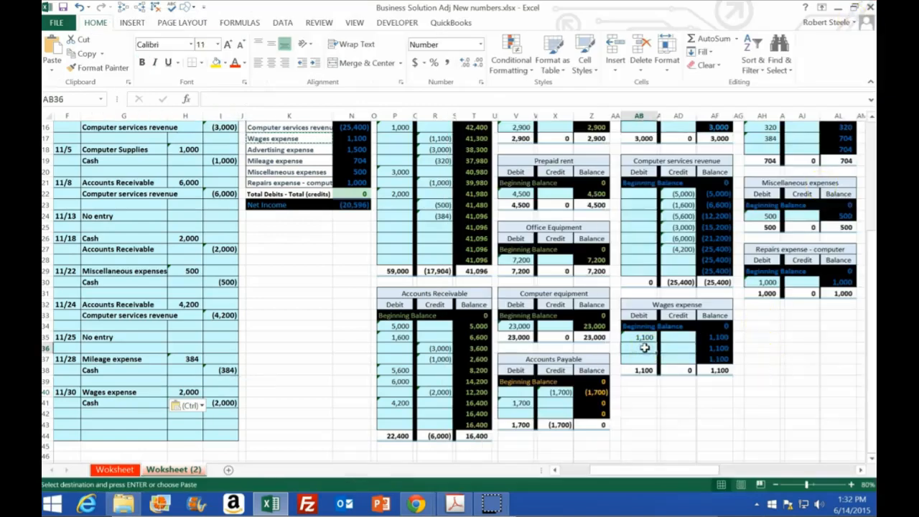
type("=")
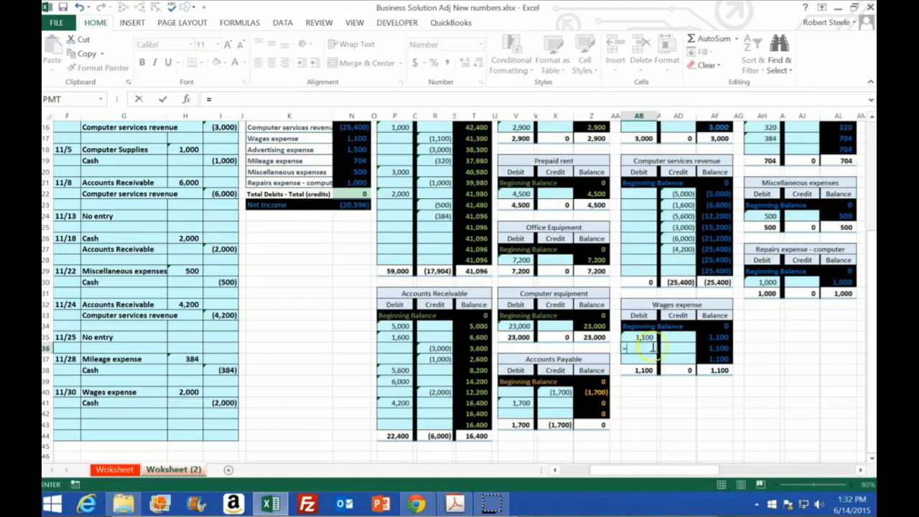
left_click(185, 393)
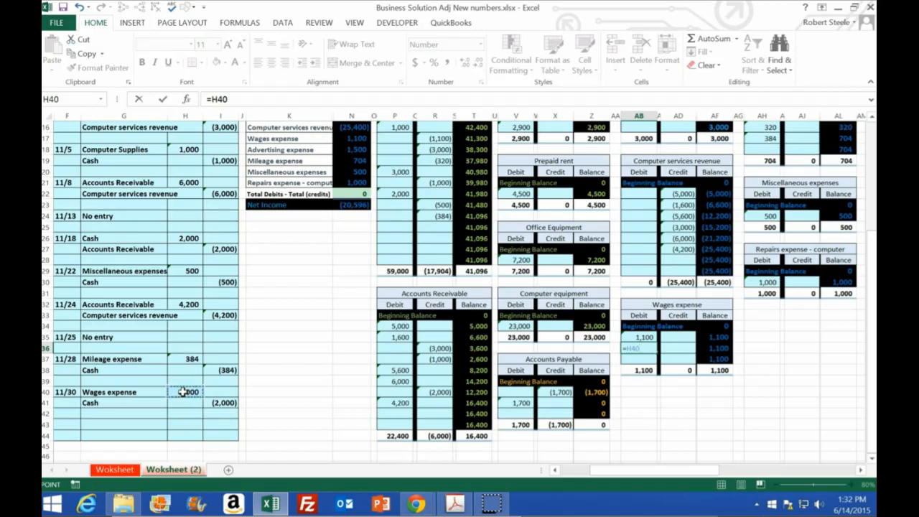
key("Return")
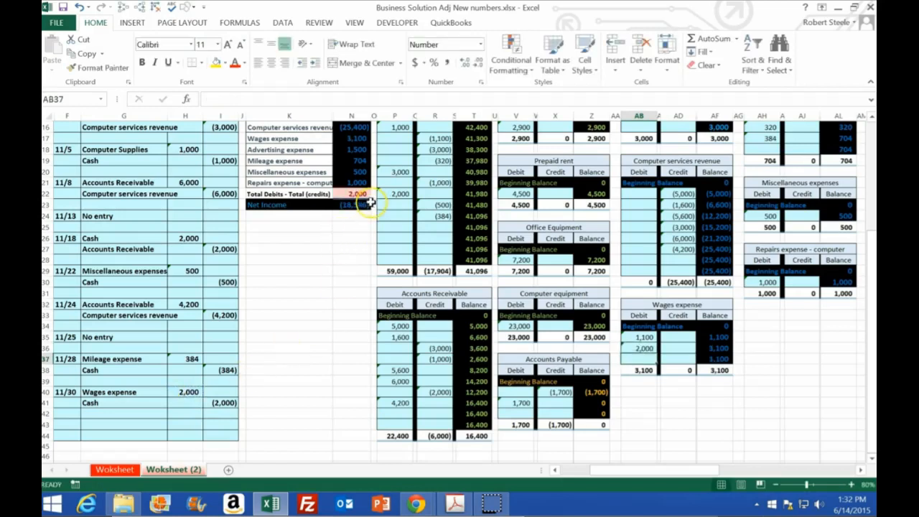
Post the 11/30 wages credit to the Cash ledger by linking R25 to I41, and restore the workbook beside the PDF.
left_click(431, 227)
type("=")
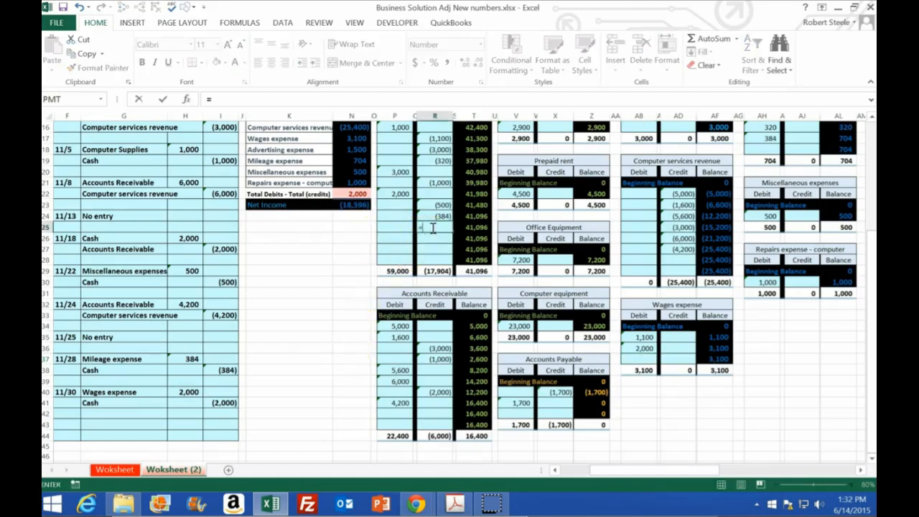
left_click(226, 403)
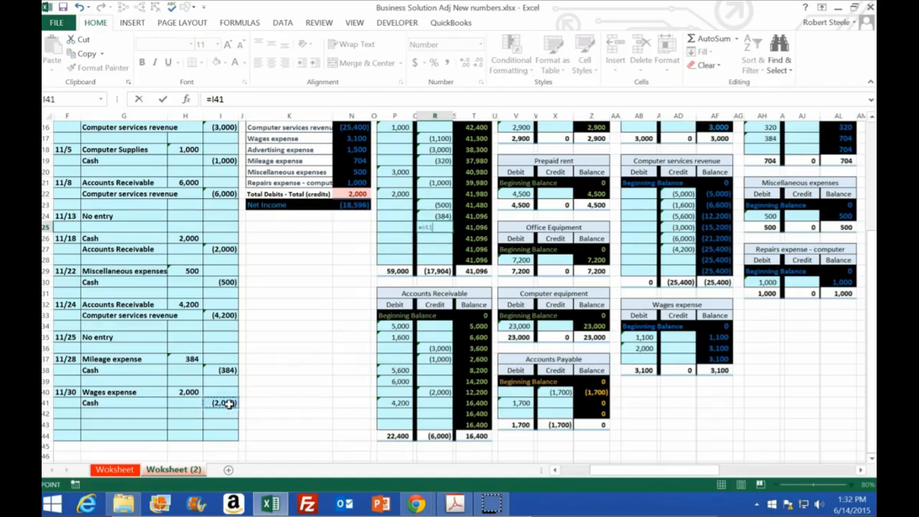
key("Return")
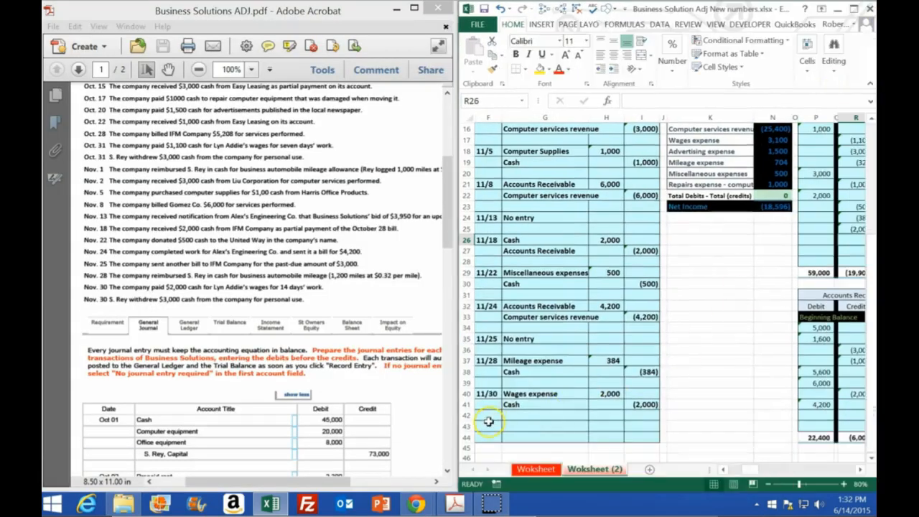
Enter 11/30 in F43 as the date of the owner's withdrawal entry.
left_click(488, 424)
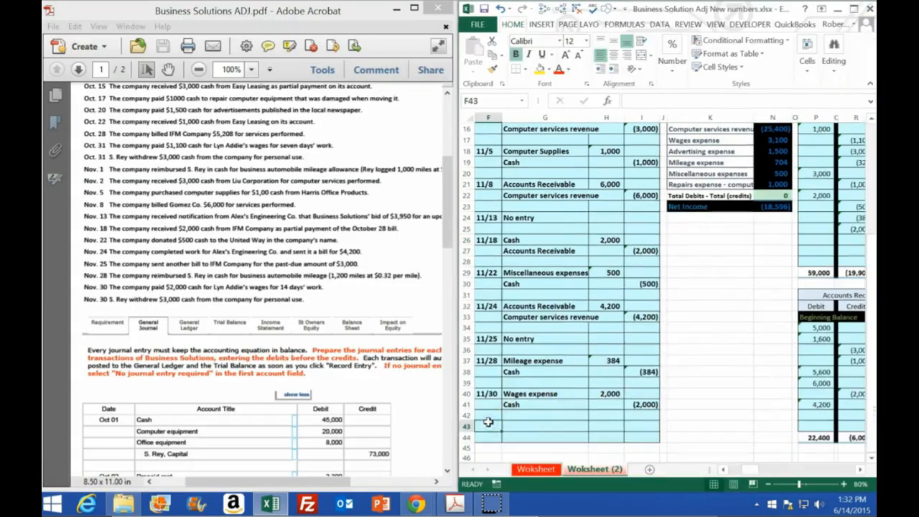
type("11/30")
key("Return")
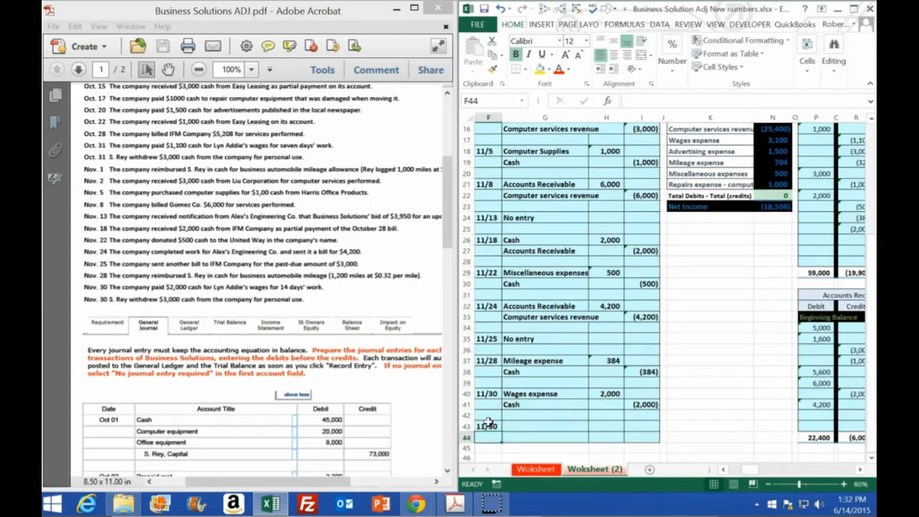
Copy Cash from the trial balance account list into G44 as values for the withdrawal entry's credit account.
scroll(754, 320, "up", 4)
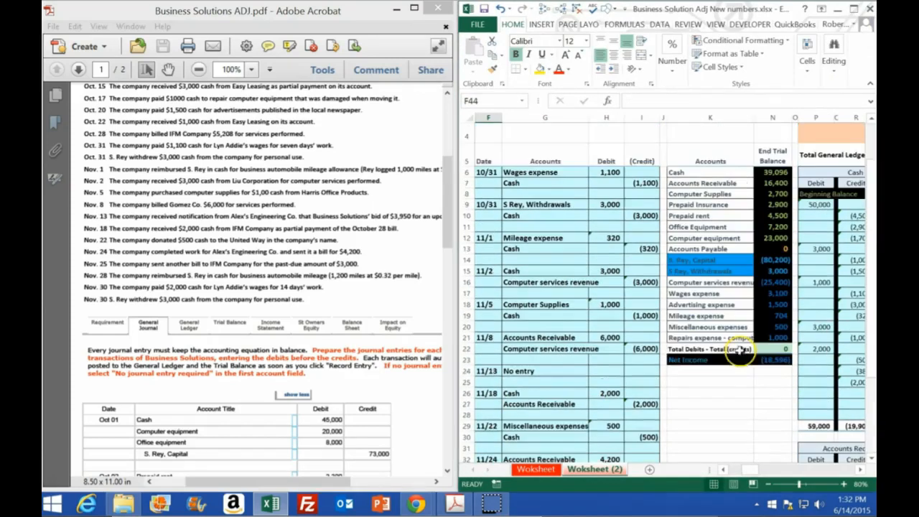
left_click(771, 172)
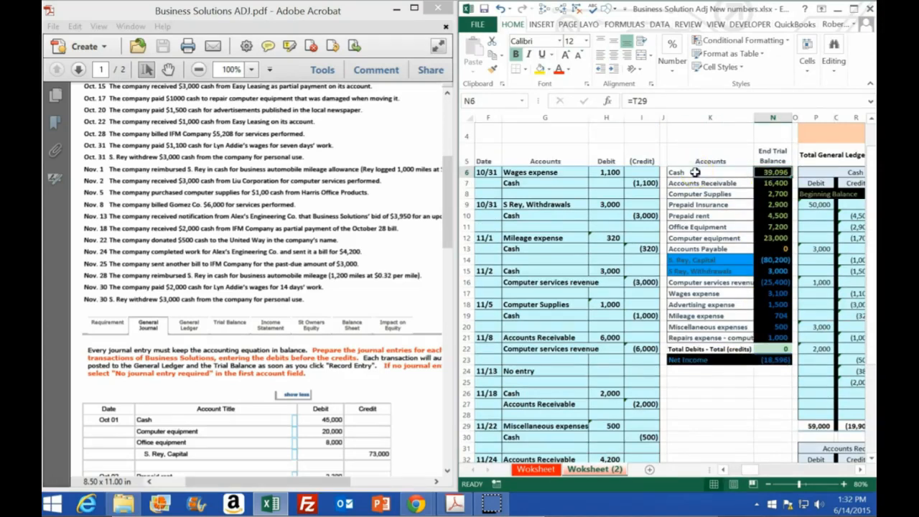
right_click(719, 174)
left_click(710, 193)
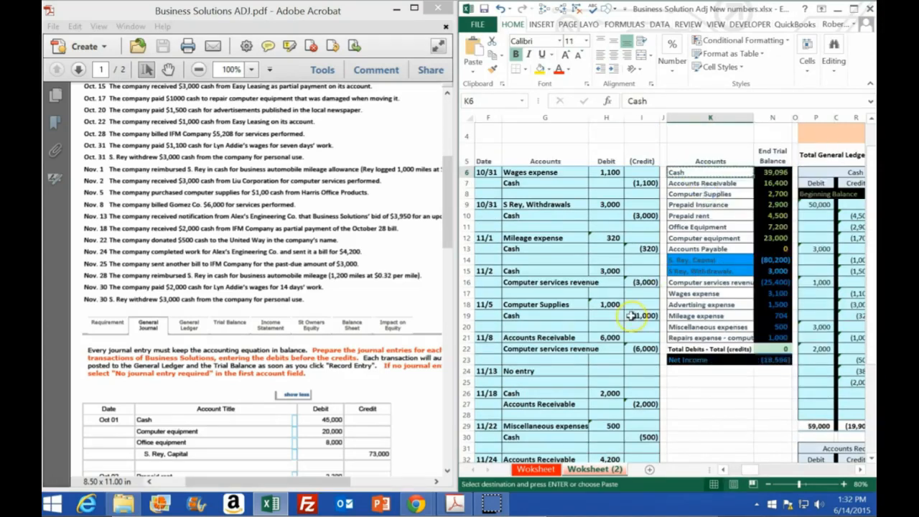
scroll(575, 388, "down", 5)
right_click(520, 405)
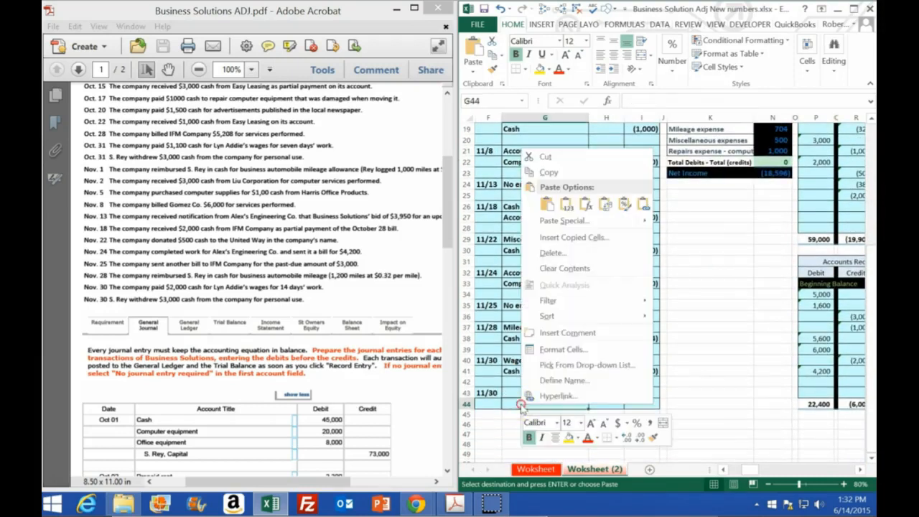
left_click(542, 156)
Enter the 11/30 withdrawal amounts: a credit of -3000 in I44 and a debit of 3,000 in H43.
left_click(646, 404)
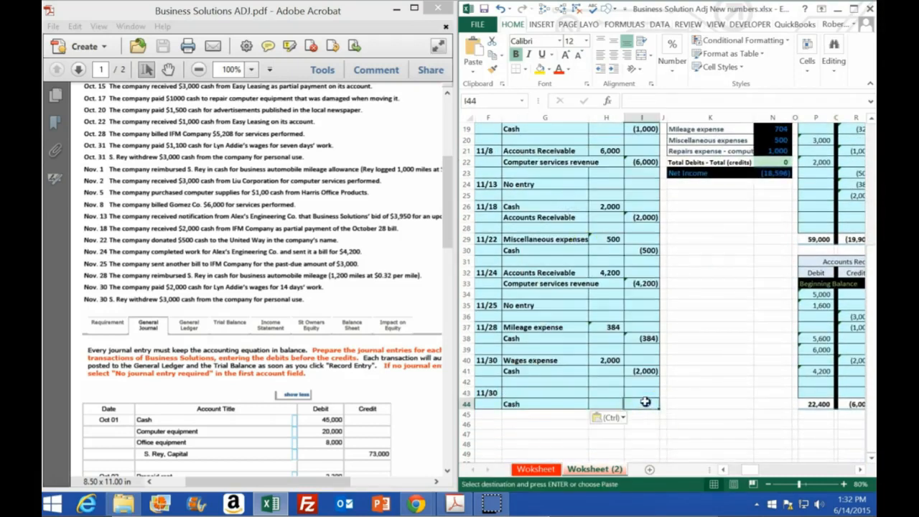
type("-")
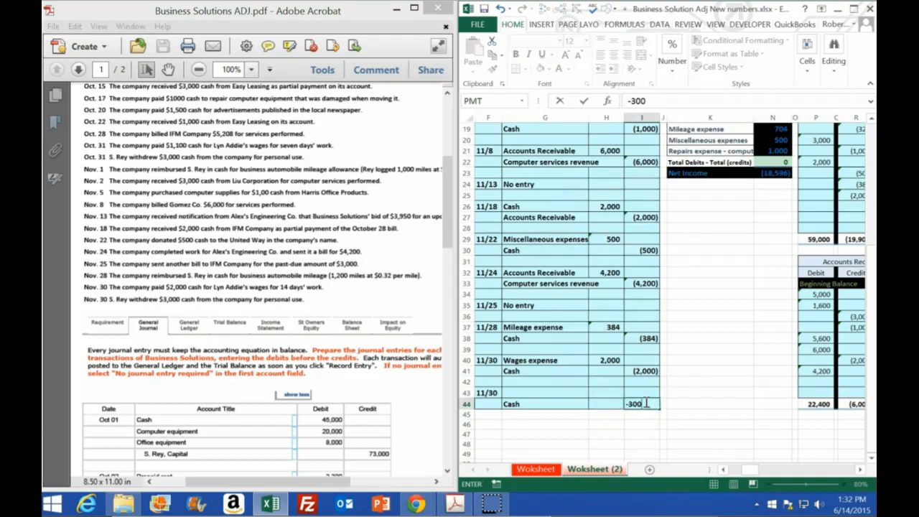
type("300")
key("Left")
key("Up")
type("3000")
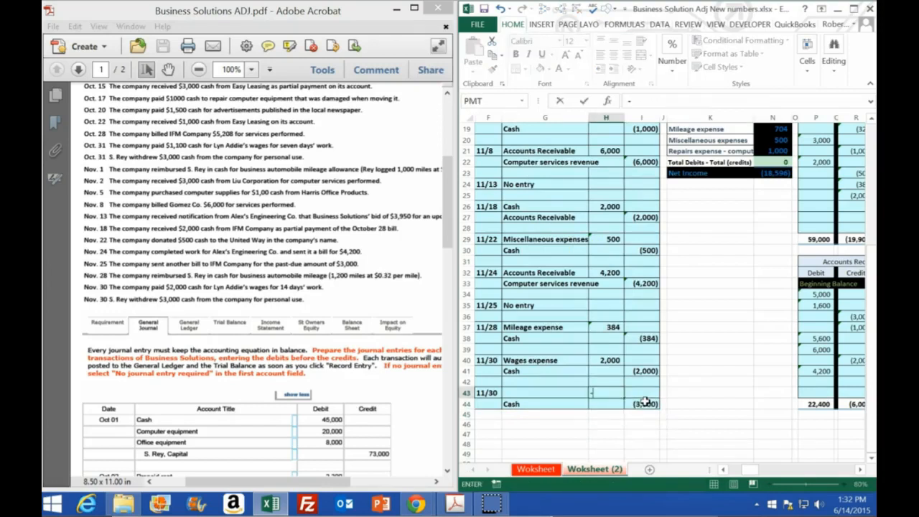
key("Return")
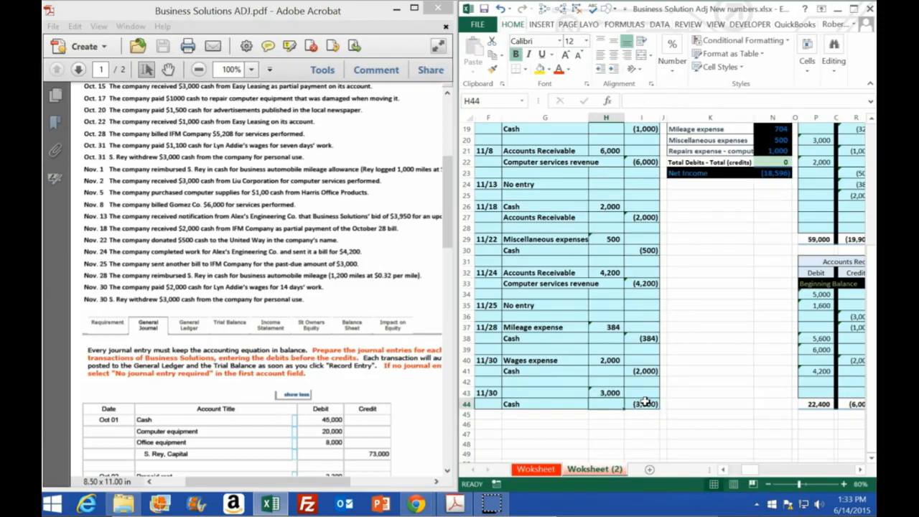
Locate the owner's Capital and Withdrawals accounts in the trial balance and maximize the workbook window.
scroll(736, 384, "up", 4)
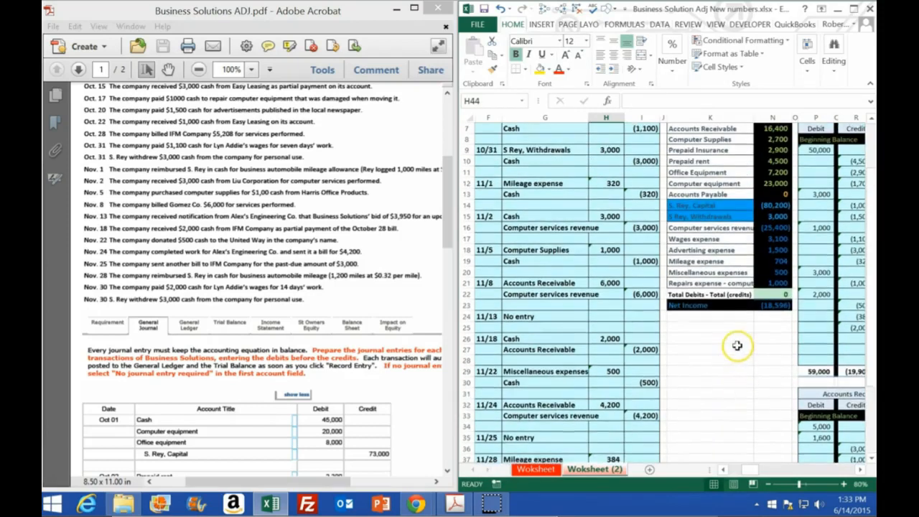
scroll(722, 355, "up", 1)
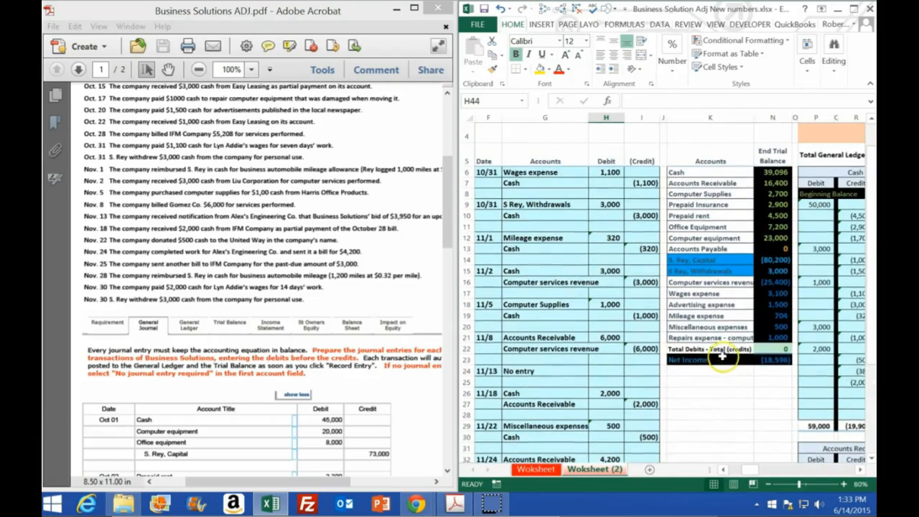
left_click_drag(701, 260, 701, 270)
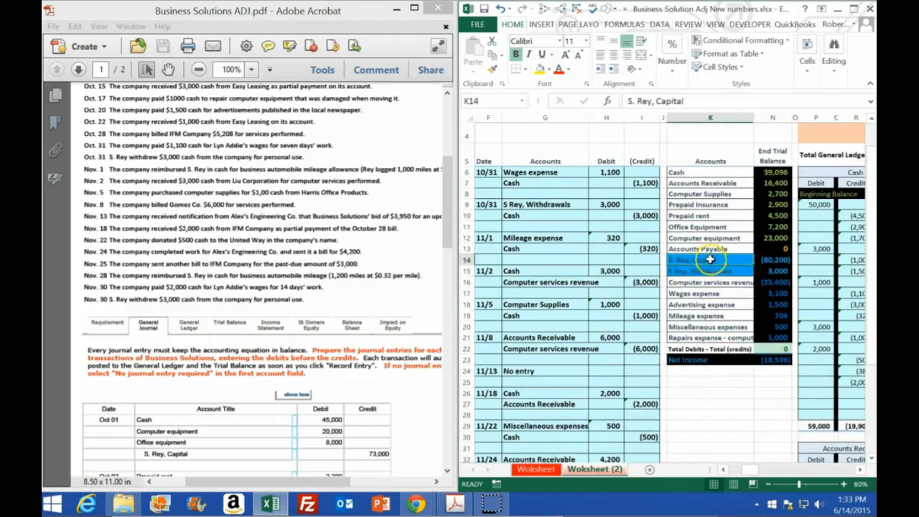
key("Return")
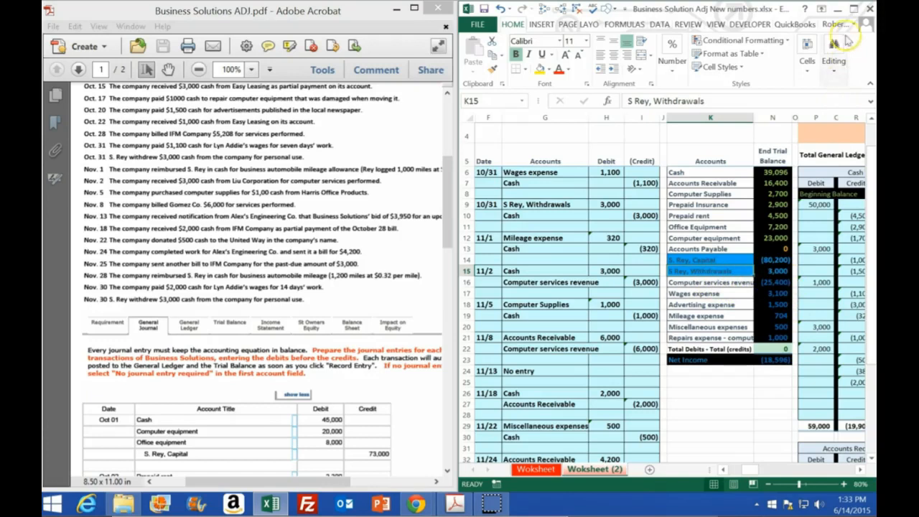
left_click(853, 9)
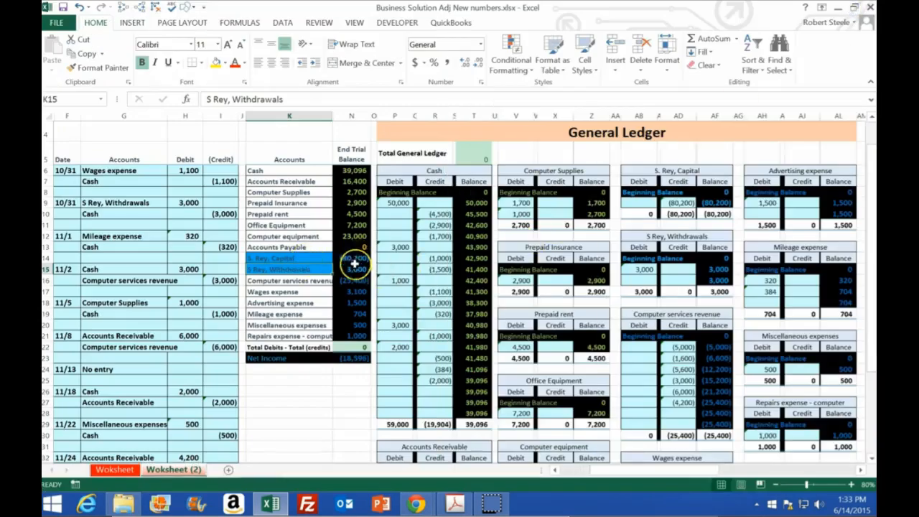
Examine the owner's equity formula in T2 and the trial balance amounts it covers, N14:N21, including the withdrawals balance.
scroll(431, 229, "up", 1)
double_click(470, 151)
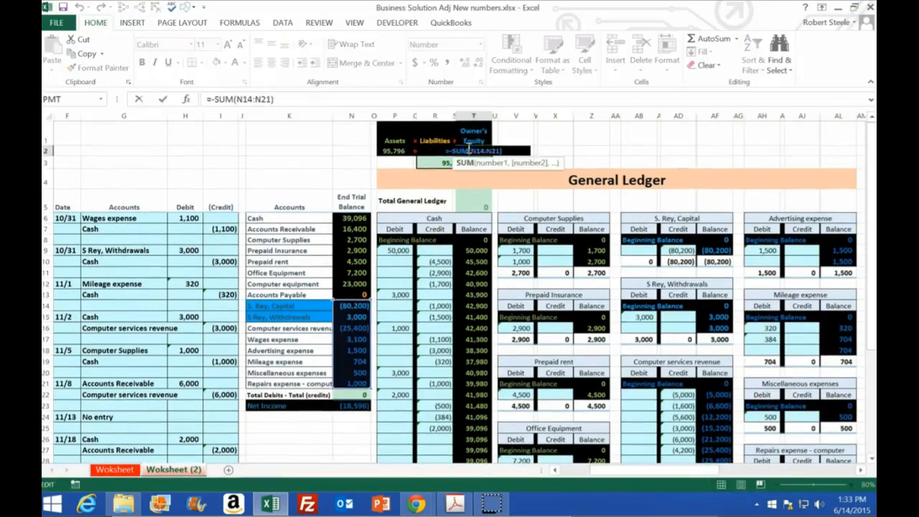
key("Return")
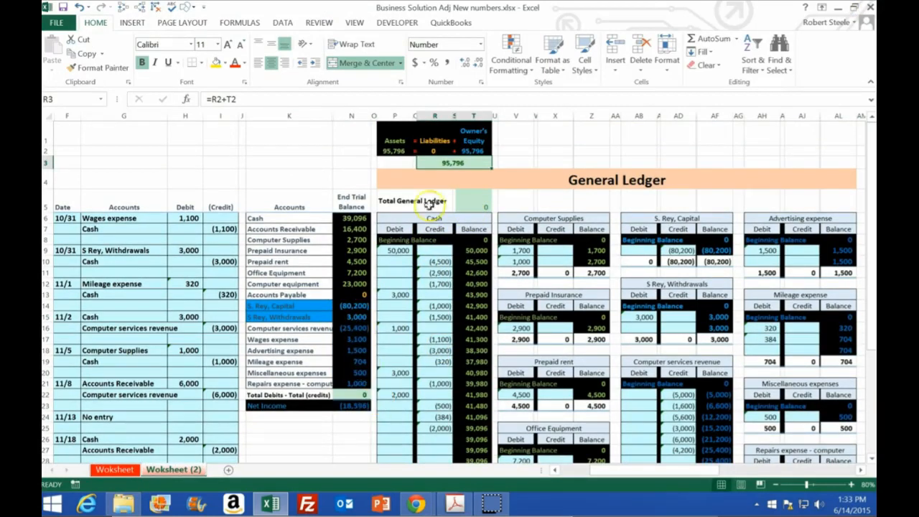
left_click_drag(357, 306, 350, 381)
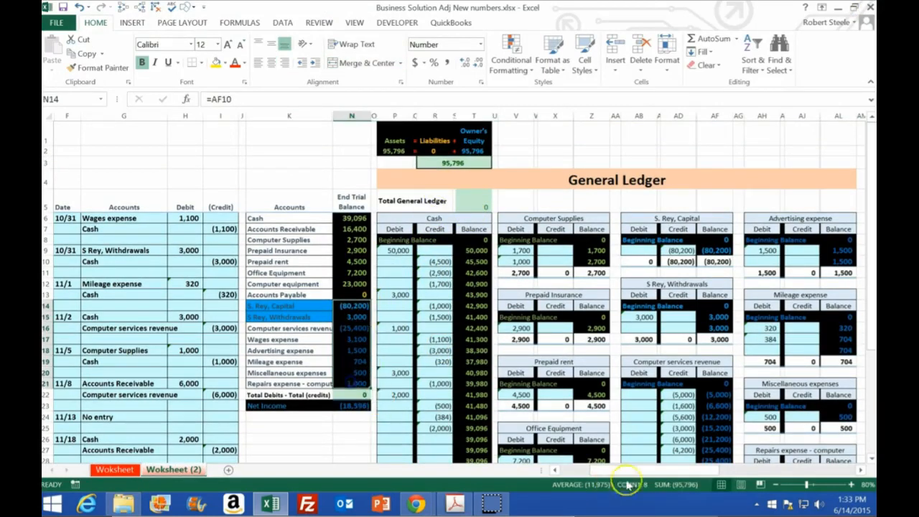
left_click(350, 317)
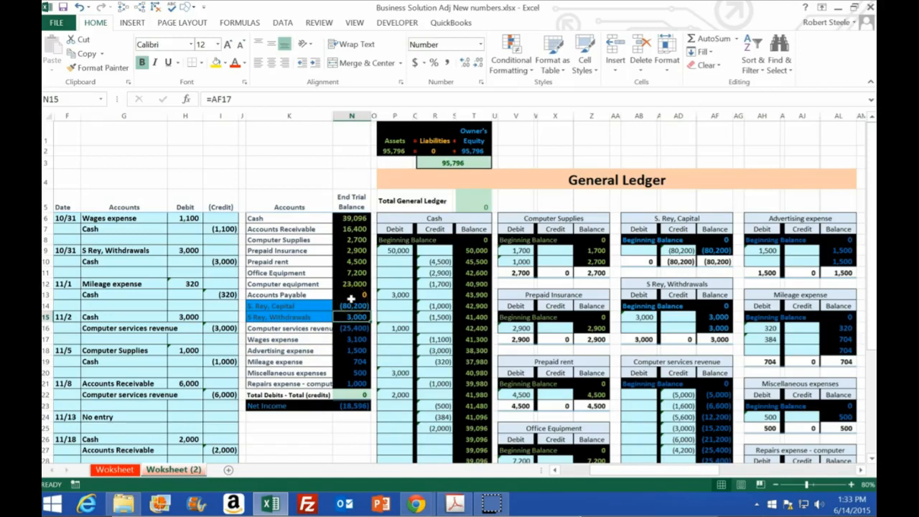
Copy the owner's Withdrawals account name from K15 into G43 as the debit account of the 11/30 withdrawal entry.
left_click(290, 317)
right_click(290, 317)
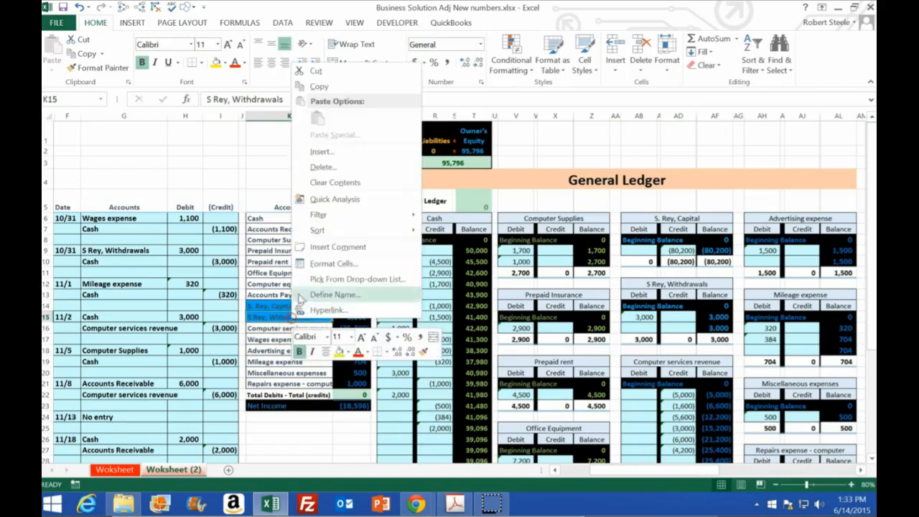
left_click(319, 90)
scroll(162, 344, "down", 4)
scroll(162, 350, "down", 2)
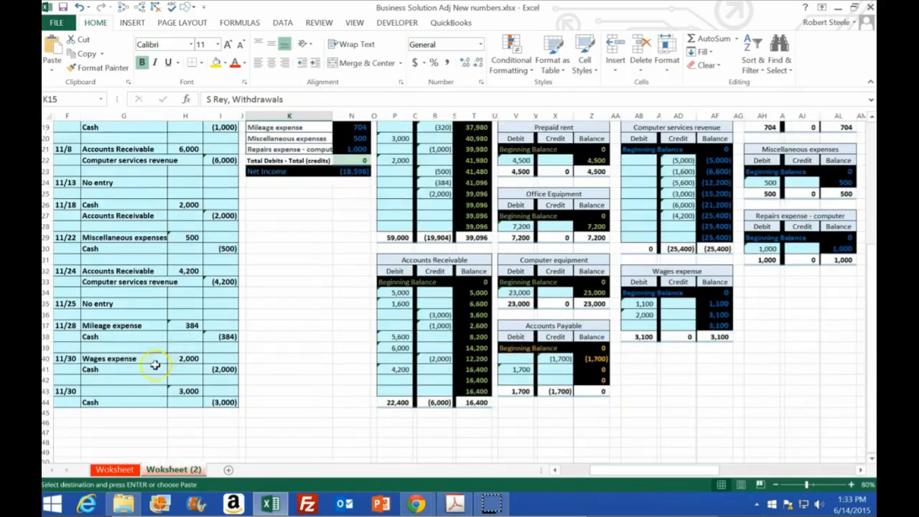
right_click(117, 388)
left_click(156, 188)
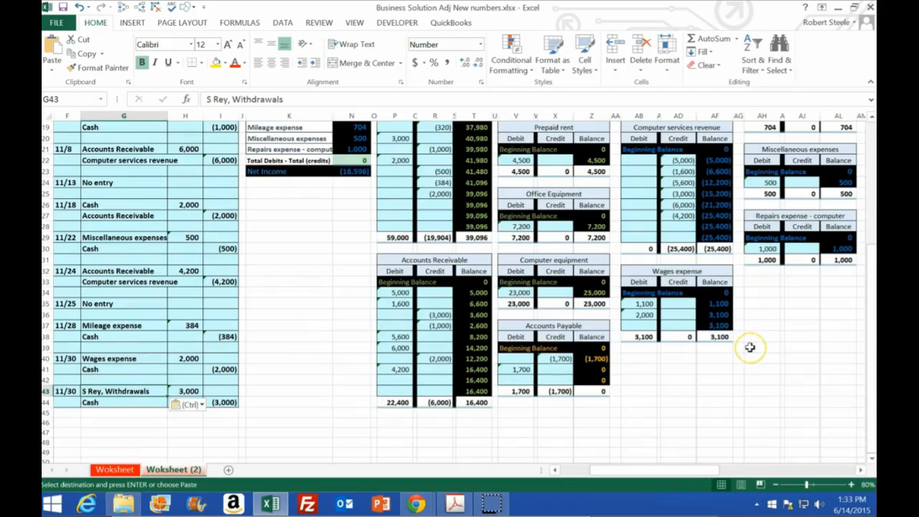
Post the 11/30 withdrawal debit to the owner's Withdrawals ledger by linking AB16 to H43.
scroll(750, 347, "up", 2)
scroll(671, 209, "up", 1)
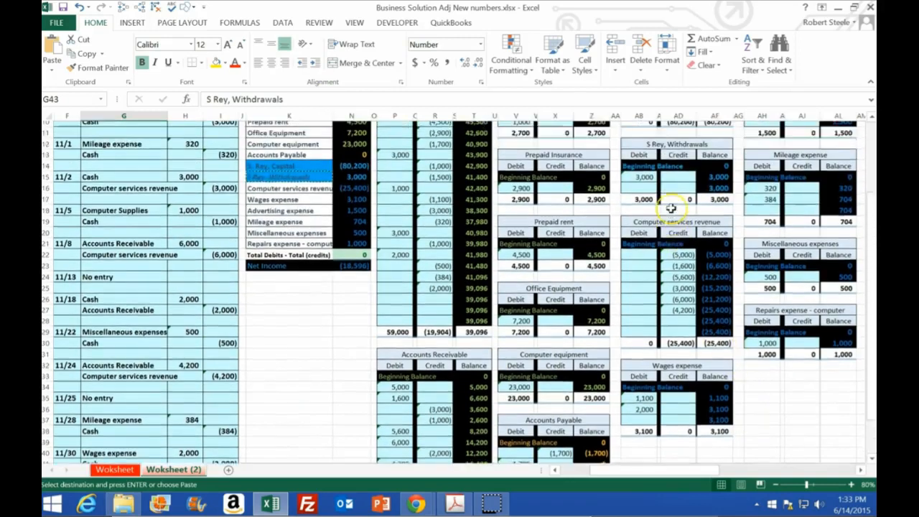
left_click(638, 193)
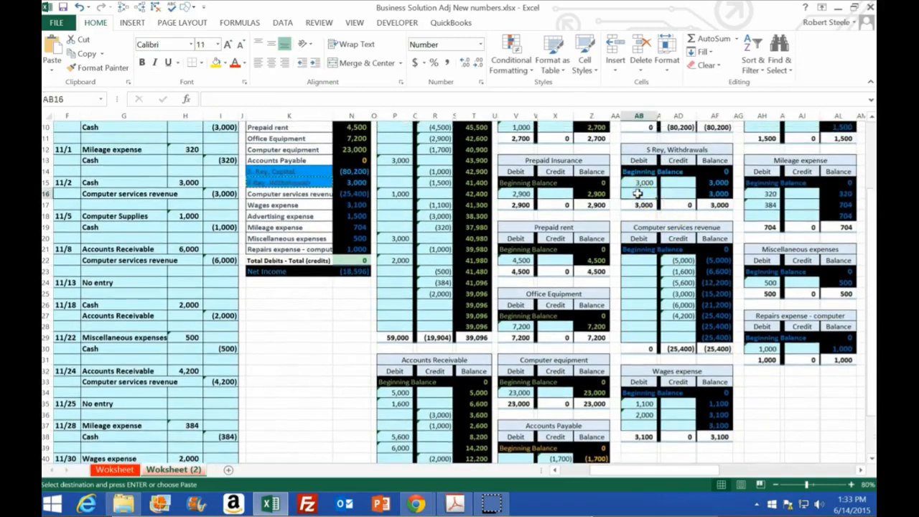
type("=")
scroll(436, 282, "down", 2)
scroll(436, 281, "down", 1)
left_click(191, 390)
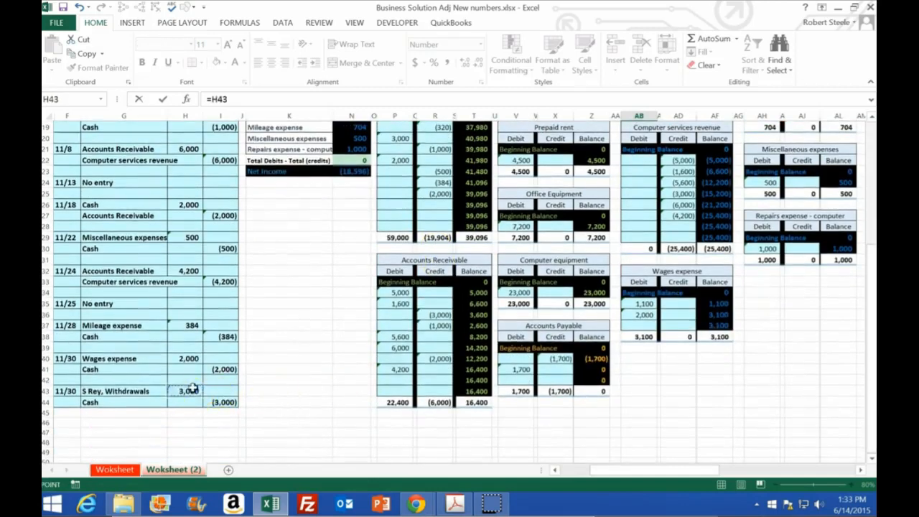
key("Return")
Post the 11/30 withdrawal credit to the Cash ledger by linking R26 to I44.
scroll(292, 367, "up", 4)
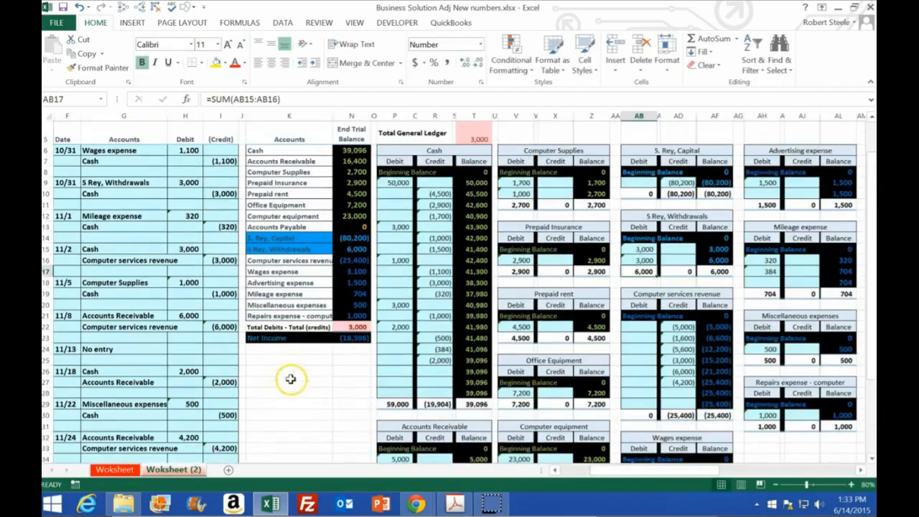
left_click(428, 372)
type("=")
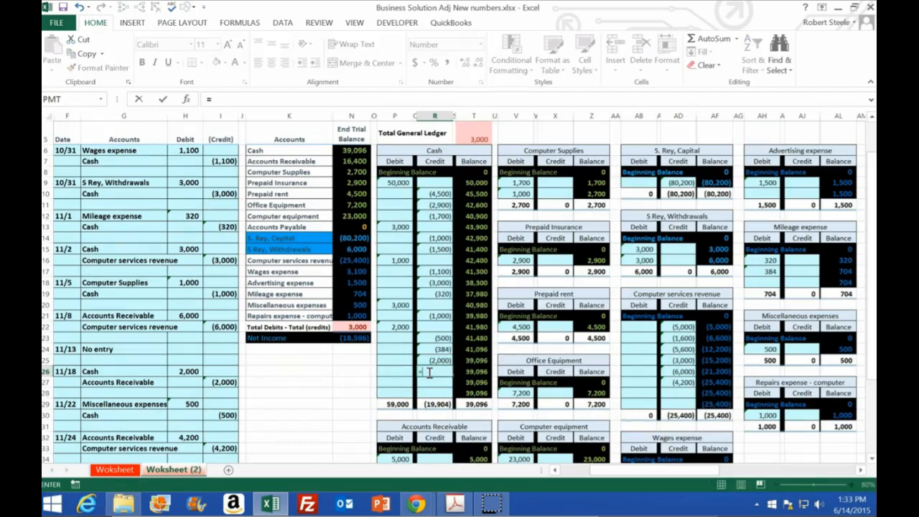
scroll(394, 360, "down", 5)
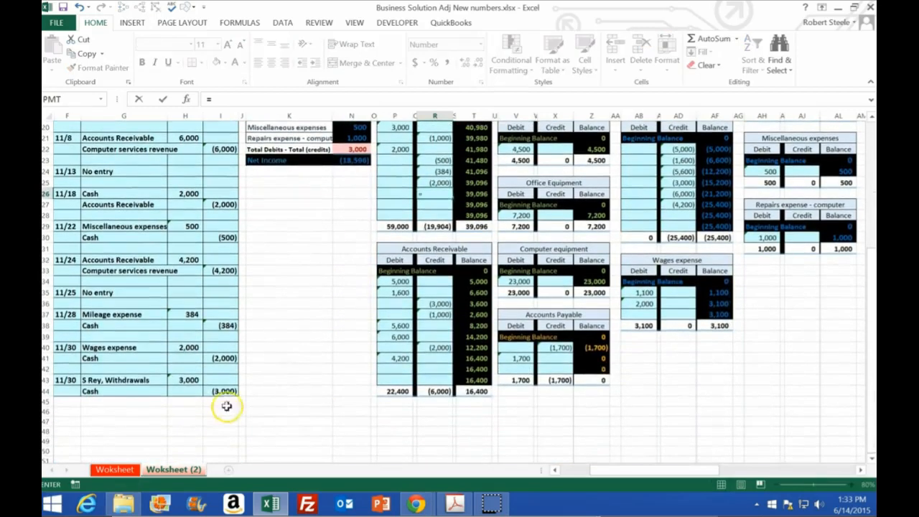
left_click(223, 392)
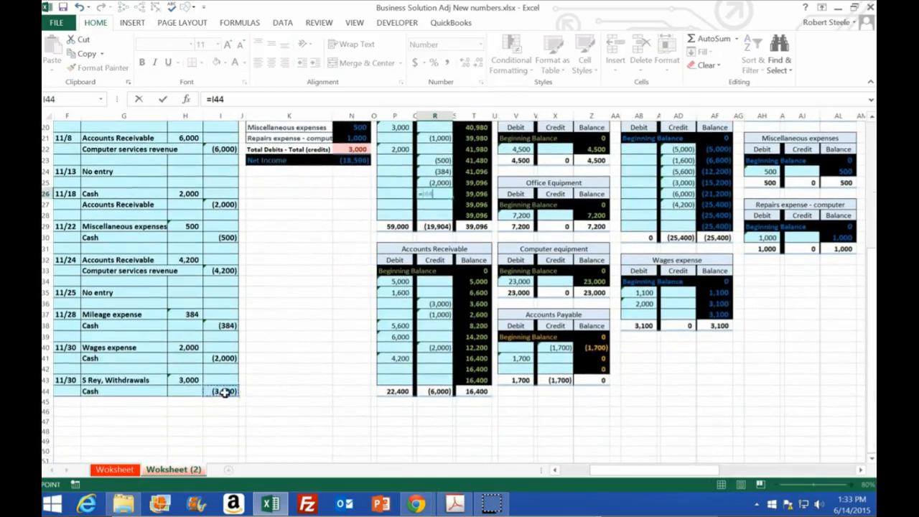
scroll(258, 381, "up", 1)
key("Return")
Check the accounting equation above the general ledger by reviewing the assets, liabilities and owner's equity totals.
scroll(288, 388, "up", 3)
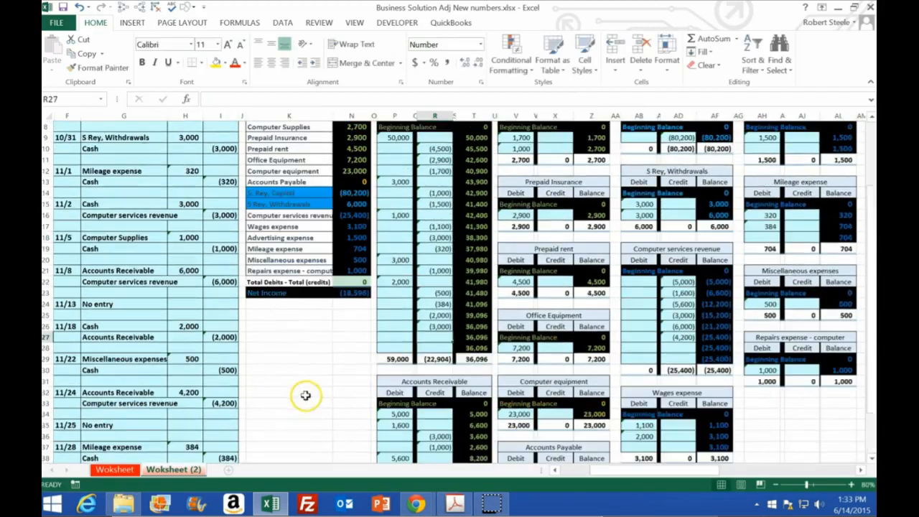
left_click(357, 237)
scroll(375, 274, "up", 2)
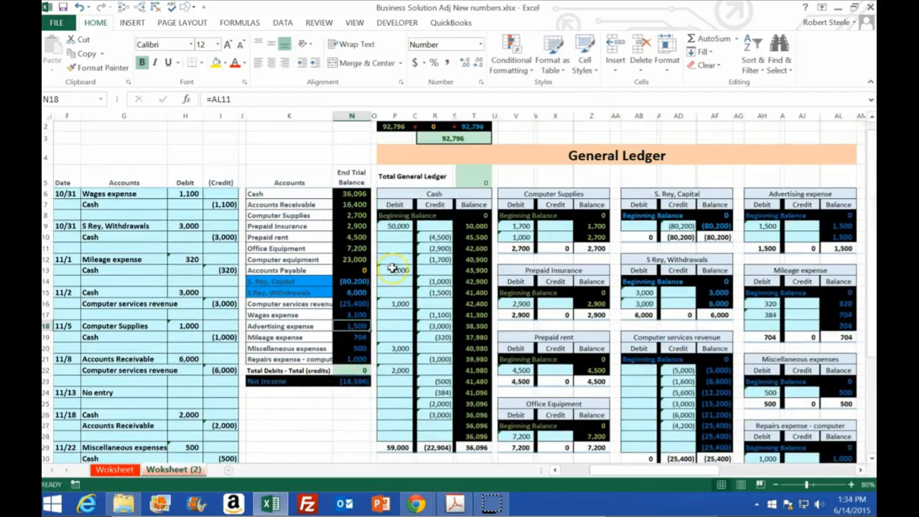
left_click(465, 138)
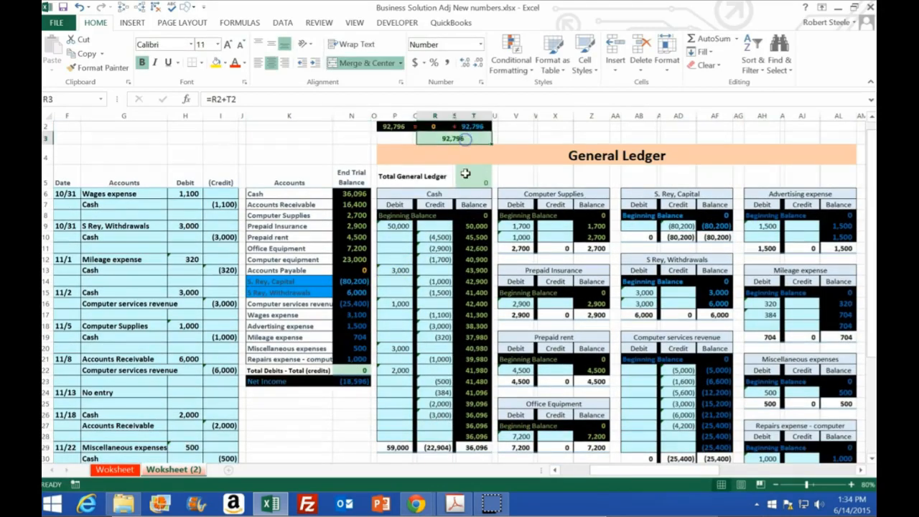
scroll(464, 140, "up", 1)
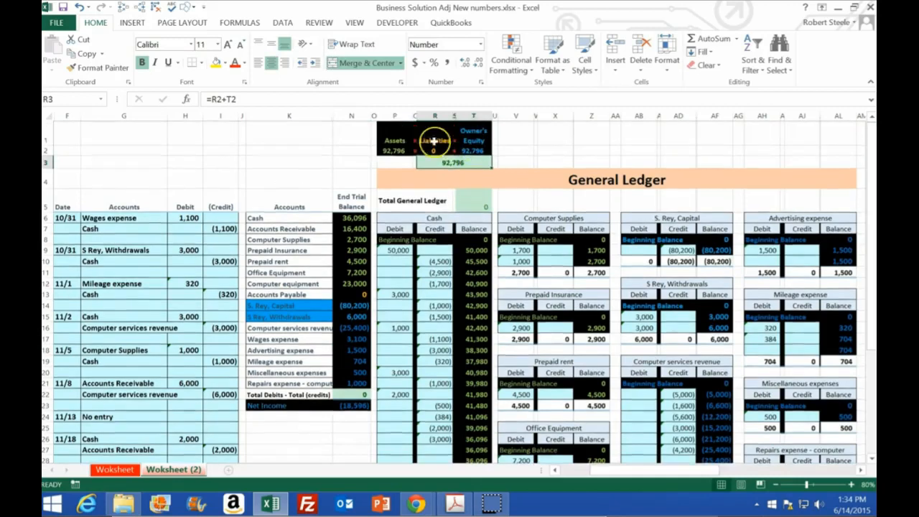
left_click(396, 148)
left_click(434, 142)
left_click(474, 151)
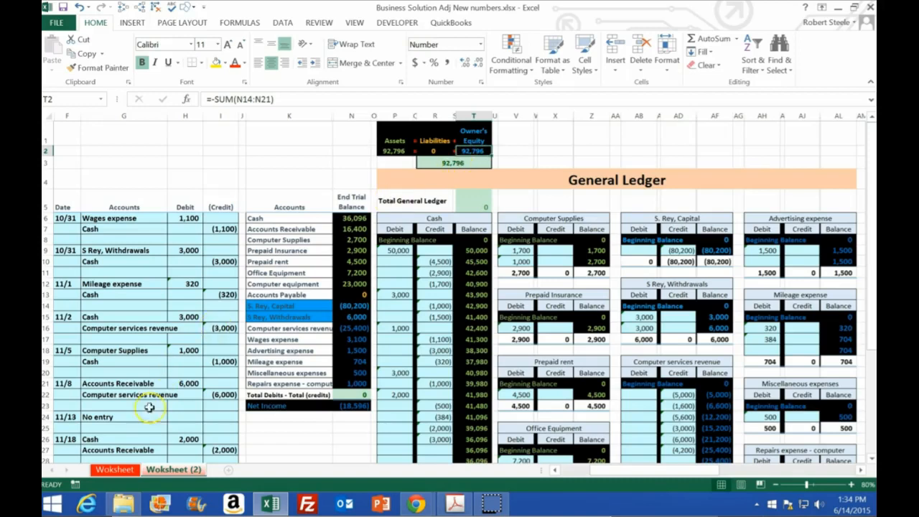
Hide the general ledger columns P through AL to bring the financial statements beside the trial balance.
left_click(516, 339)
left_click_drag(400, 116, 536, 149)
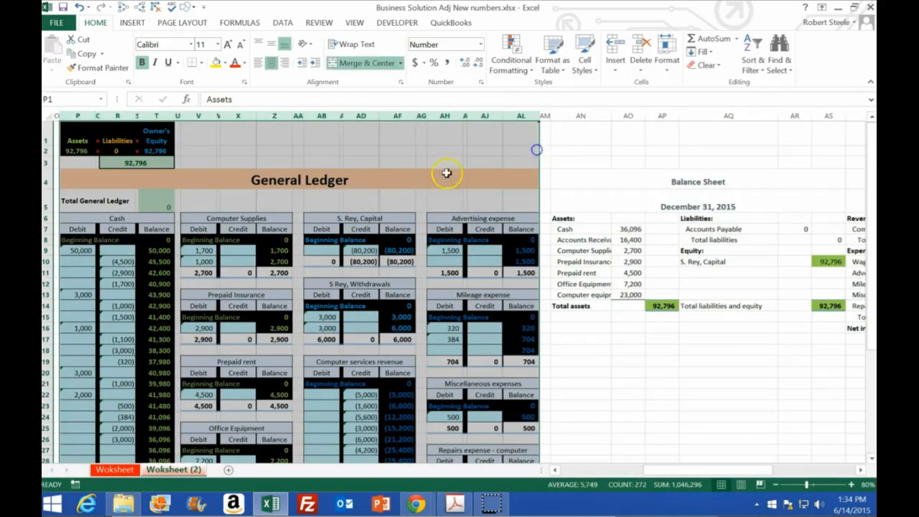
right_click(428, 174)
left_click(438, 338)
left_click_drag(657, 472, 607, 475)
left_click(522, 372)
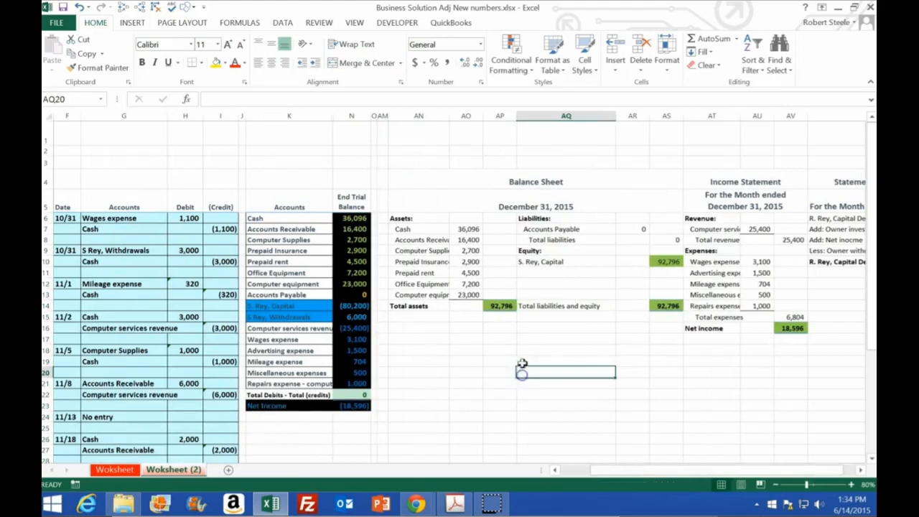
Compare the balance sheet's total assets in AP14 with total liabilities and equity in AS14.
left_click(466, 230)
left_click(501, 306)
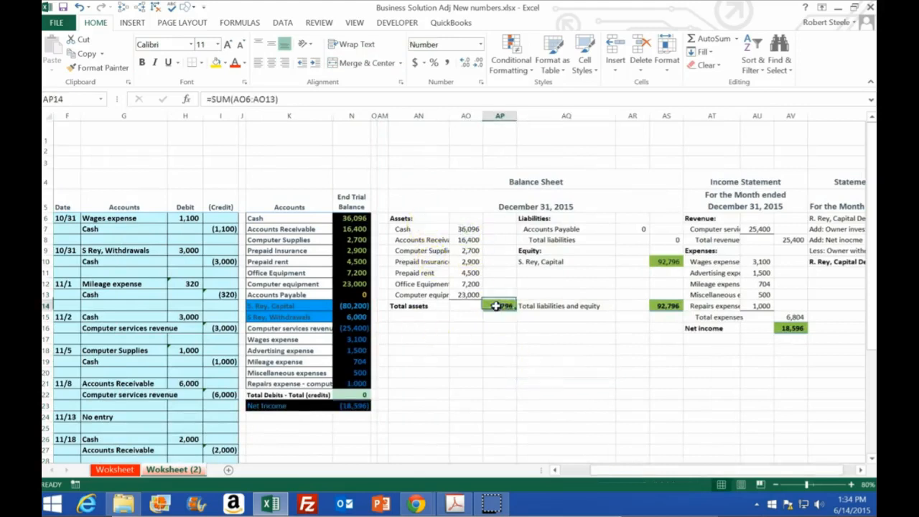
left_click(660, 306)
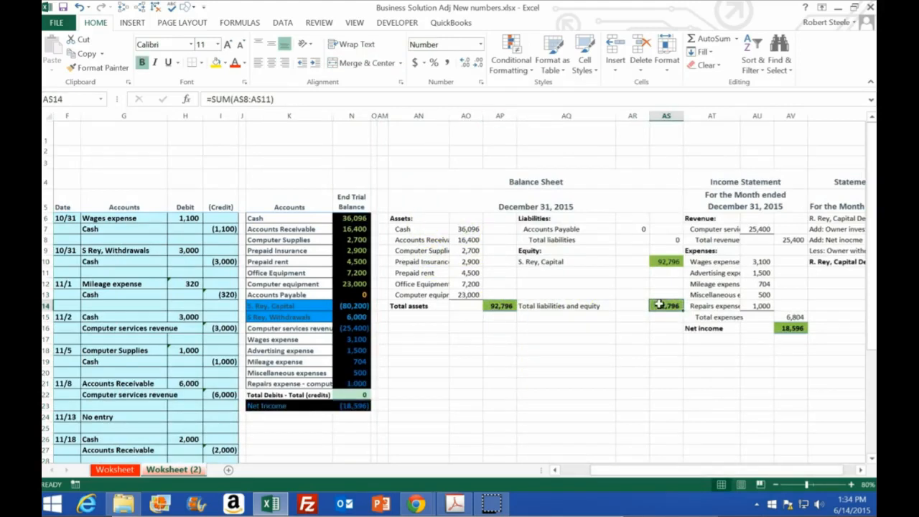
Trace the precedents of the balance sheet asset amounts in AO7:AO13, from Cash down to Computer equipment.
left_click(467, 230)
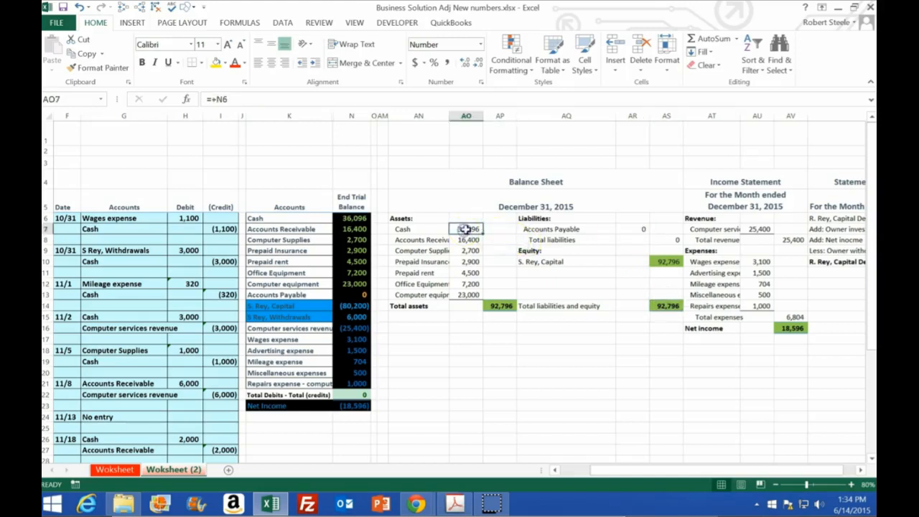
key("Down")
left_click(123, 7)
key("Down")
left_click(124, 7)
key("Down")
left_click(123, 8)
key("Down")
left_click(123, 8)
key("Down")
left_click(124, 7)
key("Down")
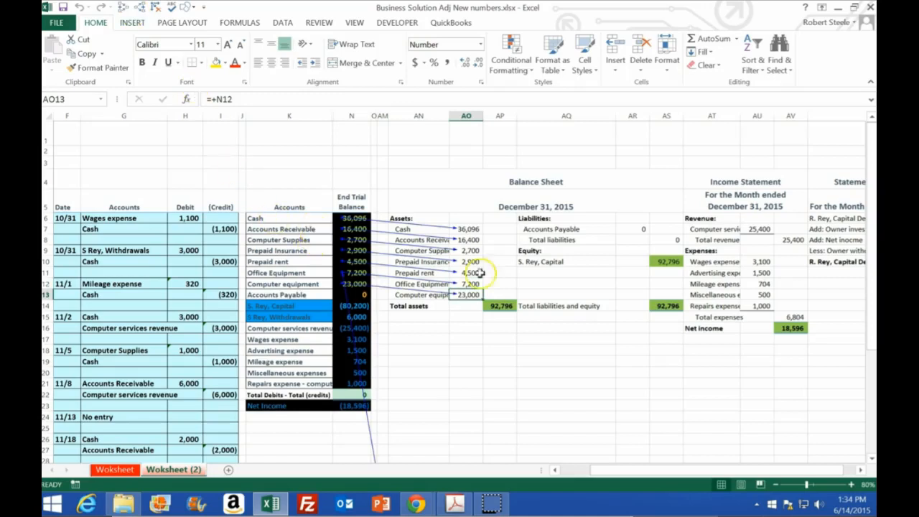
Trace the precedents of Accounts Payable in AR7 and owner's capital in AS10, and select the trial balance equity amounts N14:N21.
left_click(641, 229)
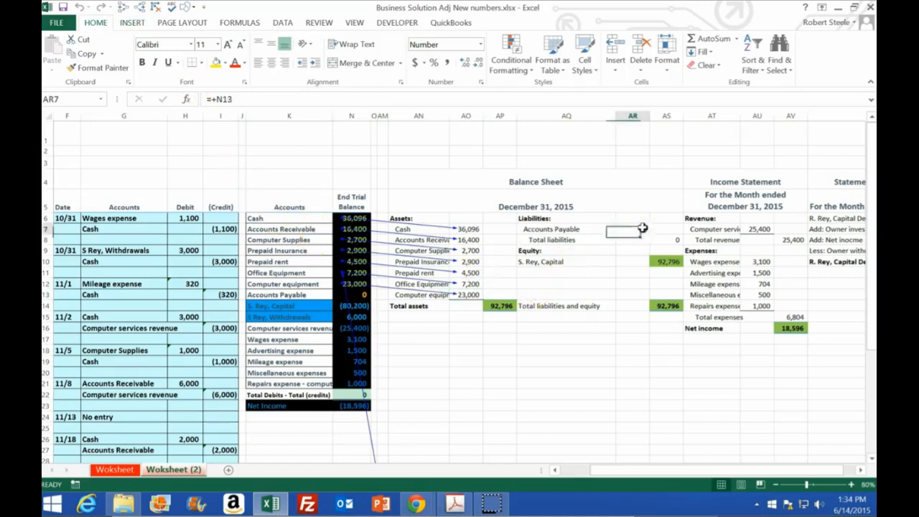
left_click(124, 8)
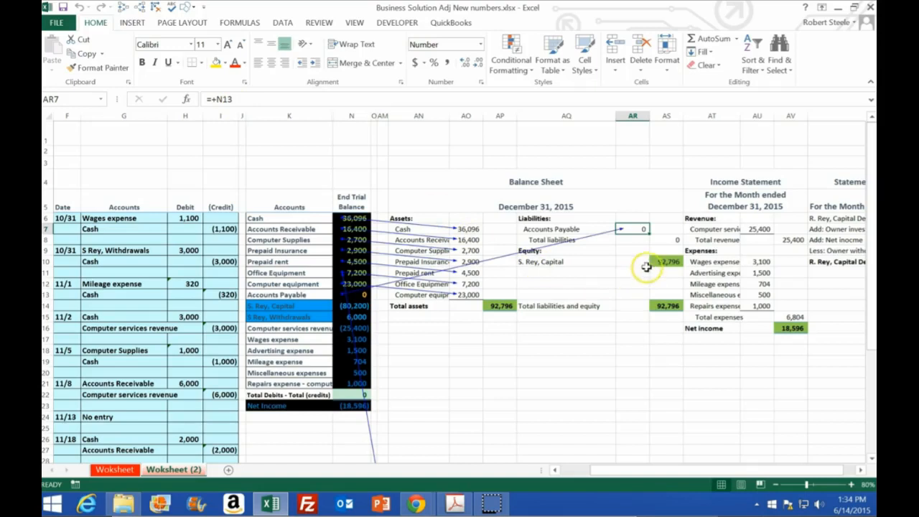
left_click(660, 262)
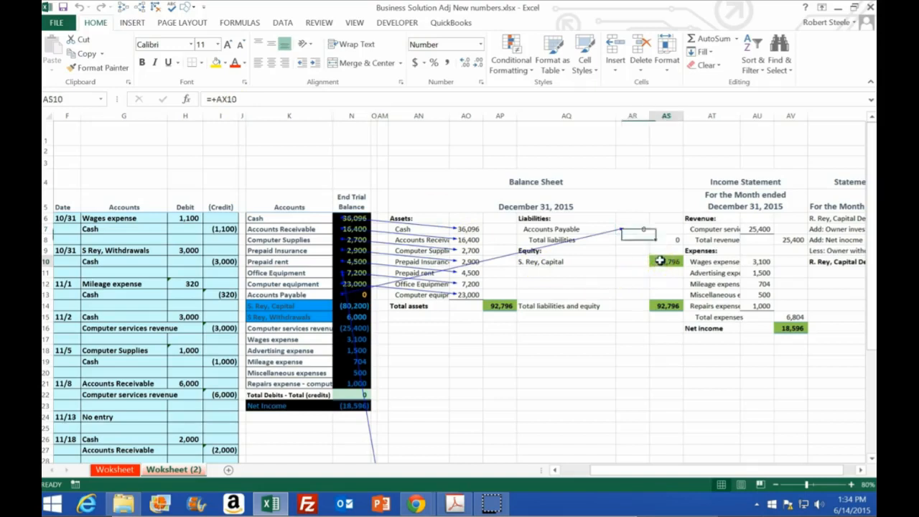
left_click(124, 9)
mouse_move(780, 470)
left_mouse_down()
mouse_move(796, 468)
mouse_move(776, 468)
left_mouse_up()
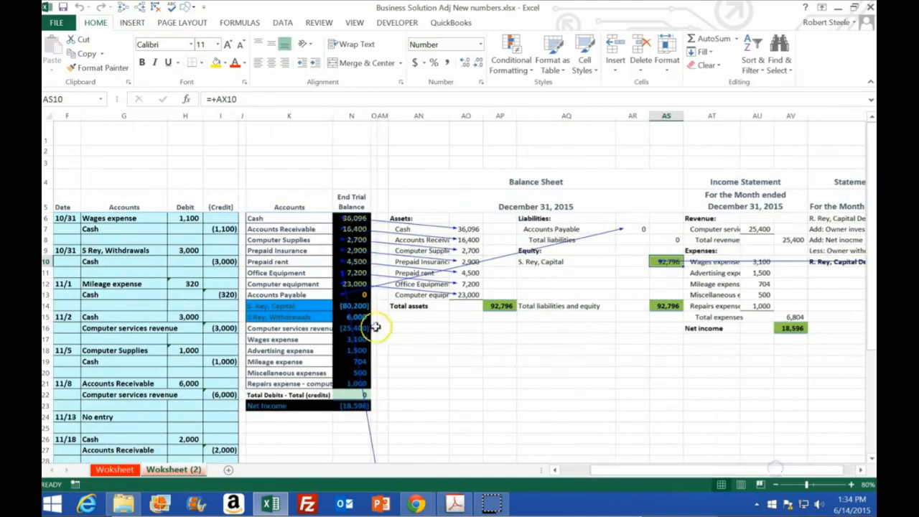
left_click_drag(361, 306, 361, 389)
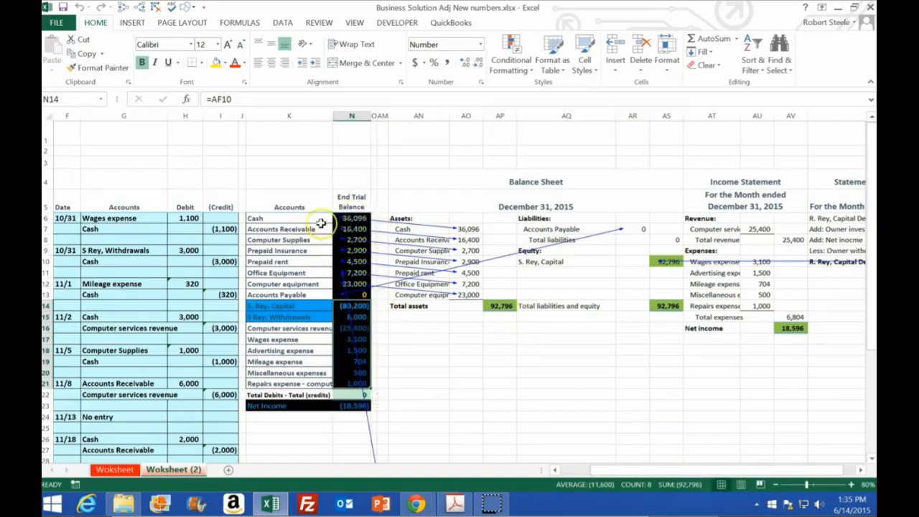
Compare the sum of the trial balance's asset and liability amounts N6:N13 with the sum of its equity amounts N14:N21.
left_click_drag(361, 216, 359, 290)
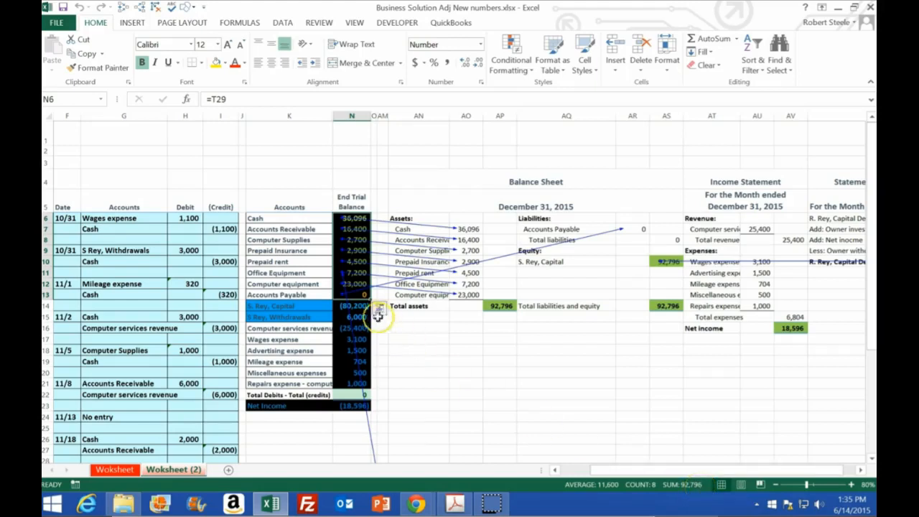
left_click_drag(364, 306, 367, 385)
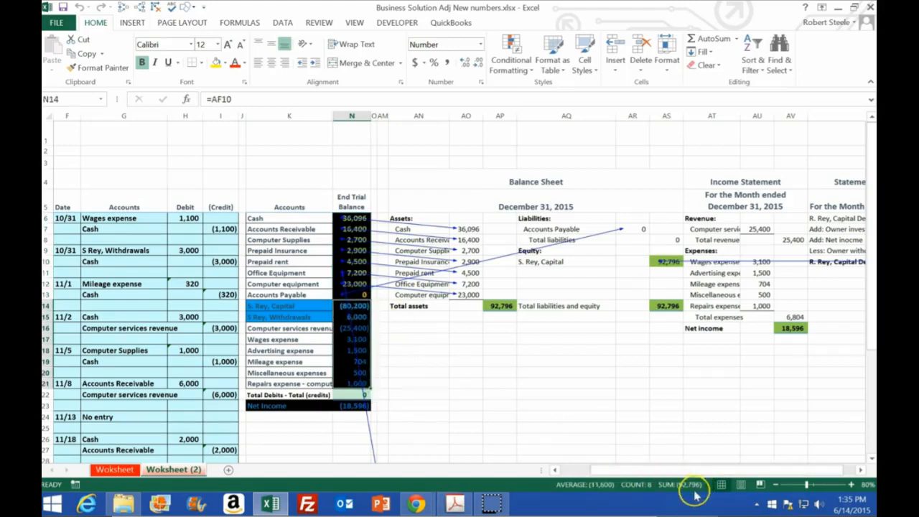
left_click(668, 349)
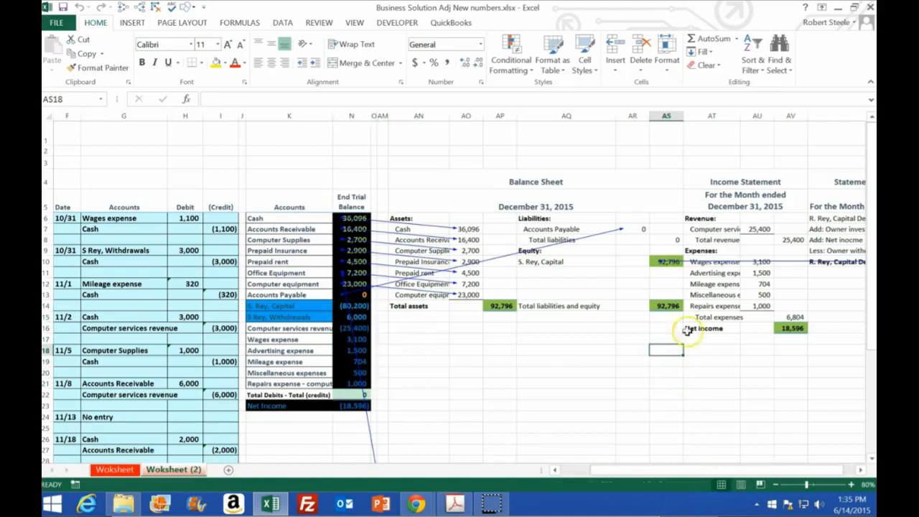
left_click(760, 230)
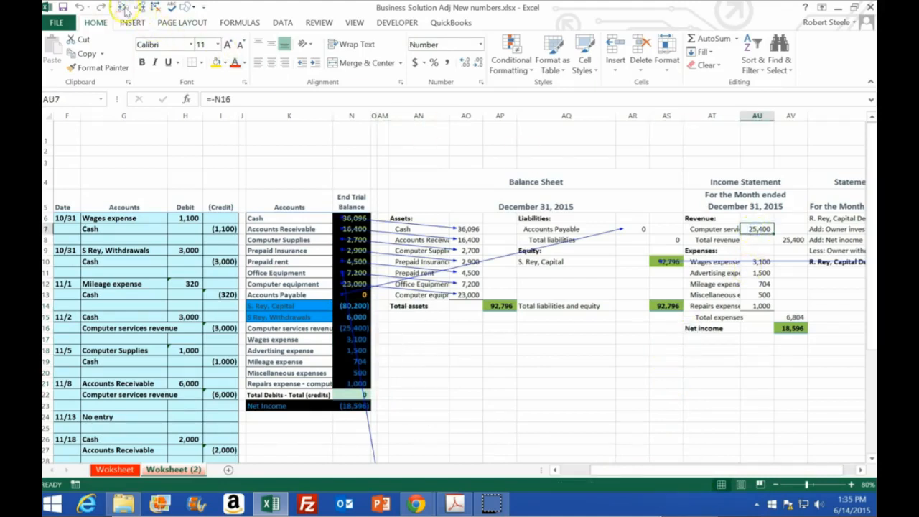
left_click(169, 6)
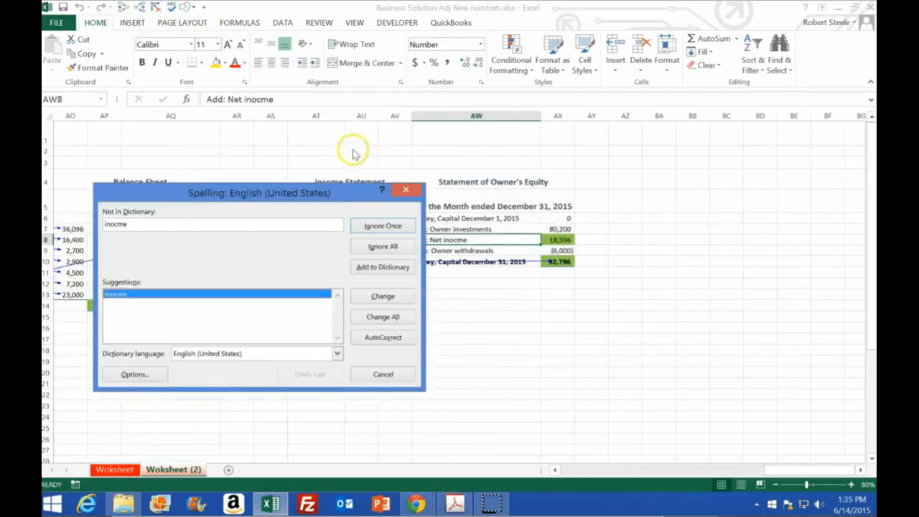
left_click(410, 187)
left_click_drag(758, 471, 690, 474)
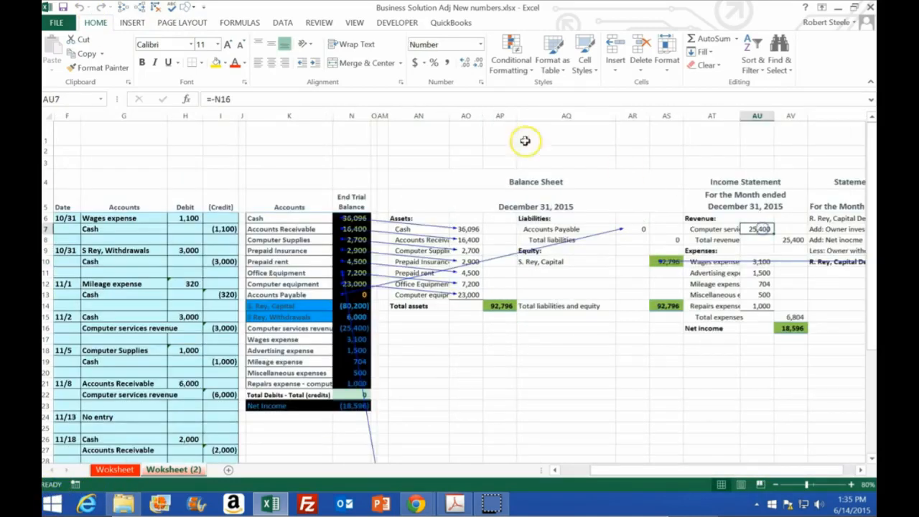
Clear the existing tracer arrows and trace the precedents of the income statement's revenue in AU7 and expenses in AU10:AU14.
left_click(156, 8)
left_click(124, 8)
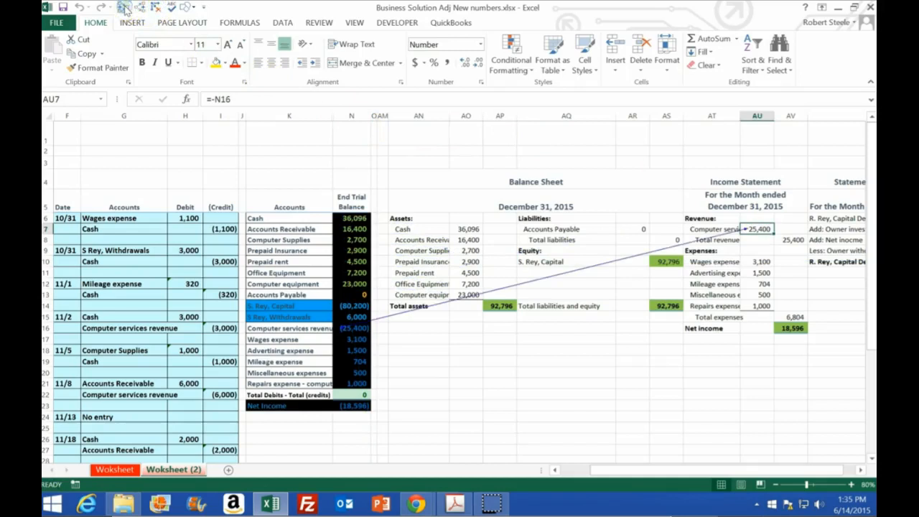
key("Down")
key("Down")
key("Down")
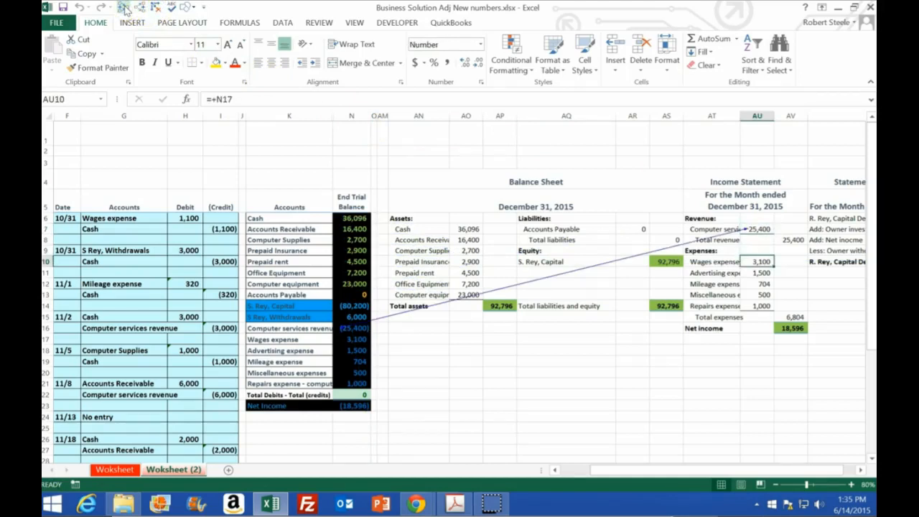
left_click(124, 8)
key("Down")
key("Down")
left_click(125, 8)
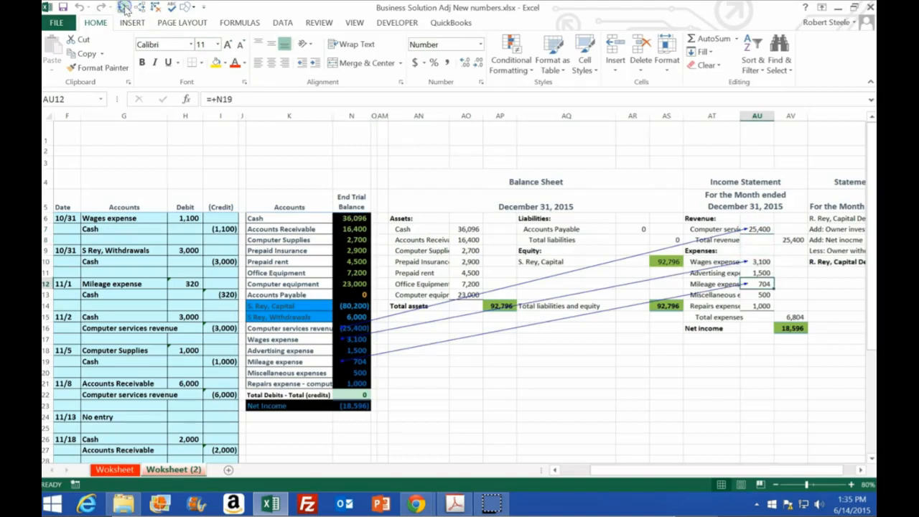
left_click(125, 8)
key("Down")
key("Down")
left_click(125, 8)
key("Down")
left_click(125, 8)
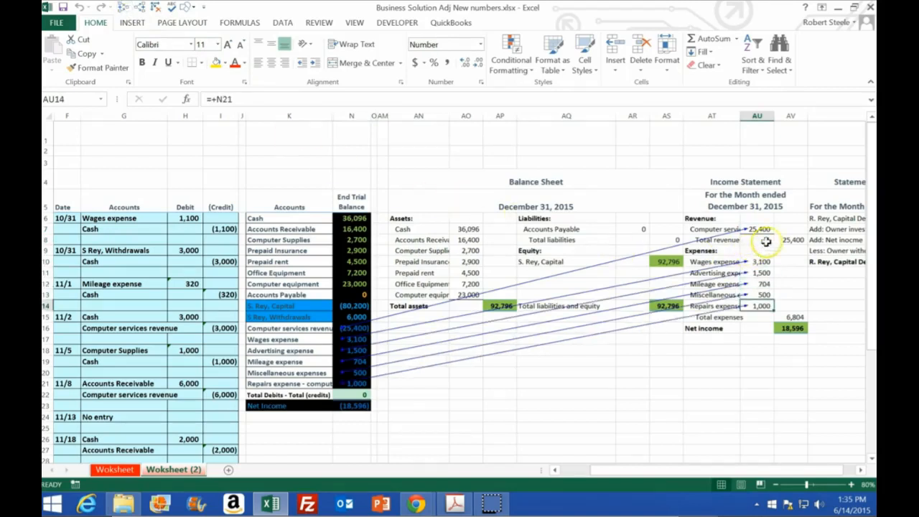
Check total revenue in AV8 and total expenses in AV15, and compare net income in AV16 with the trial balance's net income in N23.
left_click(791, 240)
left_click(793, 317)
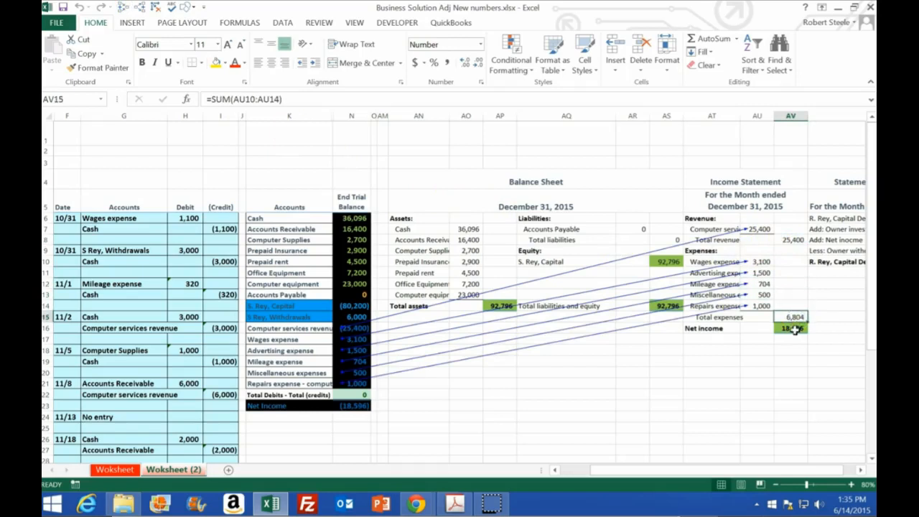
left_click(795, 328)
left_click(352, 405)
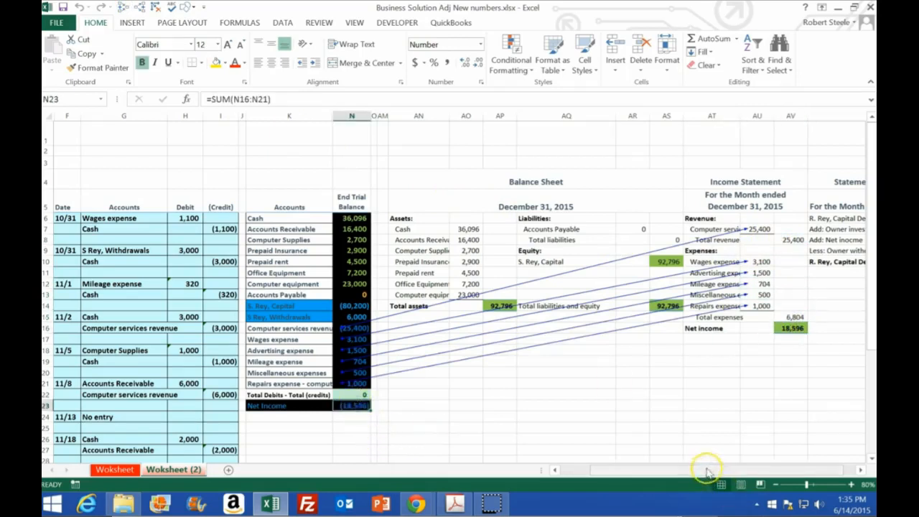
Trace the precedents of owner investments, net income and withdrawals in AX7:AX9 of the Statement of Owner's Equity, and clear all arrows.
left_click_drag(708, 470, 754, 467)
left_click(841, 228)
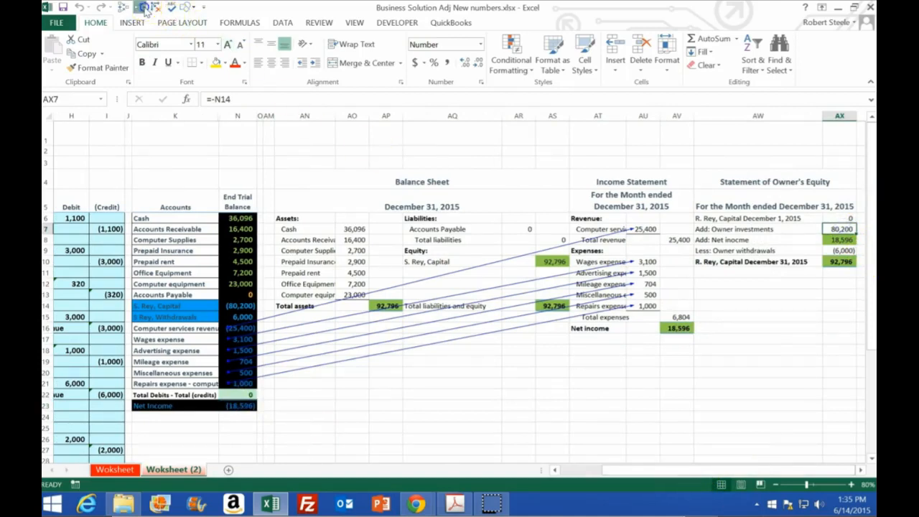
left_click(126, 9)
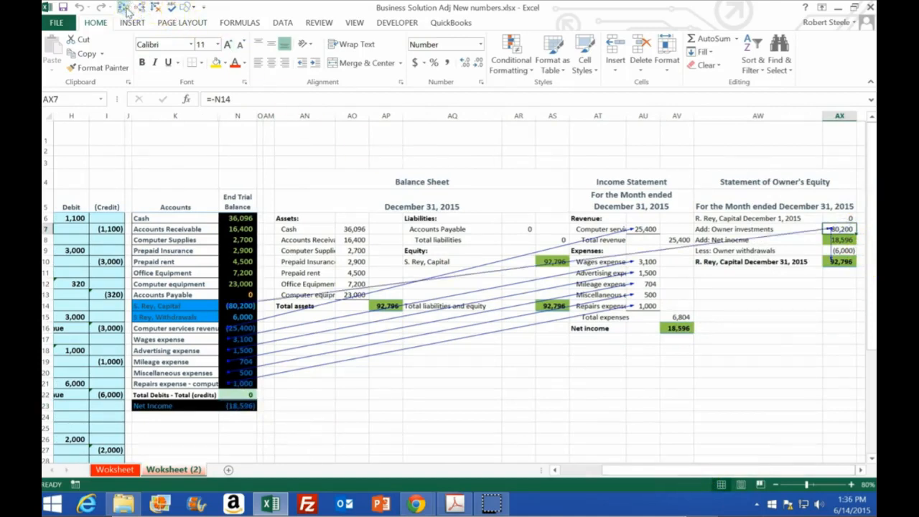
key("Down")
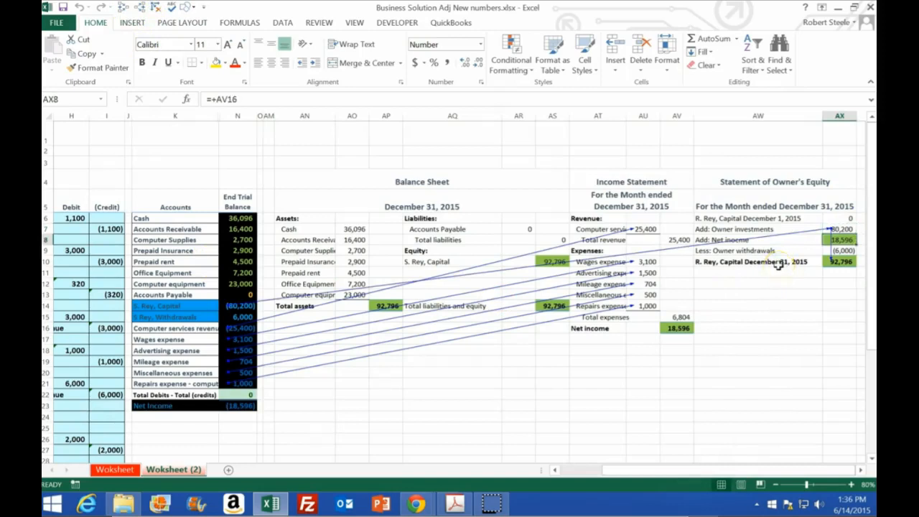
left_click(122, 8)
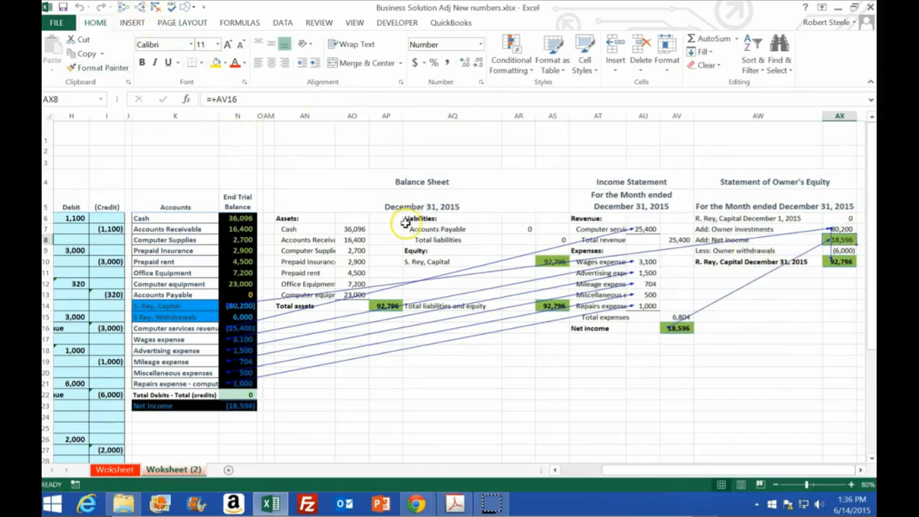
key("Down")
left_click(122, 9)
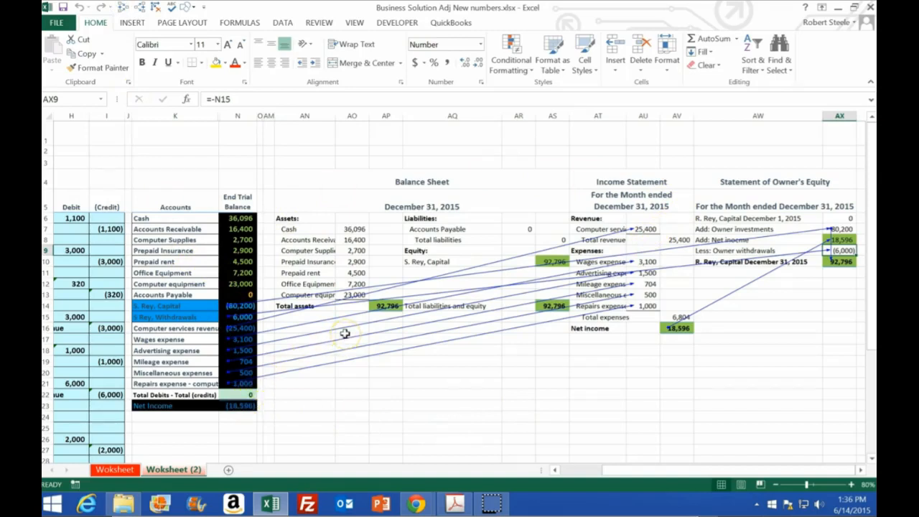
left_click(156, 10)
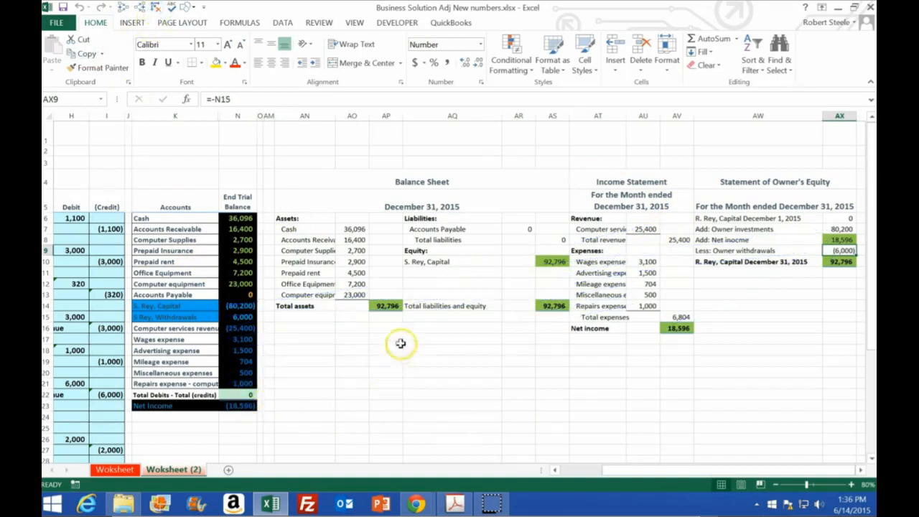
Select the income and owner's equity statements in AT4:AX18, and compare the balance sheet's capital in AS10 with trial balance amounts N14:N21.
left_click_drag(589, 179, 832, 352)
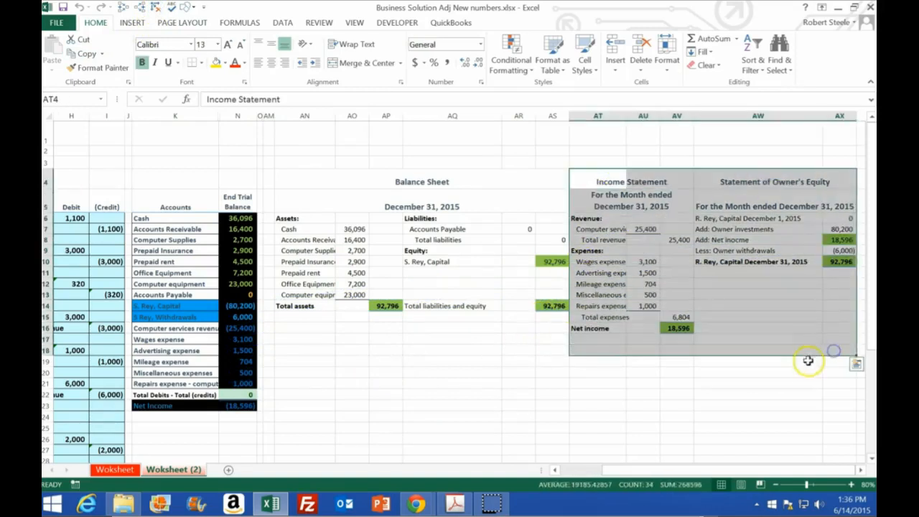
left_click(554, 261)
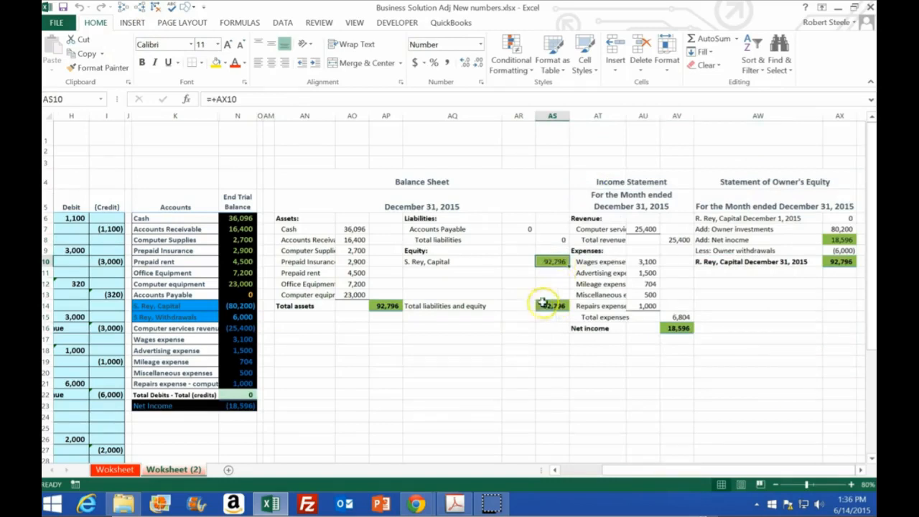
left_click_drag(248, 308, 246, 381)
left_click(549, 261)
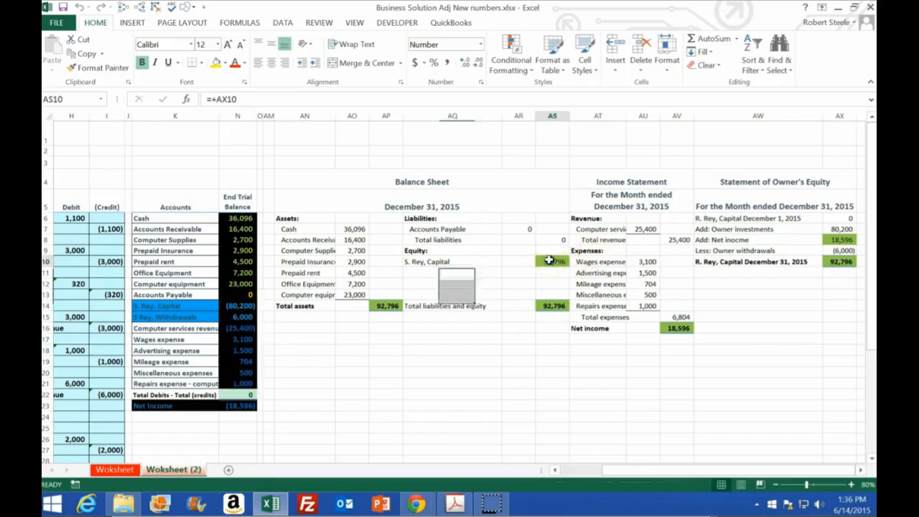
Inspect the formulas behind the ending owner's capital in AX10 and the income statement's net income in AV16.
left_click(840, 262)
key("ctrl+b")
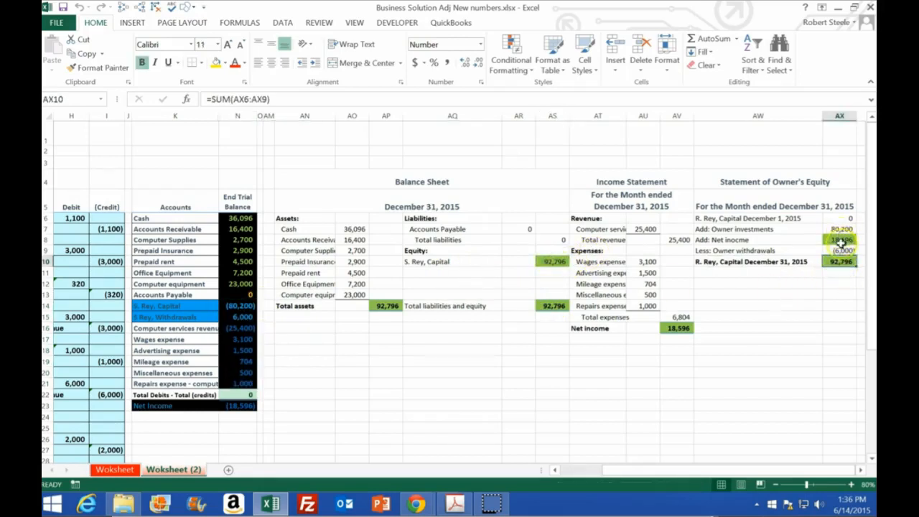
left_click(686, 328)
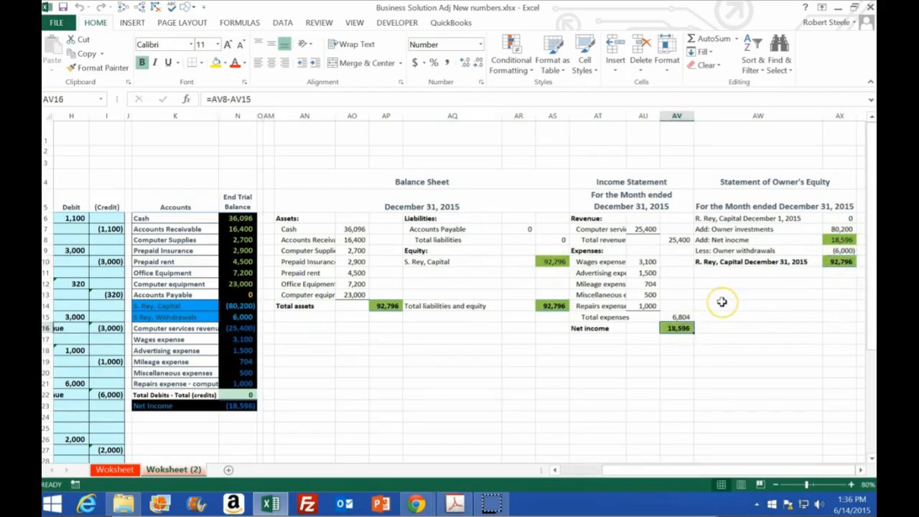